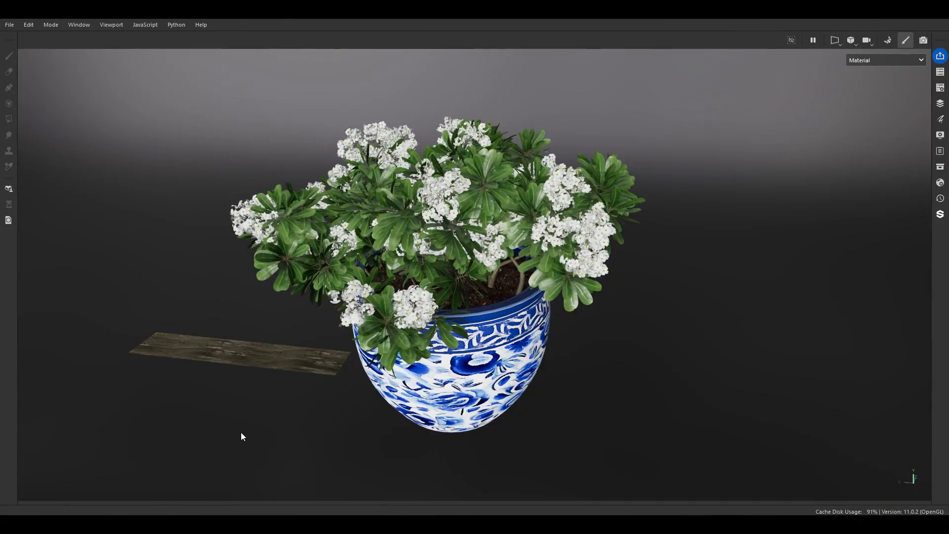
pyautogui.keyDown('alt'); pyautogui.moveTo(504, 280); pyautogui.dragTo(466, 342); pyautogui.keyUp('alt')
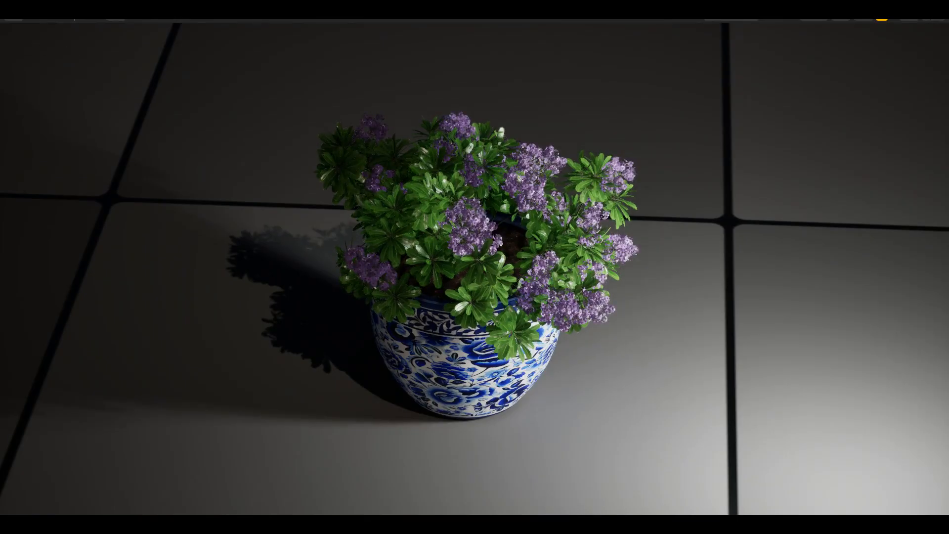
# - Switch to the tiled-floor scene, select the potted plant and shift it slightly along its red axis
pyautogui.click(600, 307)
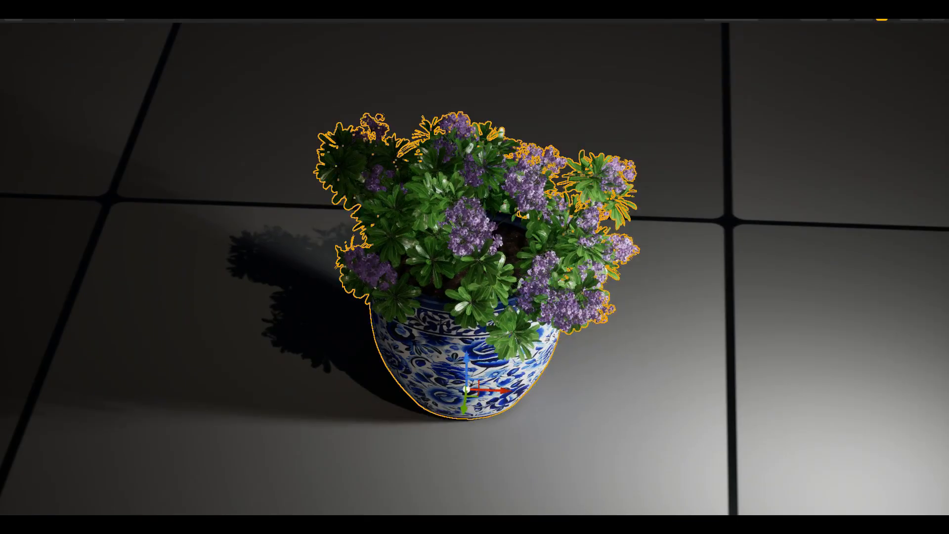
pyautogui.moveTo(490, 389); pyautogui.dragTo(463, 391)
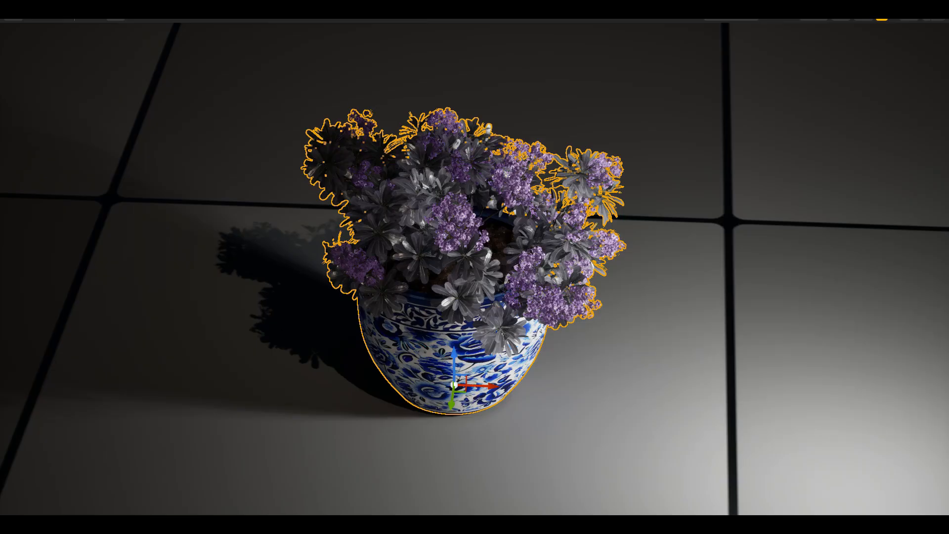
pyautogui.keyDown('alt'); pyautogui.moveTo(474, 267); pyautogui.dragTo(512, 161); pyautogui.keyUp('alt')
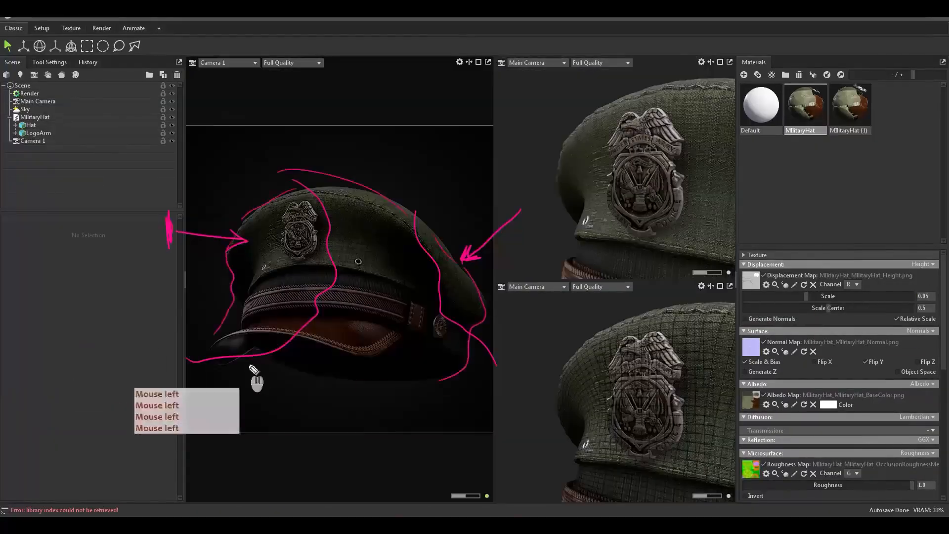
pyautogui.click(176, 149)
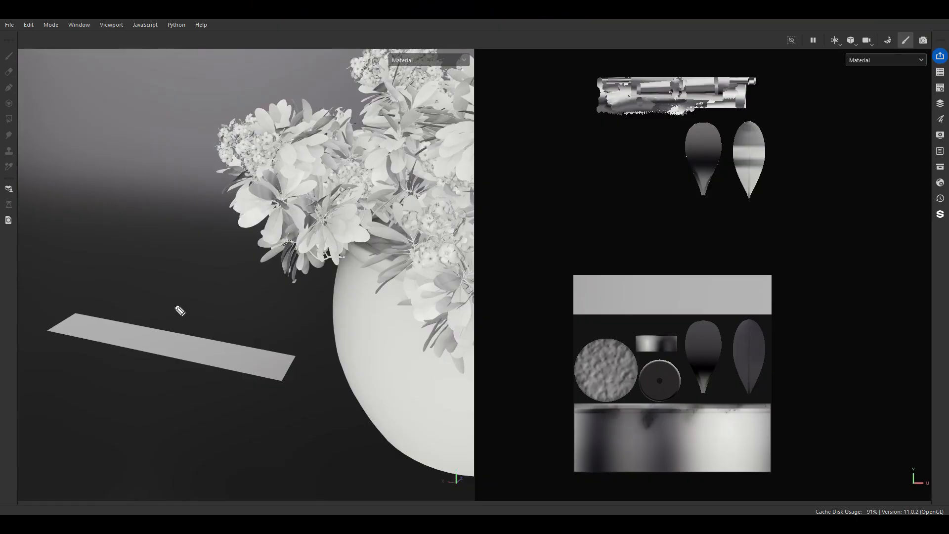
pyautogui.moveTo(102, 264)
pyautogui.mouseDown()
pyautogui.moveTo(122, 321)
pyautogui.moveTo(123, 312)
pyautogui.mouseUp()
pyautogui.moveTo(148, 312)
pyautogui.mouseDown()
pyautogui.moveTo(140, 300)
pyautogui.moveTo(141, 325)
pyautogui.mouseUp()
pyautogui.click(137, 340)
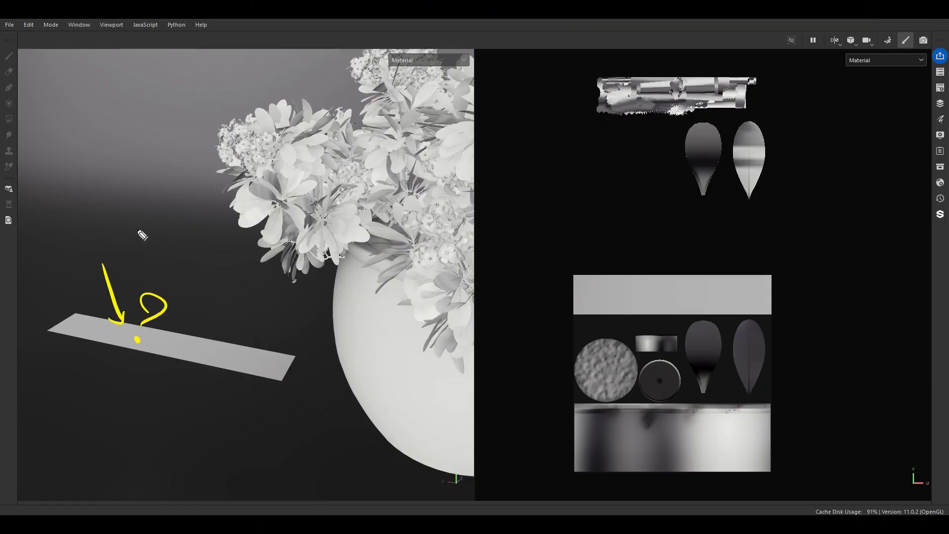
pyautogui.moveTo(545, 243)
pyautogui.mouseDown()
pyautogui.moveTo(597, 283)
pyautogui.moveTo(576, 282)
pyautogui.mouseUp()
pyautogui.moveTo(657, 438); pyautogui.dragTo(648, 337)
pyautogui.moveTo(602, 387); pyautogui.dragTo(614, 360)
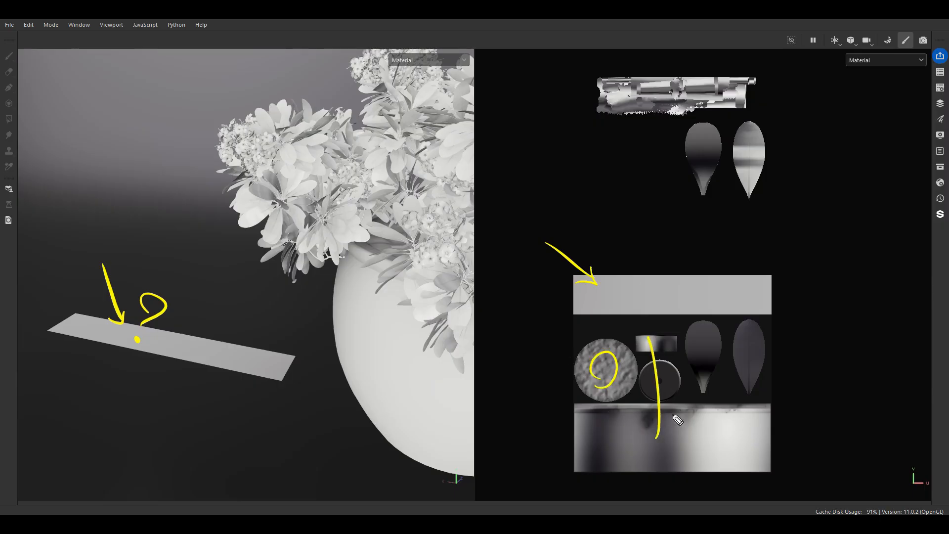
pyautogui.moveTo(708, 336)
pyautogui.mouseDown()
pyautogui.moveTo(710, 362)
pyautogui.moveTo(752, 365)
pyautogui.mouseUp()
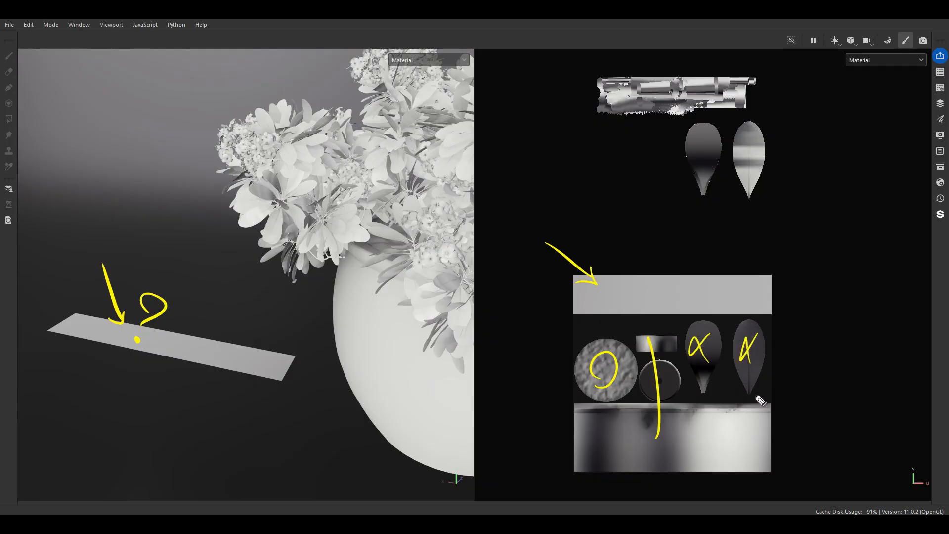
pyautogui.moveTo(760, 346); pyautogui.dragTo(762, 217)
pyautogui.moveTo(696, 330); pyautogui.dragTo(691, 196)
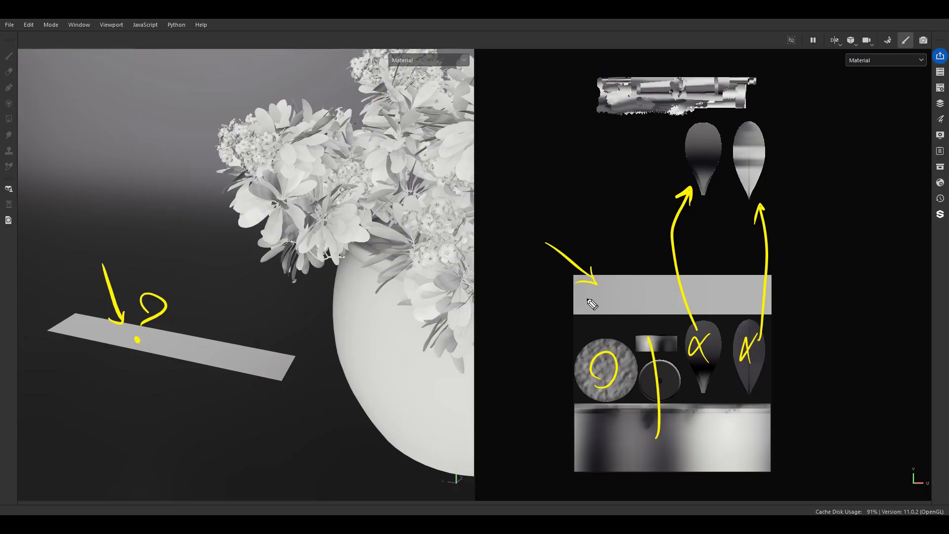
pyautogui.moveTo(586, 95); pyautogui.dragTo(590, 119)
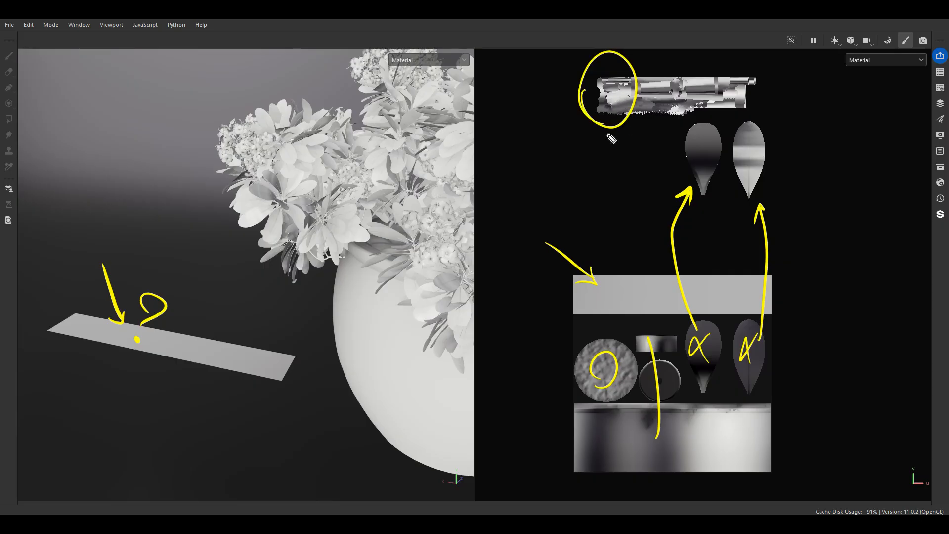
pyautogui.moveTo(610, 249); pyautogui.dragTo(621, 288)
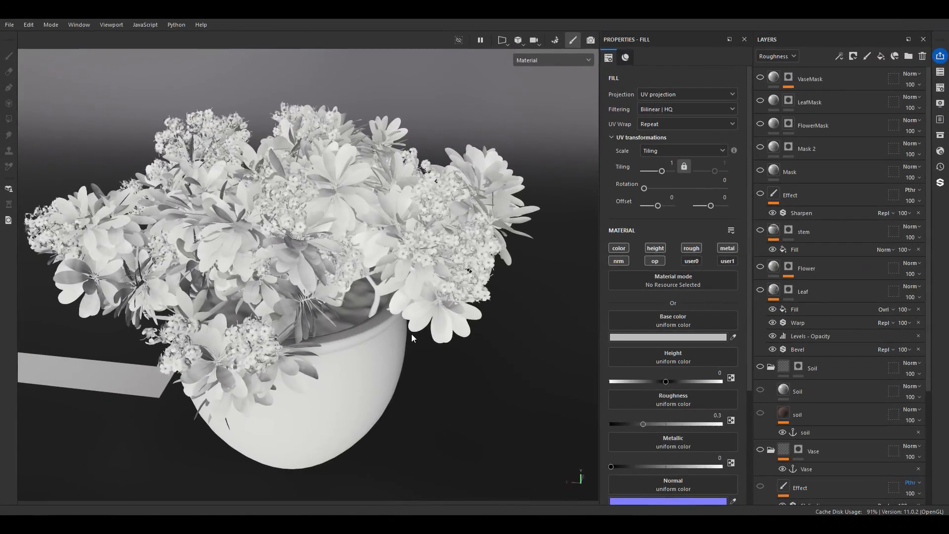
# - Check the opacity options in the shader settings, including alpha blending
pyautogui.press('l')
pyautogui.click(940, 151)
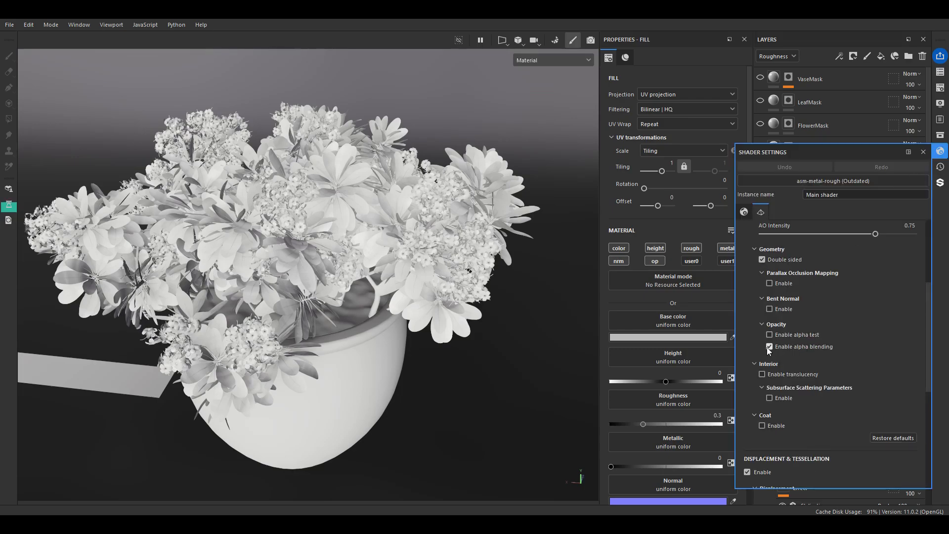
pyautogui.click(940, 87)
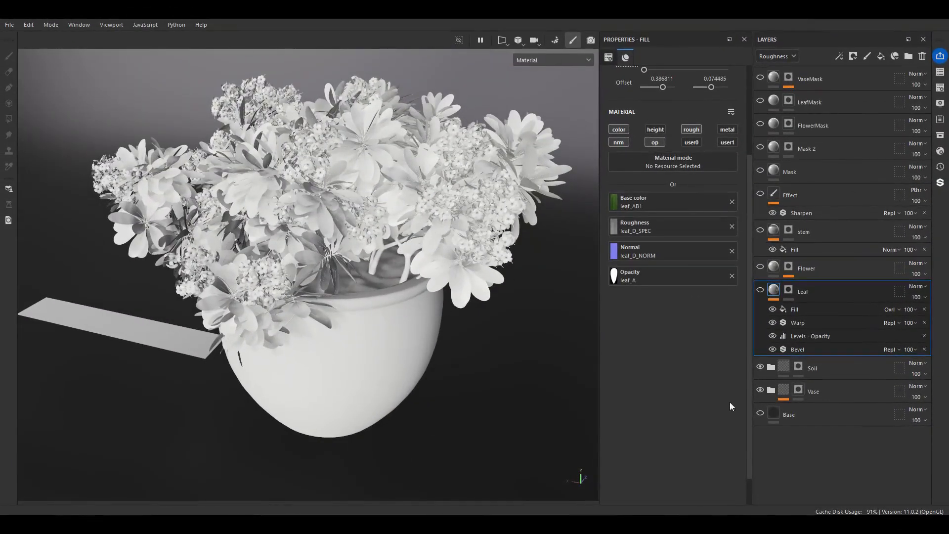
# - Expand the Vase folder and show its blue Base layer above the fully transparent bottom Base layer
pyautogui.click(793, 416)
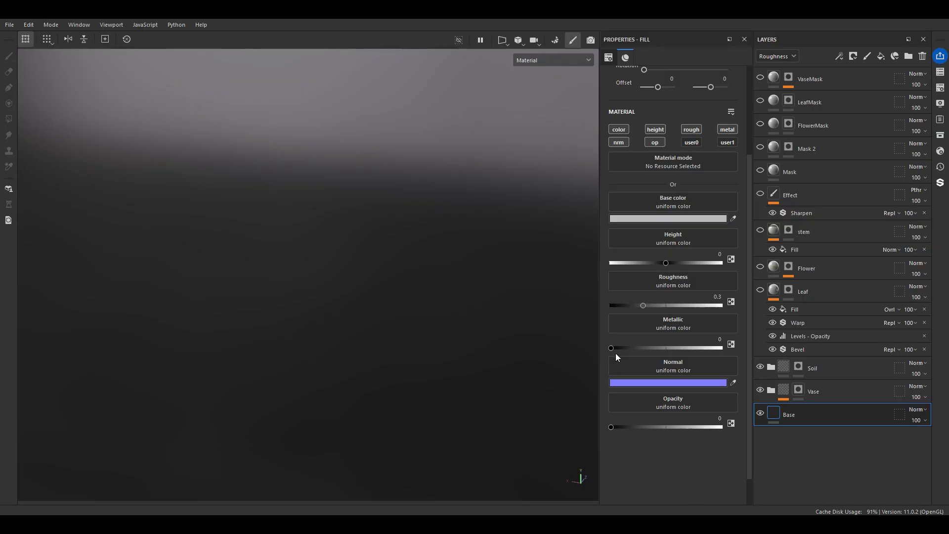
pyautogui.click(781, 393)
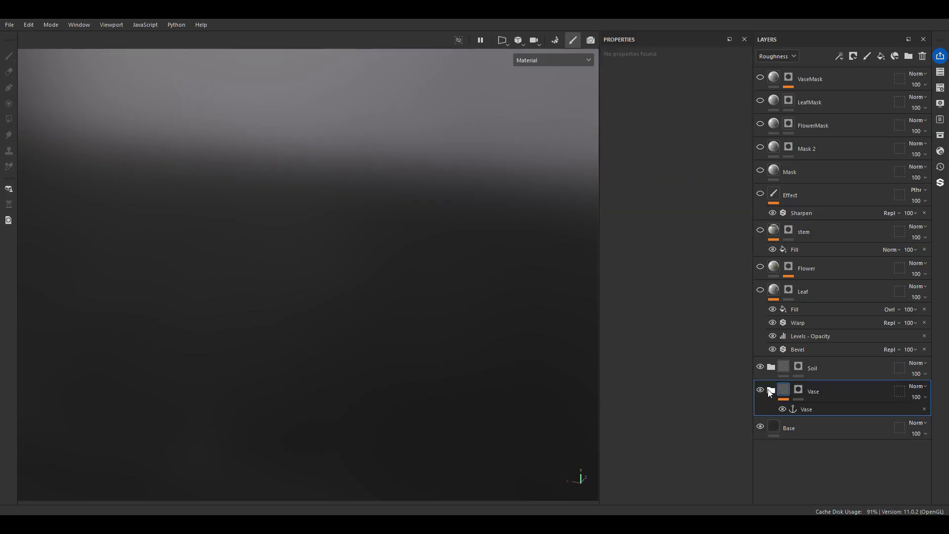
pyautogui.click(771, 390)
pyautogui.scroll(-3, 768, 392)
pyautogui.click(799, 465)
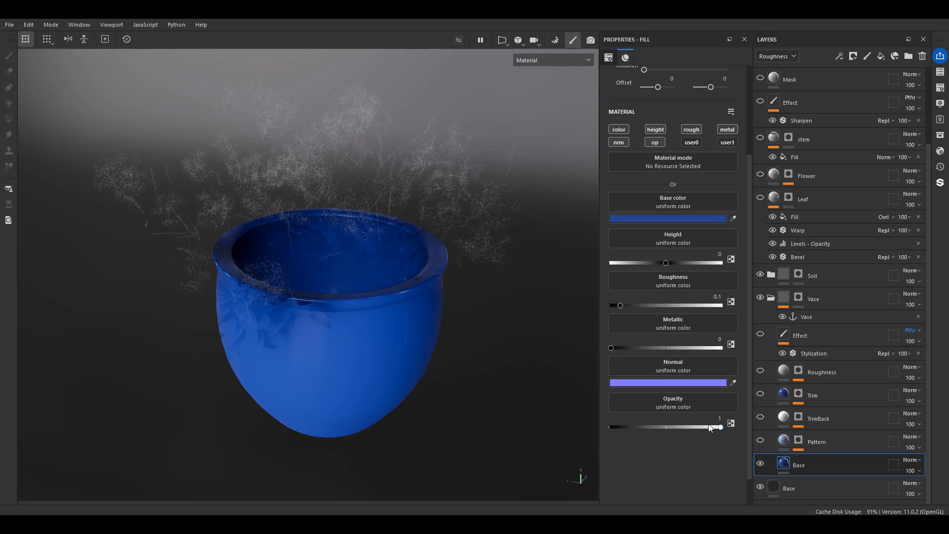
# - Show the Pattern layer on the vase and select it to review its FlowerPattern fill settings
pyautogui.click(761, 440)
pyautogui.keyDown('alt'); pyautogui.moveTo(440, 352); pyautogui.dragTo(476, 310); pyautogui.keyUp('alt')
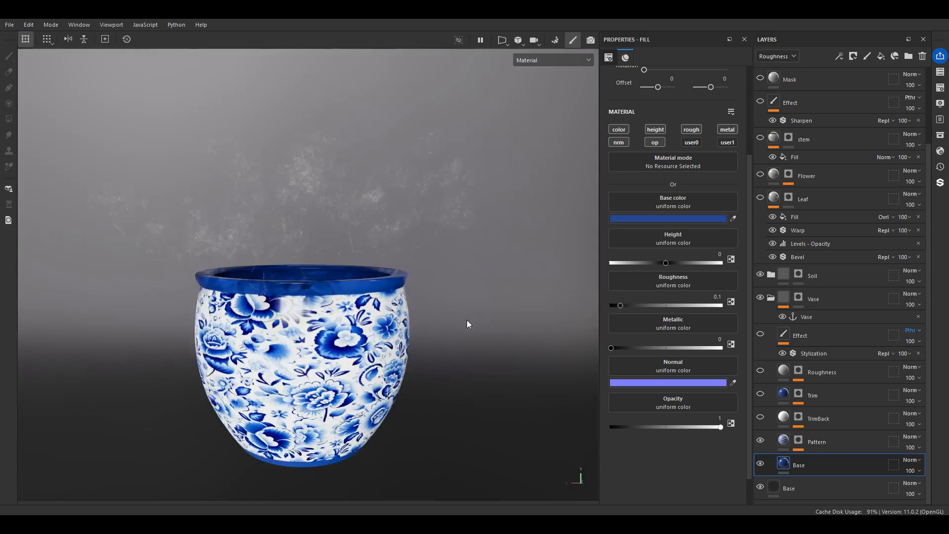
pyautogui.keyDown('alt'); pyautogui.moveTo(476, 309); pyautogui.dragTo(541, 289, button='middle'); pyautogui.keyUp('alt')
pyautogui.scroll(2, 382, 413)
pyautogui.click(784, 440)
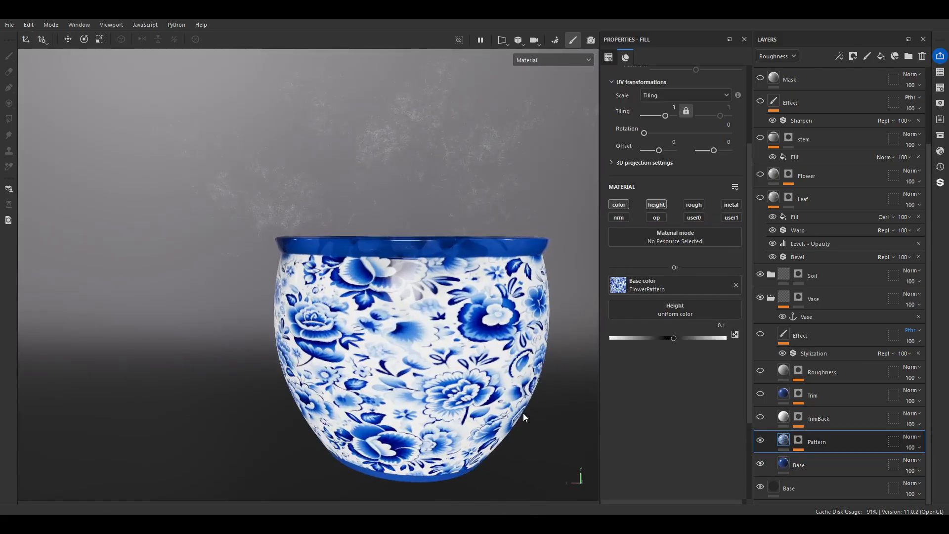
pyautogui.scroll(-3, 408, 167)
pyautogui.keyDown('alt'); pyautogui.moveTo(409, 167); pyautogui.dragTo(473, 301); pyautogui.keyUp('alt')
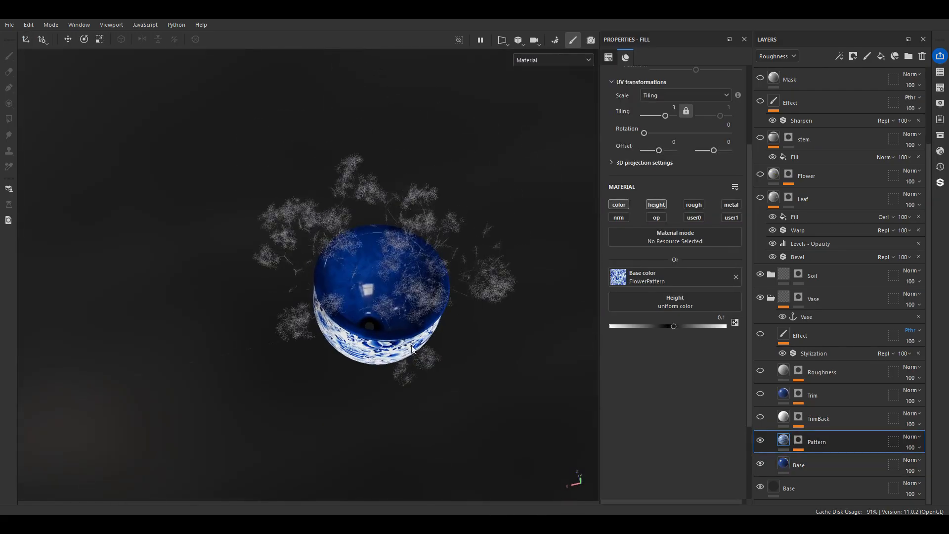
pyautogui.scroll(4, 667, 267)
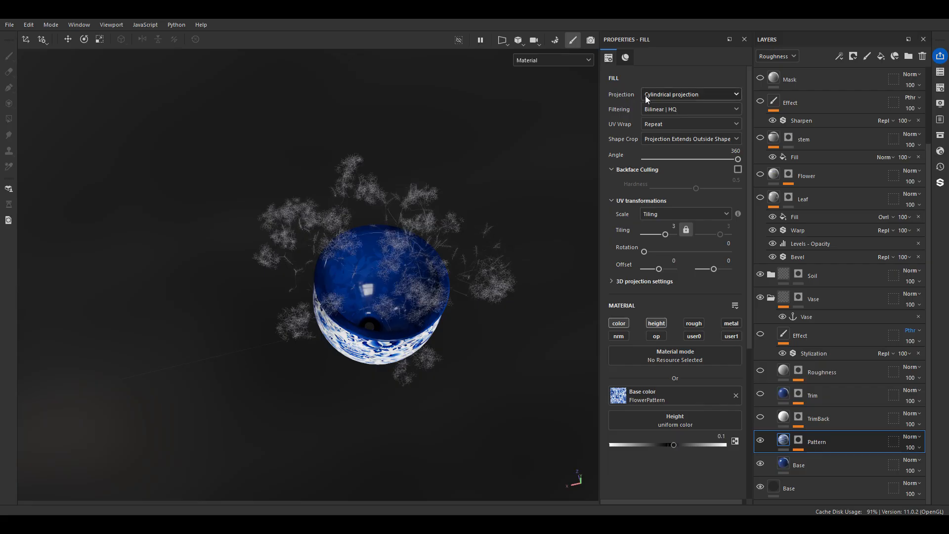
# - Try shifting the Pattern fill's cylindrical projection on the vase, and undo the move
pyautogui.keyDown('alt'); pyautogui.moveTo(346, 277); pyautogui.dragTo(415, 249); pyautogui.keyUp('alt')
pyautogui.press('w')
pyautogui.moveTo(319, 287); pyautogui.dragTo(291, 278)
pyautogui.hotkey('ctrl', 'z')
# - Scale the Pattern fill's cylindrical projection slightly and inspect the pattern around the vase
pyautogui.press('r')
pyautogui.moveTo(322, 243)
pyautogui.mouseDown()
pyautogui.moveTo(324, 251)
pyautogui.moveTo(329, 235)
pyautogui.moveTo(330, 246)
pyautogui.mouseUp()
pyautogui.keyDown('alt'); pyautogui.moveTo(426, 323); pyautogui.dragTo(325, 342); pyautogui.keyUp('alt')
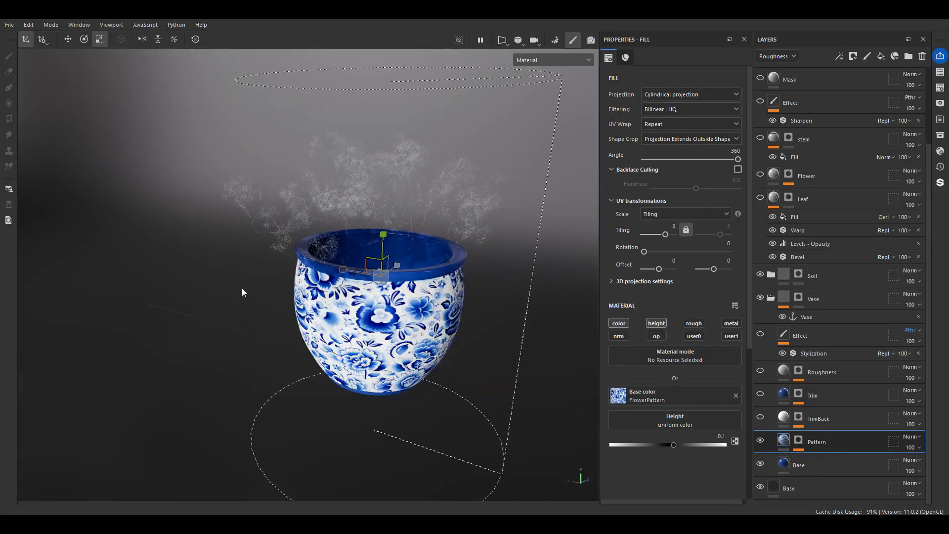
pyautogui.moveTo(411, 349)
pyautogui.keyDown('alt'); pyautogui.mouseDown()
pyautogui.moveTo(267, 307)
pyautogui.moveTo(475, 314)
pyautogui.moveTo(411, 350)
pyautogui.mouseUp(); pyautogui.keyUp('alt')
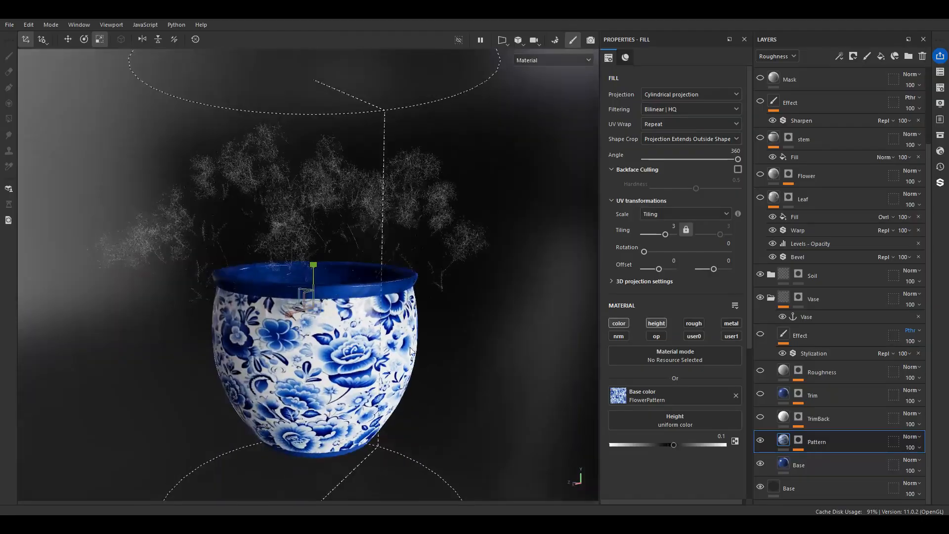
pyautogui.keyDown('alt'); pyautogui.moveTo(240, 412); pyautogui.dragTo(321, 377); pyautogui.keyUp('alt')
# - Try UV projection on the Pattern fill to inspect the vase's seam, and restore Cylindrical projection
pyautogui.click(654, 95)
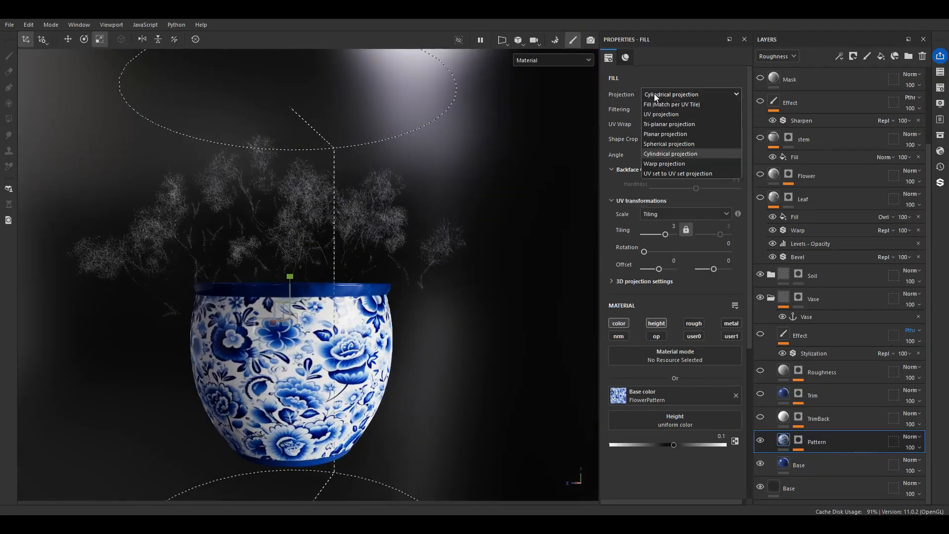
pyautogui.click(654, 114)
pyautogui.keyDown('alt'); pyautogui.moveTo(445, 277); pyautogui.dragTo(379, 210); pyautogui.keyUp('alt')
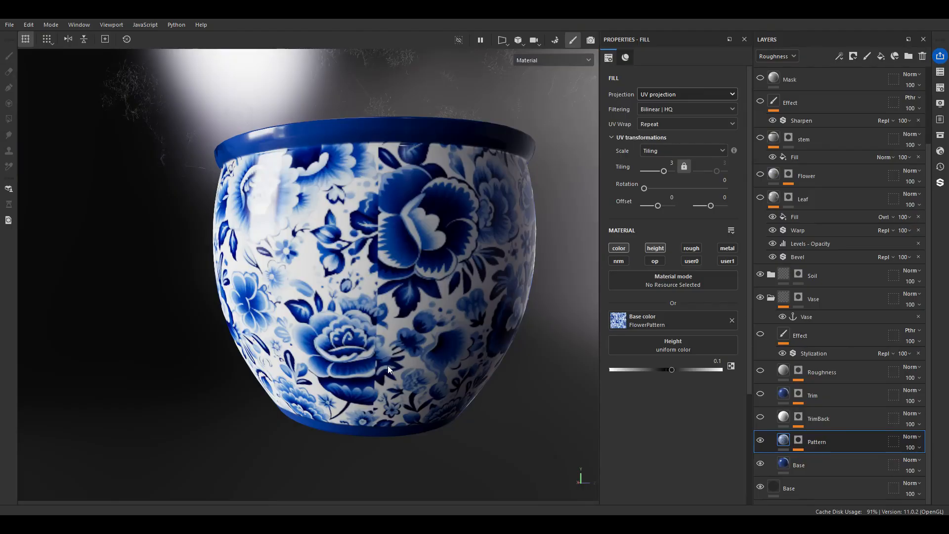
pyautogui.press('F3')
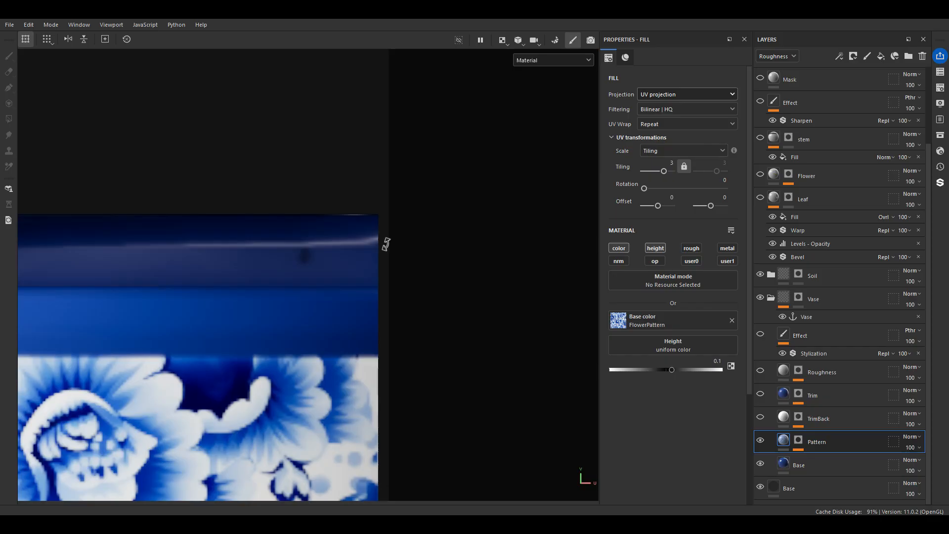
pyautogui.press('F2')
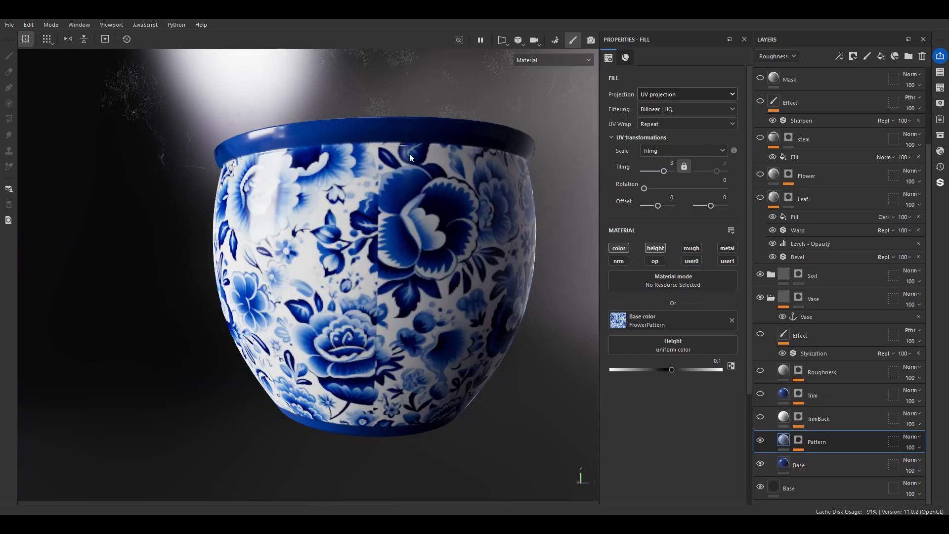
pyautogui.click(652, 94)
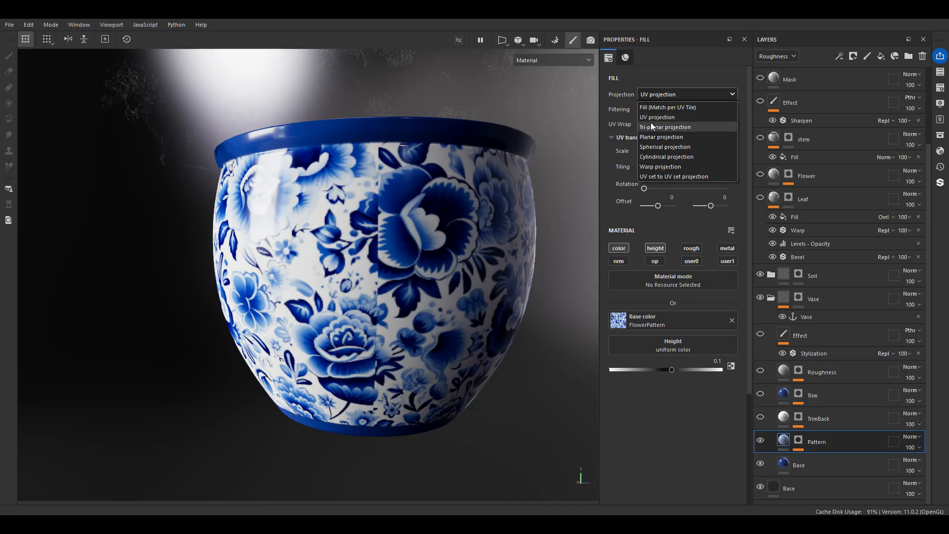
pyautogui.click(667, 157)
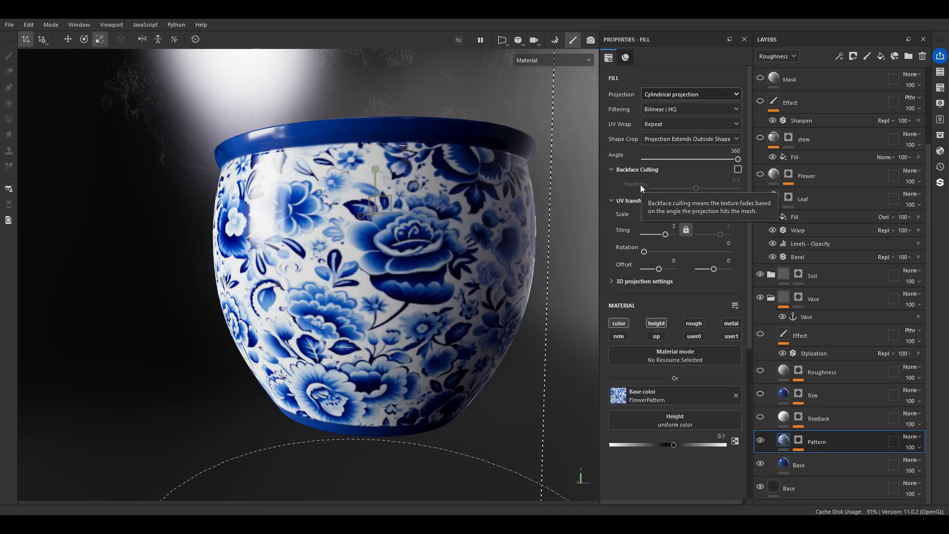
# - Show the TrimBack and Trim layers to add the ornamental band below the vase's rim
pyautogui.scroll(-3, 450, 291)
pyautogui.scroll(5, 449, 292)
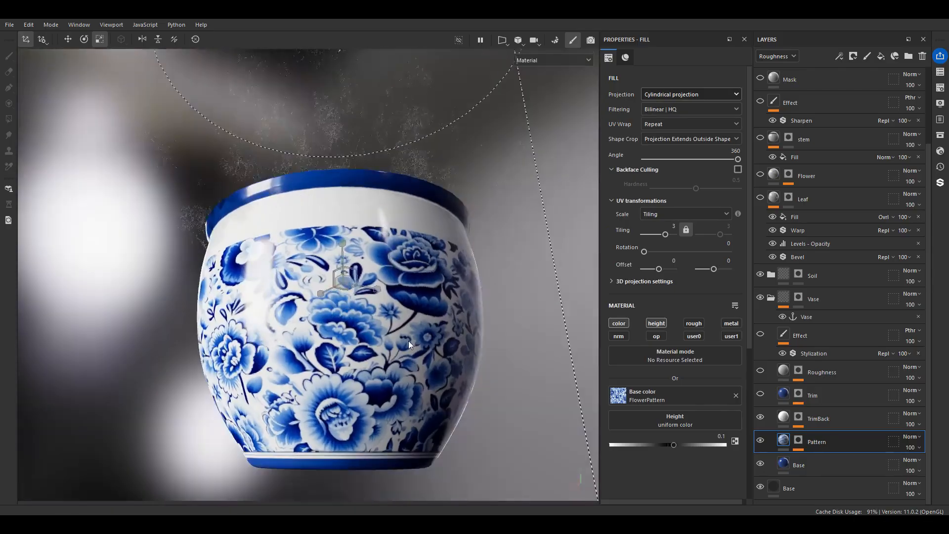
pyautogui.scroll(-2, 409, 344)
pyautogui.keyDown('alt'); pyautogui.moveTo(397, 223); pyautogui.dragTo(403, 261); pyautogui.keyUp('alt')
pyautogui.click(759, 396)
pyautogui.scroll(3, 370, 185)
pyautogui.keyDown('alt'); pyautogui.moveTo(370, 183); pyautogui.dragTo(364, 227); pyautogui.keyUp('alt')
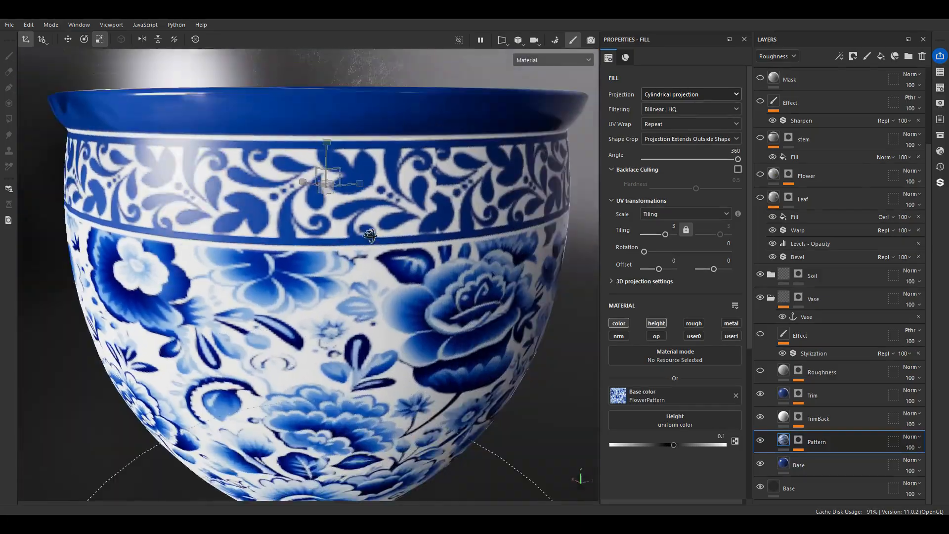
# - Display the Trim layer's mask and select its Trim2 fill
pyautogui.click(763, 396)
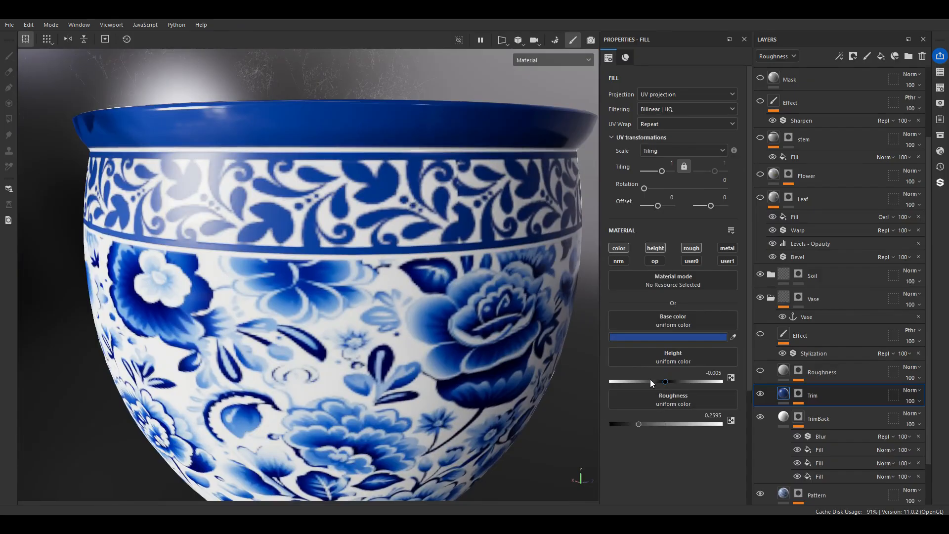
pyautogui.scroll(5, 491, 210)
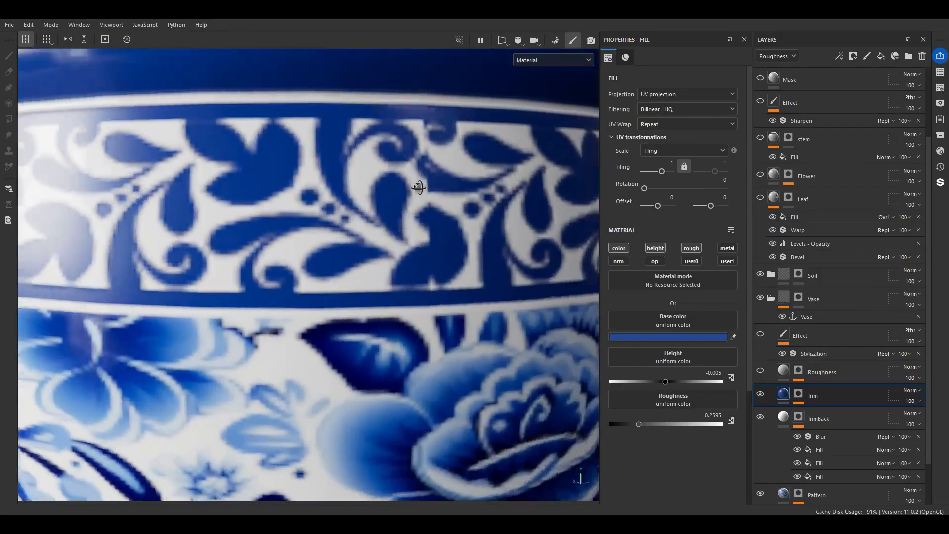
pyautogui.click(803, 398)
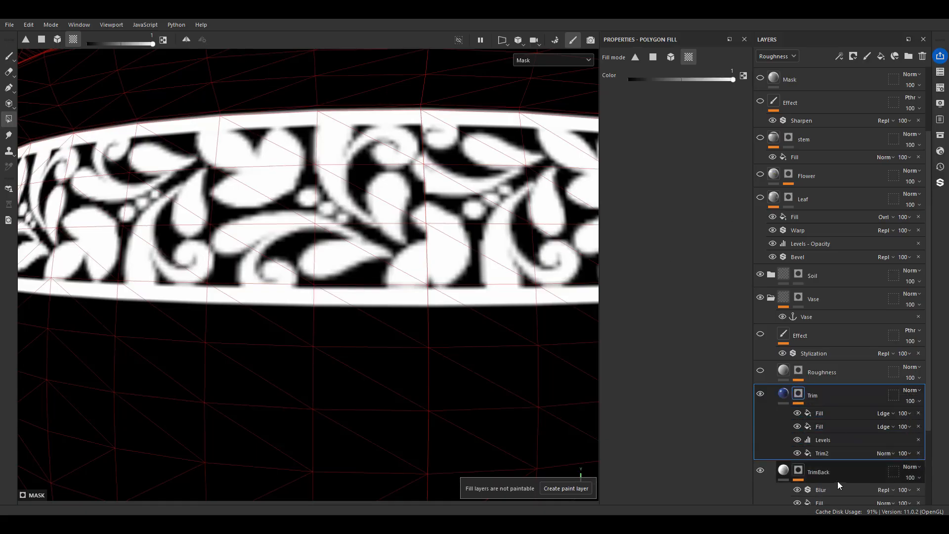
pyautogui.click(824, 454)
# - Set the Trim2 fill to Cylindrical projection and reposition the ornament around the band below the vase's rim
pyautogui.click(659, 94)
pyautogui.click(656, 125)
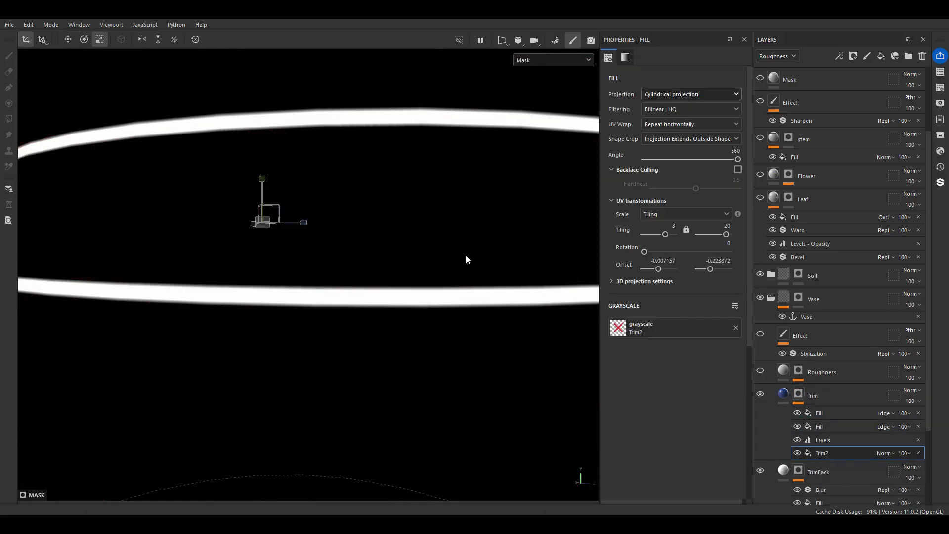
pyautogui.scroll(-4, 466, 255)
pyautogui.moveTo(324, 278)
pyautogui.mouseDown()
pyautogui.moveTo(324, 290)
pyautogui.moveTo(342, 278)
pyautogui.mouseUp()
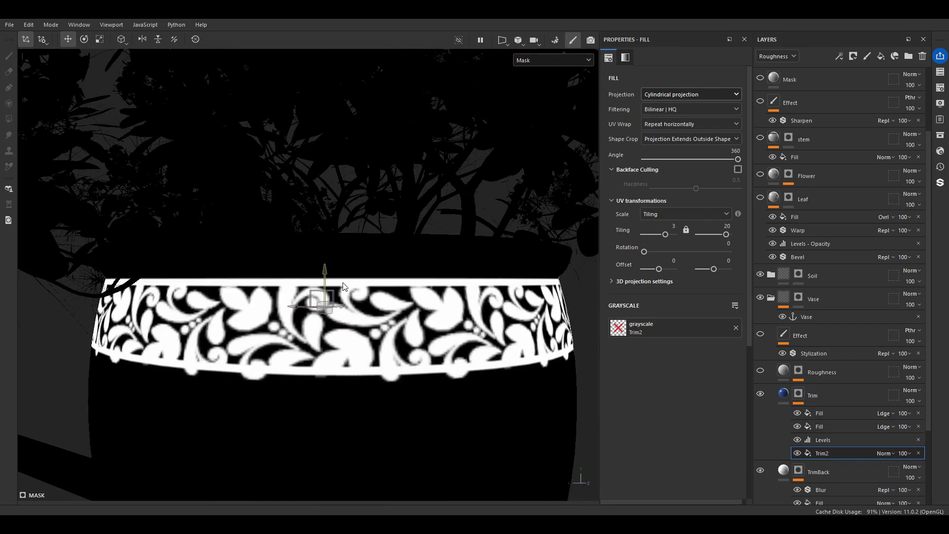
pyautogui.scroll(-3, 395, 214)
pyautogui.keyDown('alt'); pyautogui.moveTo(395, 297); pyautogui.dragTo(356, 297); pyautogui.keyUp('alt')
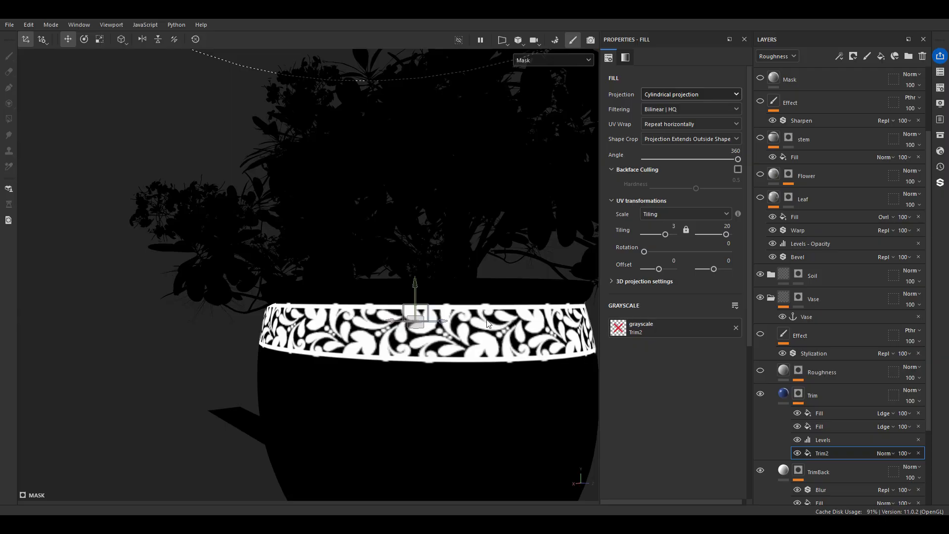
pyautogui.click(785, 396)
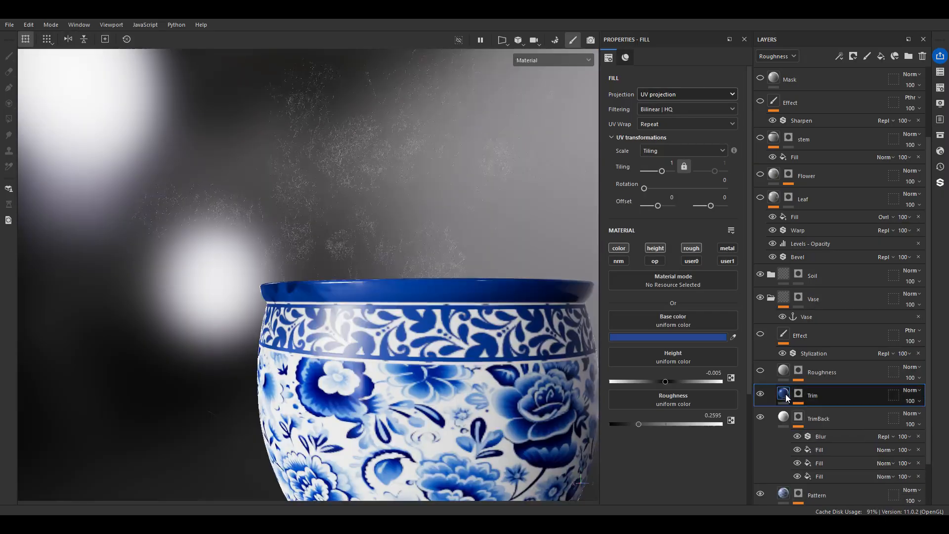
pyautogui.keyDown('alt'); pyautogui.moveTo(455, 322); pyautogui.dragTo(573, 367); pyautogui.keyUp('alt')
# - Show the vase's Roughness layer and inspect its fingerprint grunge mask and roughness fill
pyautogui.click(760, 370)
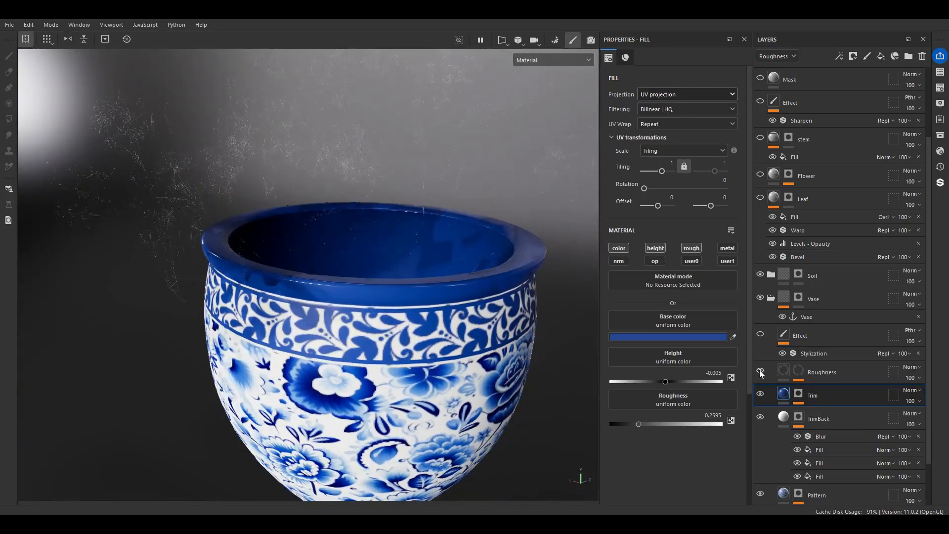
pyautogui.click(783, 375)
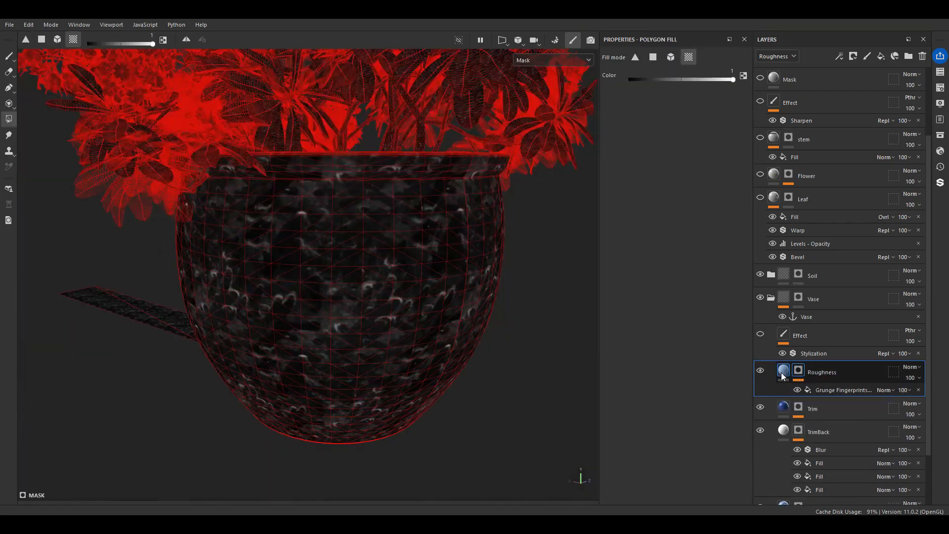
pyautogui.click(782, 374)
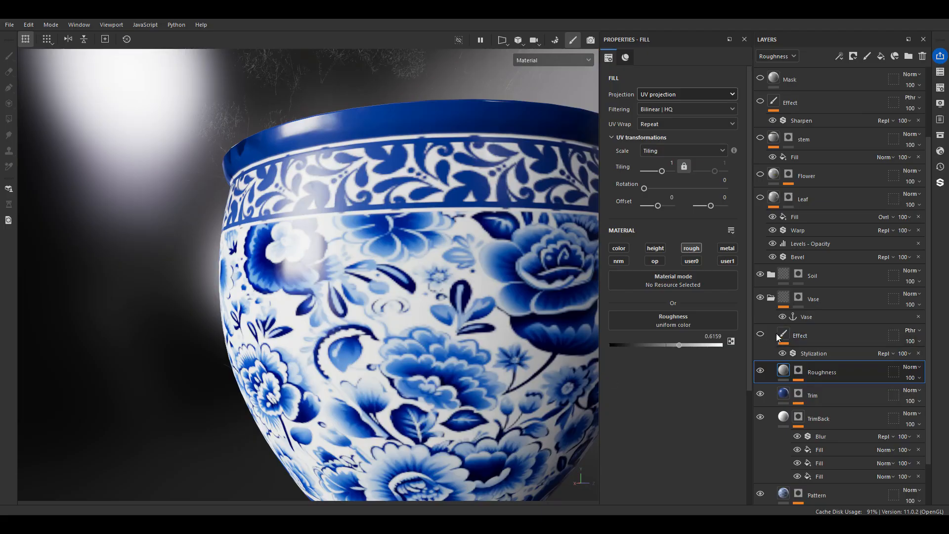
# - Show the Vase group's Stylization effect on the pot and collapse the group
pyautogui.click(760, 334)
pyautogui.moveTo(322, 267)
pyautogui.keyDown('alt'); pyautogui.mouseDown()
pyautogui.moveTo(445, 313)
pyautogui.moveTo(316, 271)
pyautogui.moveTo(430, 249)
pyautogui.moveTo(306, 259)
pyautogui.mouseUp(); pyautogui.keyUp('alt')
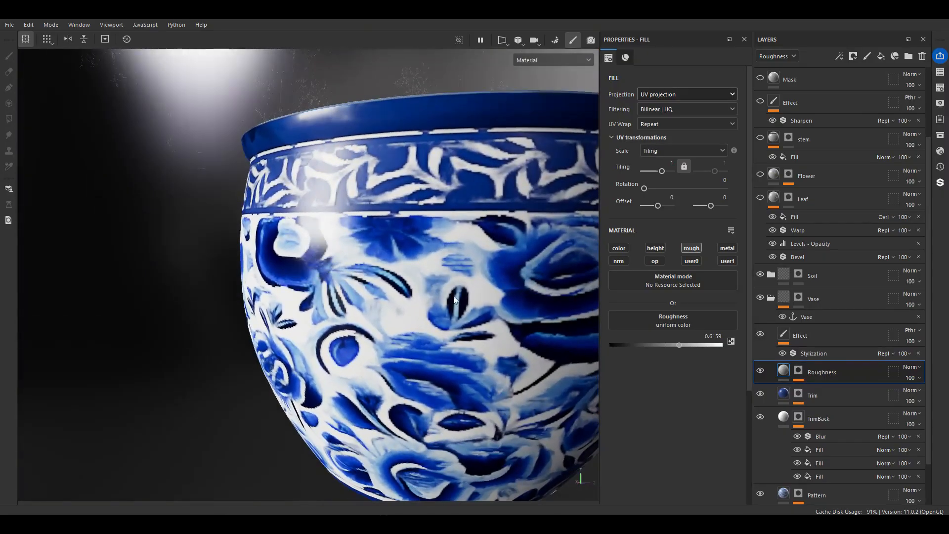
pyautogui.click(771, 298)
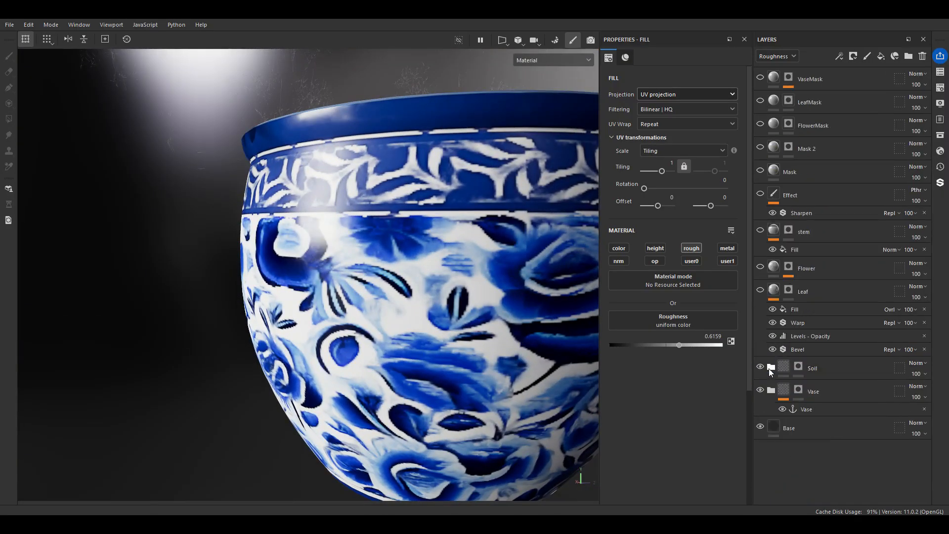
# - Expand the Soil group and show its soil base colour and anchored height layers inside the pot
pyautogui.click(770, 368)
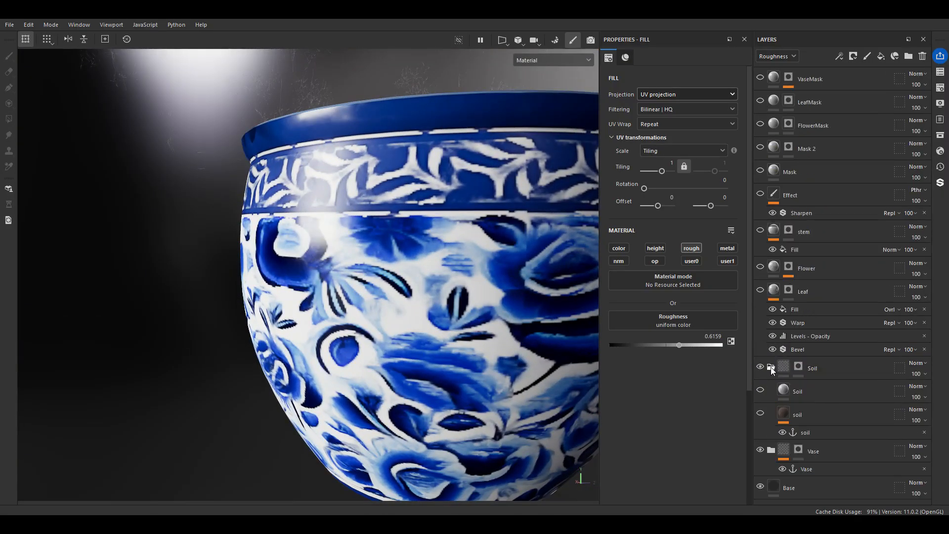
pyautogui.click(798, 411)
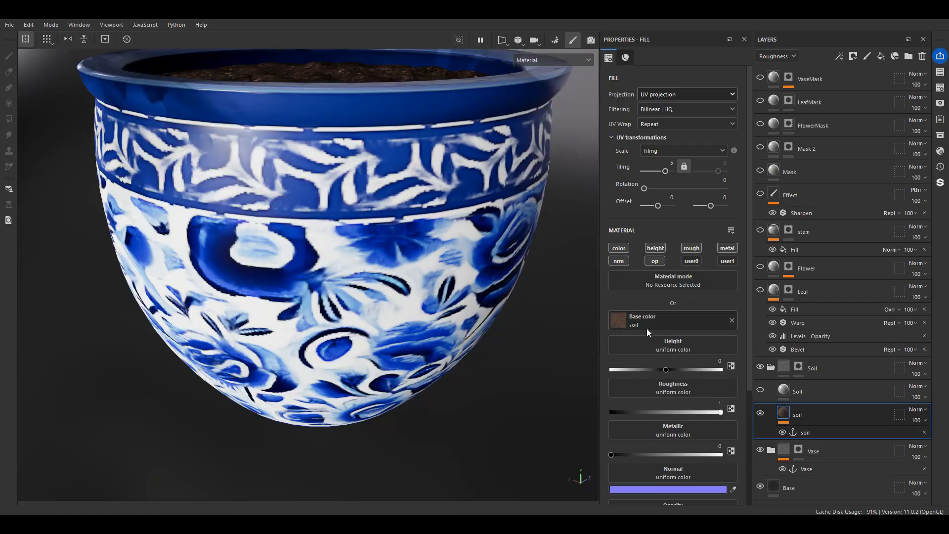
pyautogui.click(806, 389)
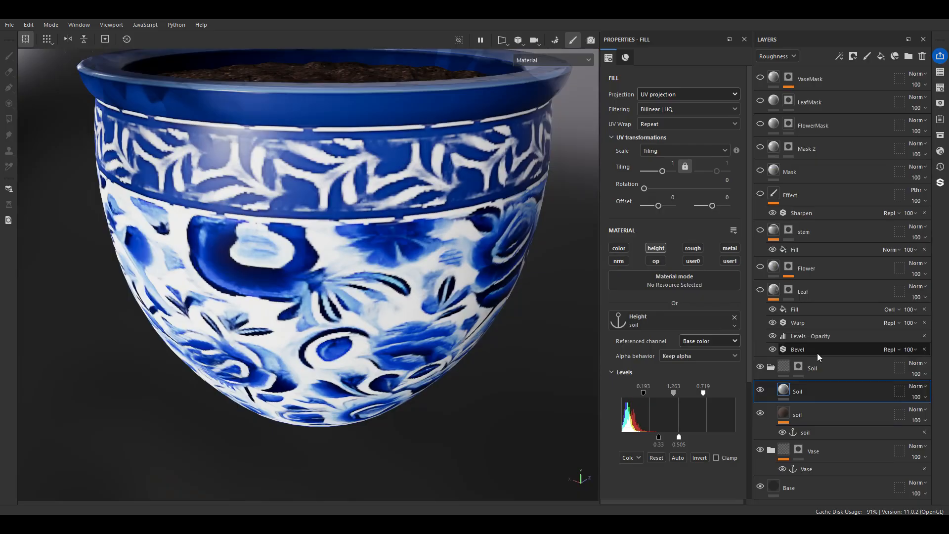
pyautogui.keyDown('alt'); pyautogui.moveTo(452, 194); pyautogui.dragTo(392, 300); pyautogui.keyUp('alt')
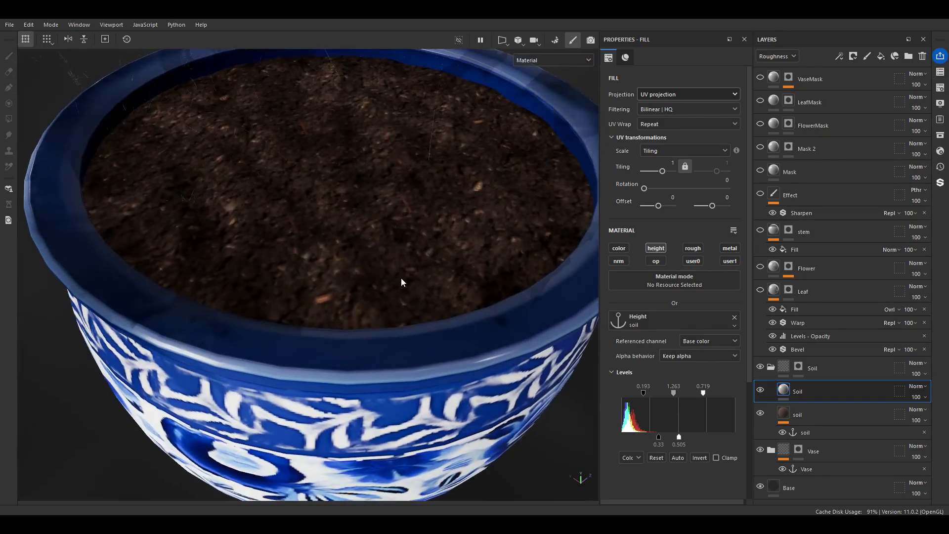
# - Compare the soil relief in the Normal+Height+Mesh channel with the Soil height layer off and on, and collapse the group
pyautogui.press('c')
pyautogui.press('c')
pyautogui.press('c')
pyautogui.press('c')
pyautogui.press('c')
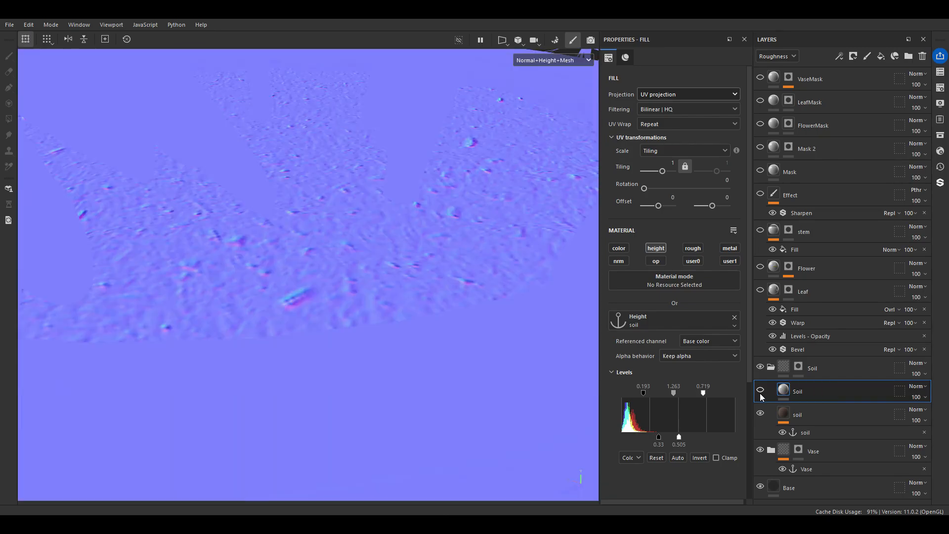
pyautogui.click(760, 393)
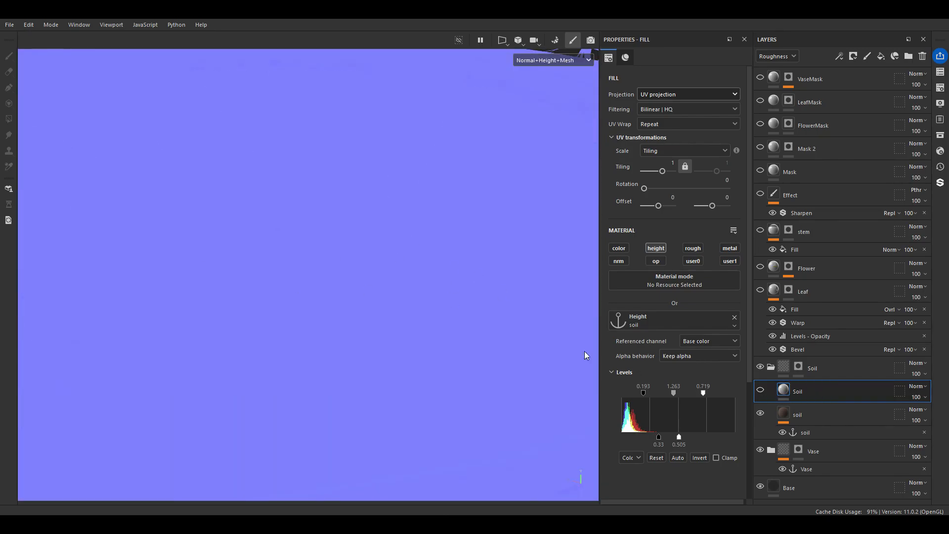
pyautogui.click(760, 390)
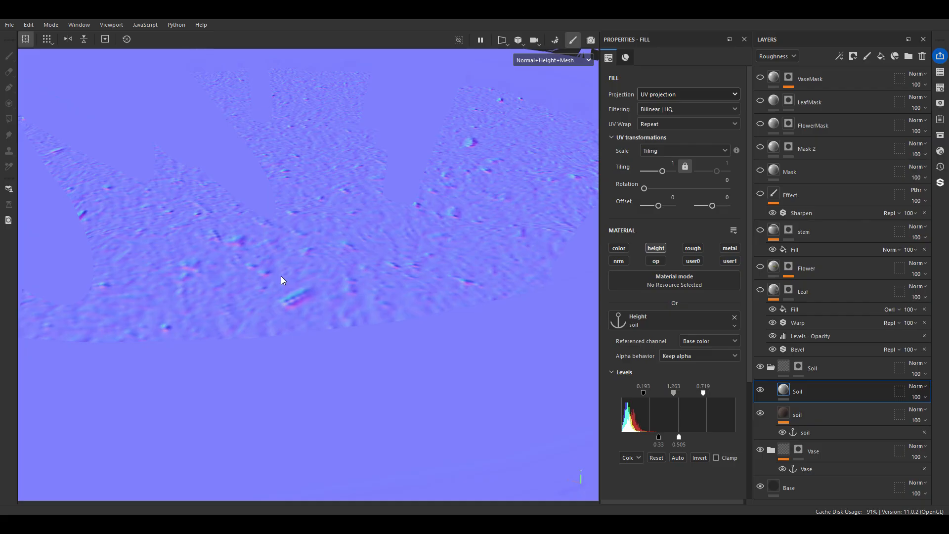
pyautogui.press('f')
pyautogui.click(771, 366)
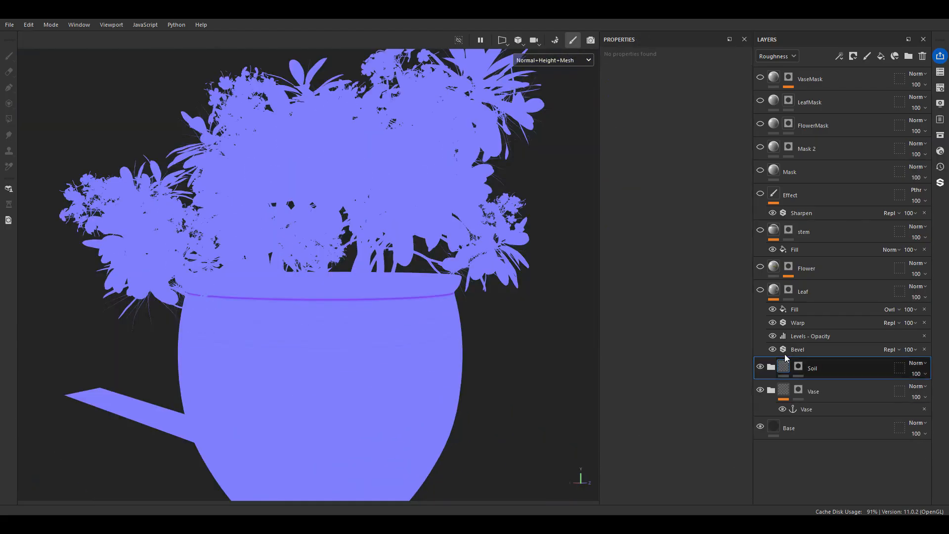
# - Show the Leaf layer without its effects and inspect its mask on the leaf's UV island
pyautogui.click(774, 291)
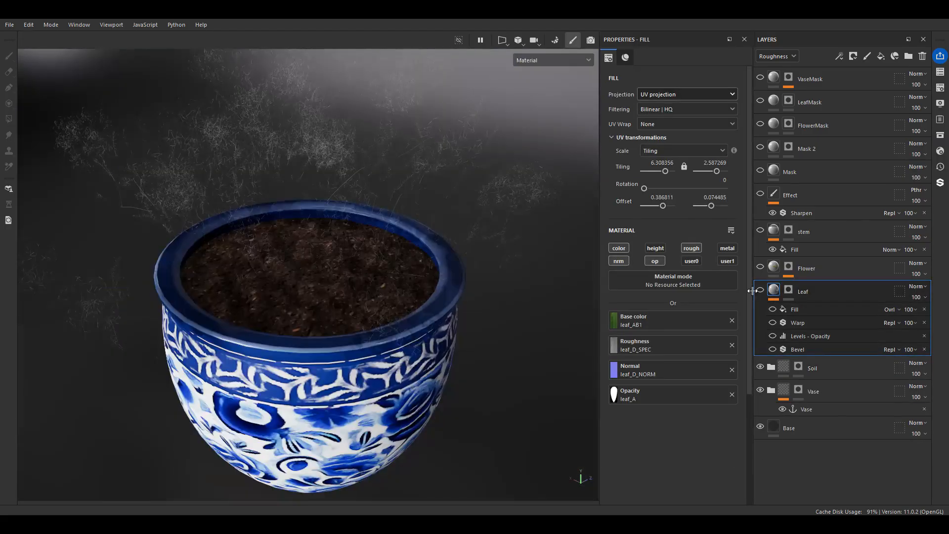
pyautogui.click(788, 291)
pyautogui.keyDown('alt'); pyautogui.moveTo(453, 280); pyautogui.dragTo(394, 288); pyautogui.keyUp('alt')
pyautogui.press('F3')
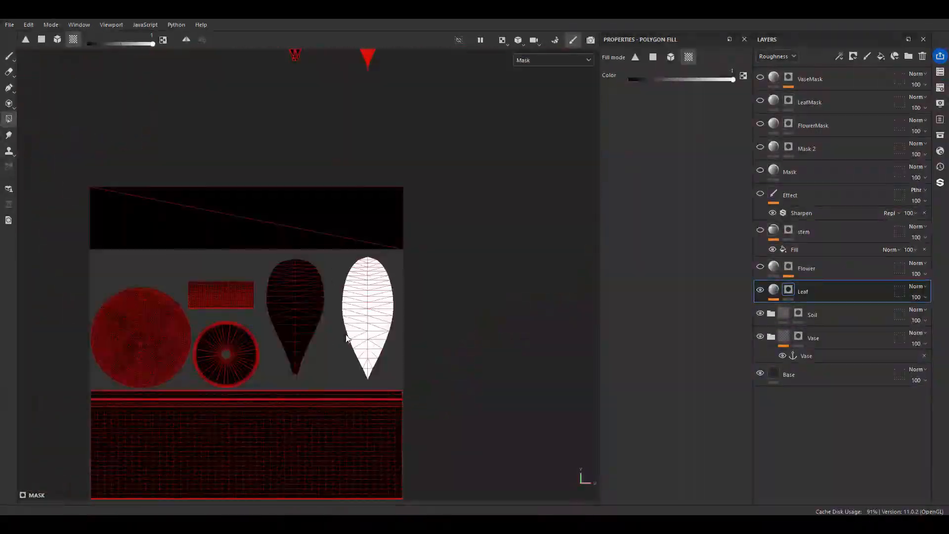
pyautogui.press('F2')
pyautogui.click(773, 292)
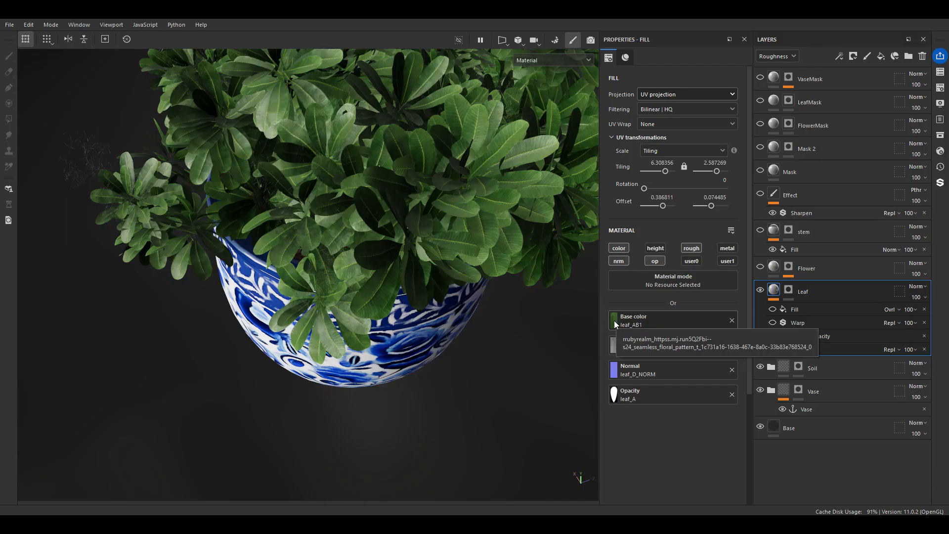
# - Enable the Leaf layer's Bevel filter on the opacity channel to soften the leaf edges
pyautogui.scroll(5, 493, 238)
pyautogui.keyDown('alt'); pyautogui.moveTo(397, 308); pyautogui.dragTo(446, 289); pyautogui.keyUp('alt')
pyautogui.scroll(5, 475, 232)
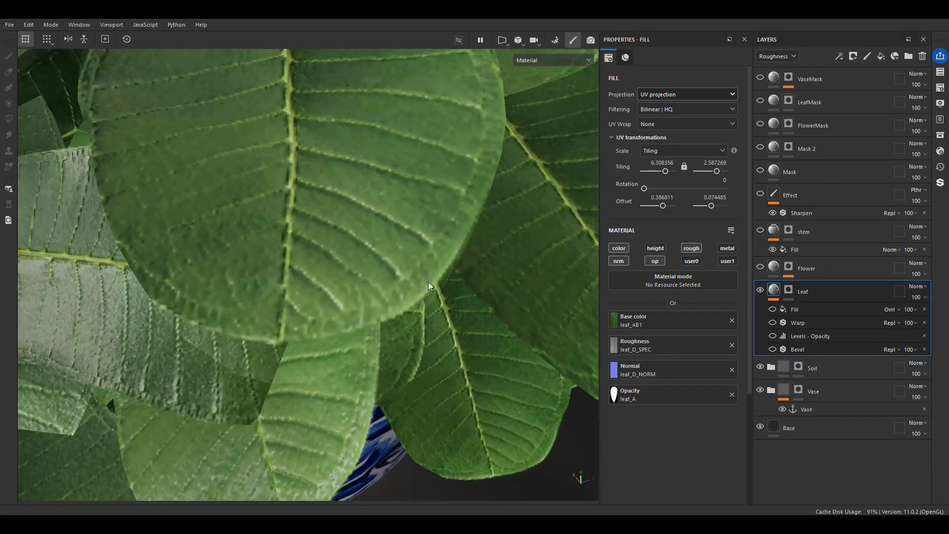
pyautogui.click(799, 349)
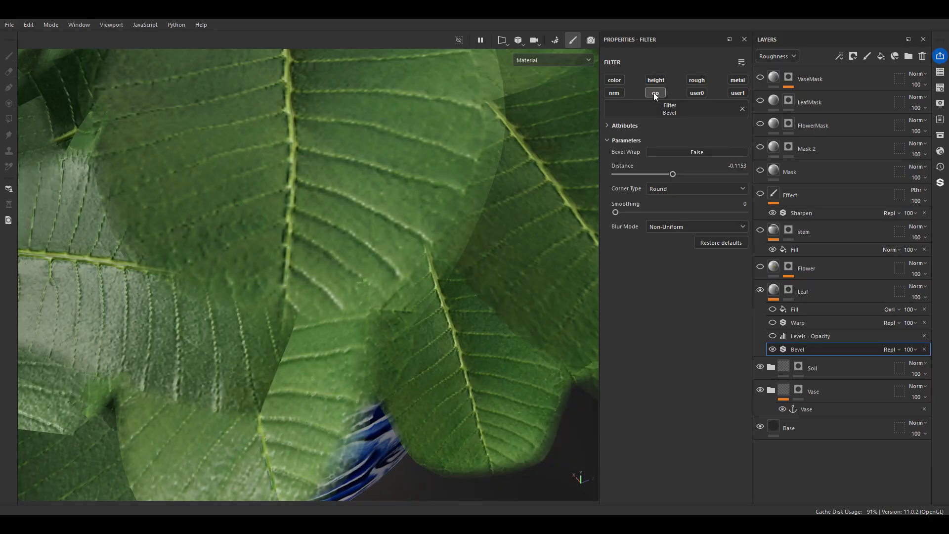
# - Enable the Leaf layer's Levels - Opacity effect and compare the leaf edges with it off and on
pyautogui.click(772, 336)
pyautogui.click(793, 336)
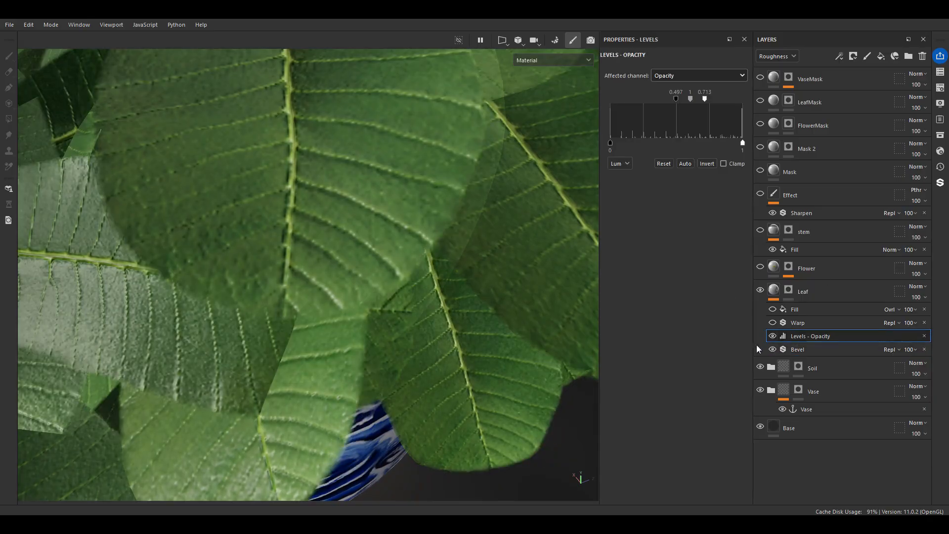
pyautogui.click(772, 337)
pyautogui.click(772, 336)
pyautogui.keyDown('alt'); pyautogui.moveTo(474, 267); pyautogui.dragTo(360, 232); pyautogui.keyUp('alt')
# - Enable the Leaf layer's Warp filter and its Overlay roughness fill to vary the edges and adjust the gloss
pyautogui.click(772, 323)
pyautogui.keyDown('alt'); pyautogui.moveTo(366, 288); pyautogui.dragTo(337, 330); pyautogui.keyUp('alt')
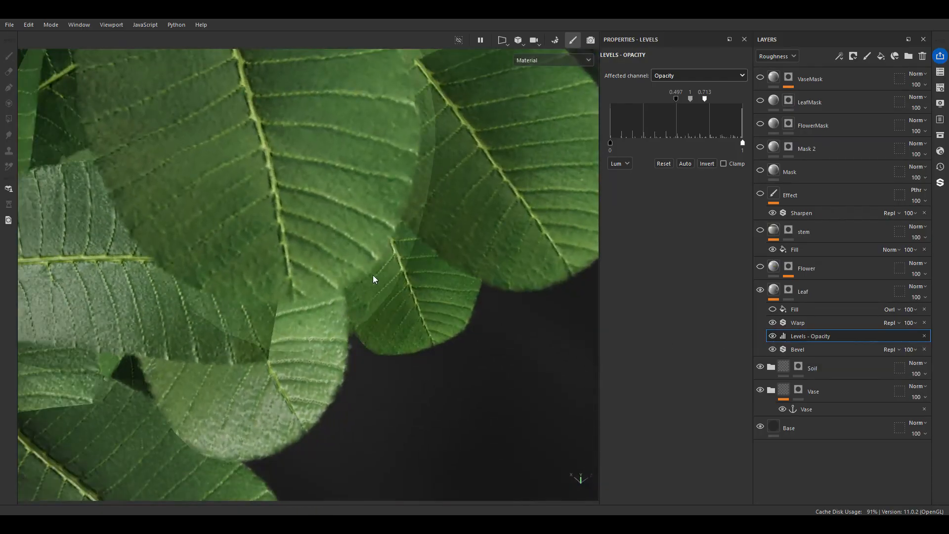
pyautogui.click(772, 309)
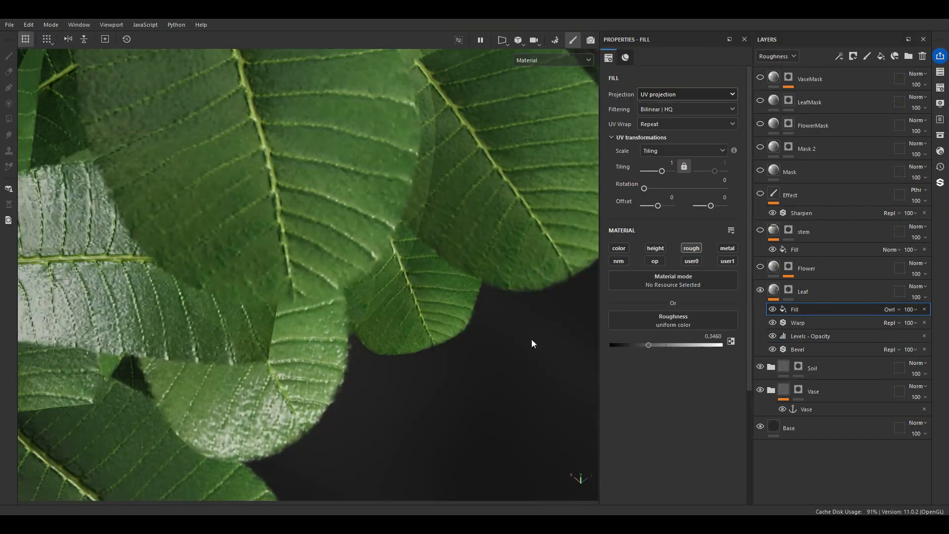
pyautogui.scroll(-3, 351, 322)
pyautogui.keyDown('alt'); pyautogui.moveTo(351, 322); pyautogui.dragTo(336, 247); pyautogui.keyUp('alt')
pyautogui.click(796, 312)
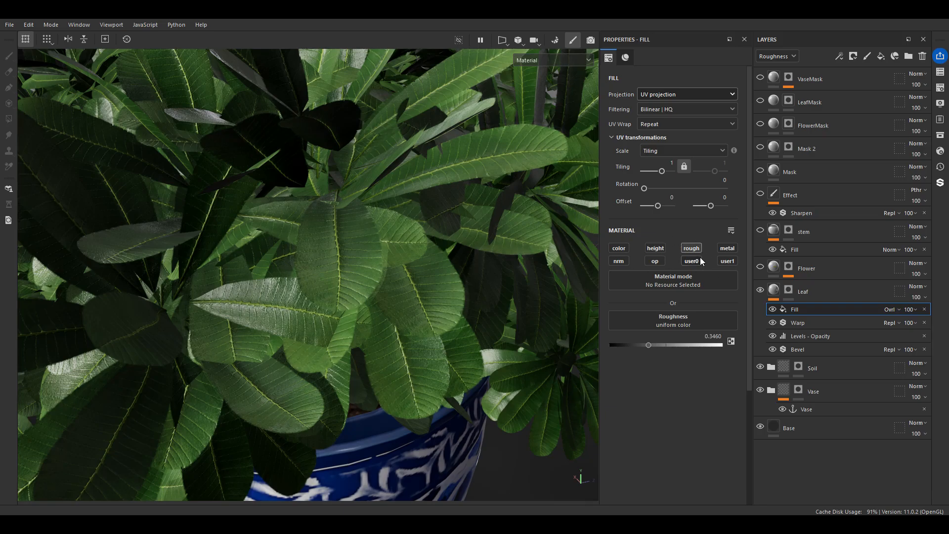
# - Review the Leaf layer's base colour, roughness, normal and opacity textures on the foliage
pyautogui.click(870, 292)
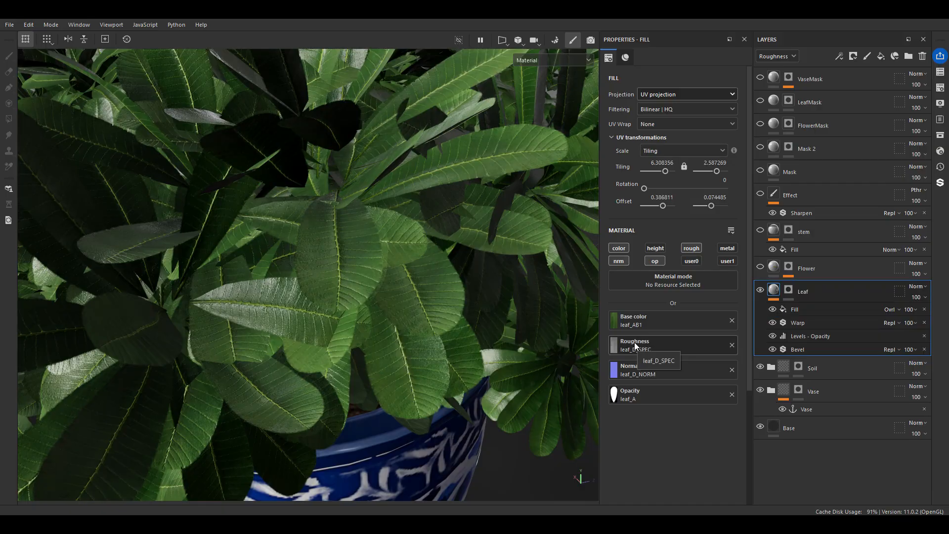
pyautogui.scroll(-5, 344, 278)
pyautogui.keyDown('alt'); pyautogui.moveTo(345, 218); pyautogui.dragTo(455, 255); pyautogui.keyUp('alt')
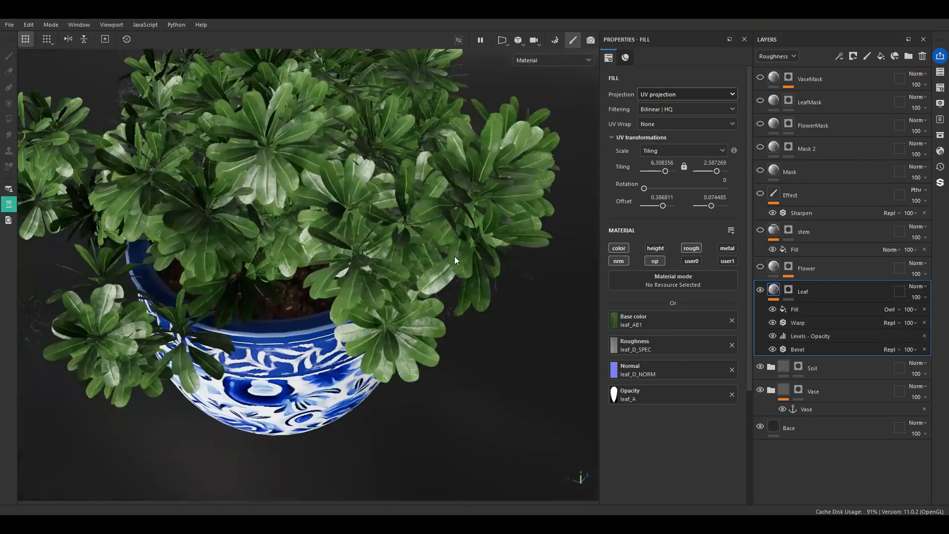
# - Show the Flower layer and inspect its mask on the flower clusters
pyautogui.click(781, 271)
pyautogui.keyDown('alt'); pyautogui.click(789, 271); pyautogui.keyUp('alt')
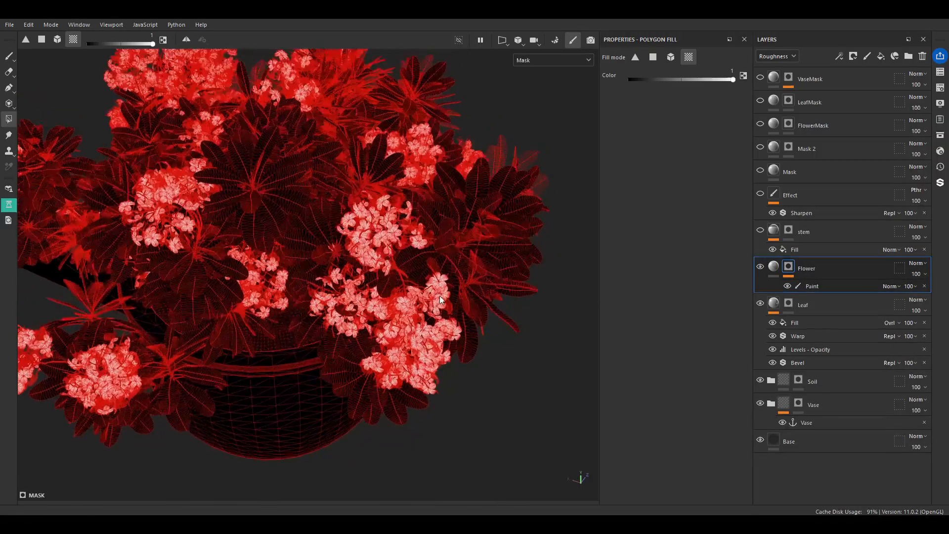
pyautogui.scroll(4, 417, 287)
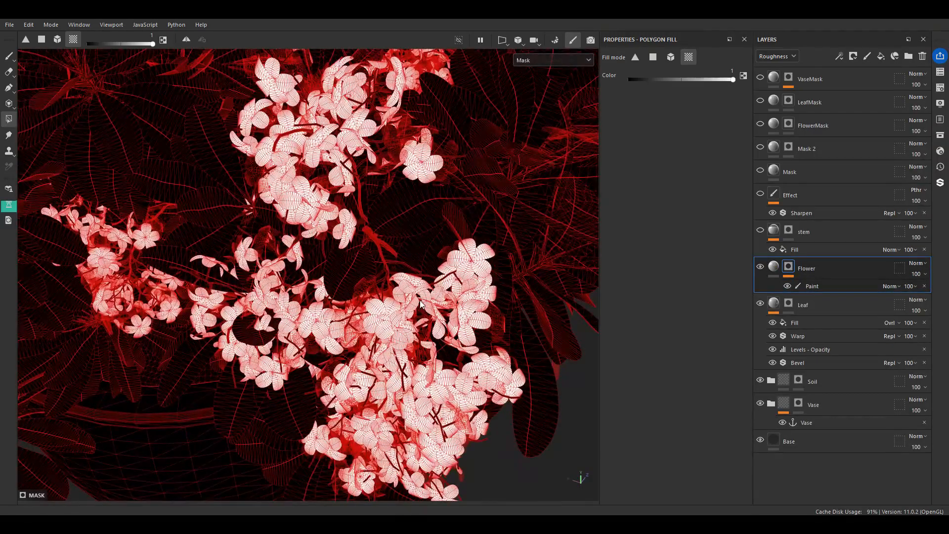
pyautogui.press('F2')
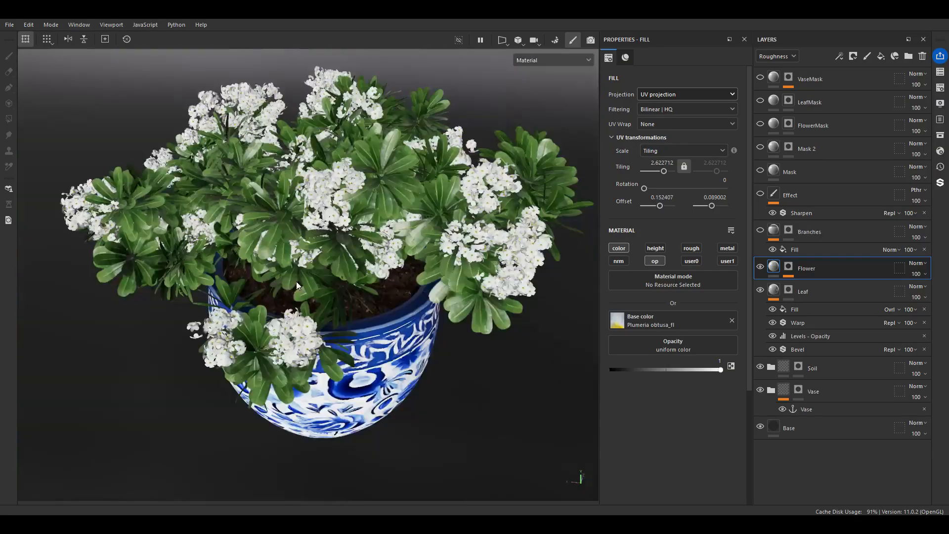
# - Show the Branches layer and inspect its obtusa_bark texture on the bark strip beside the pot
pyautogui.click(767, 235)
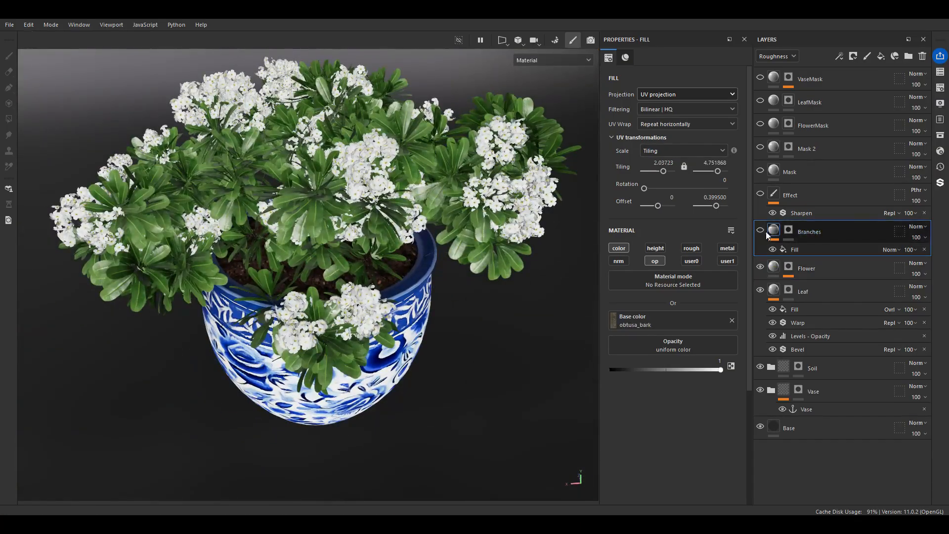
pyautogui.click(761, 231)
pyautogui.keyDown('alt'); pyautogui.moveTo(284, 324); pyautogui.dragTo(396, 346); pyautogui.keyUp('alt')
pyautogui.keyDown('alt'); pyautogui.moveTo(197, 376); pyautogui.dragTo(309, 367, button='middle'); pyautogui.keyUp('alt')
pyautogui.scroll(3, 309, 367)
pyautogui.keyDown('alt'); pyautogui.moveTo(309, 367); pyautogui.dragTo(346, 317); pyautogui.keyUp('alt')
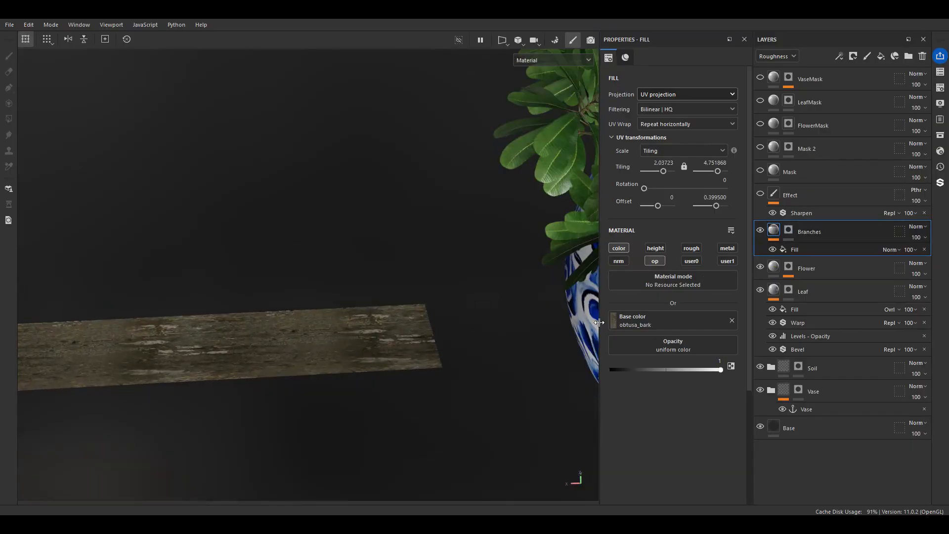
pyautogui.keyDown('alt'); pyautogui.moveTo(212, 317); pyautogui.dragTo(298, 343); pyautogui.keyUp('alt')
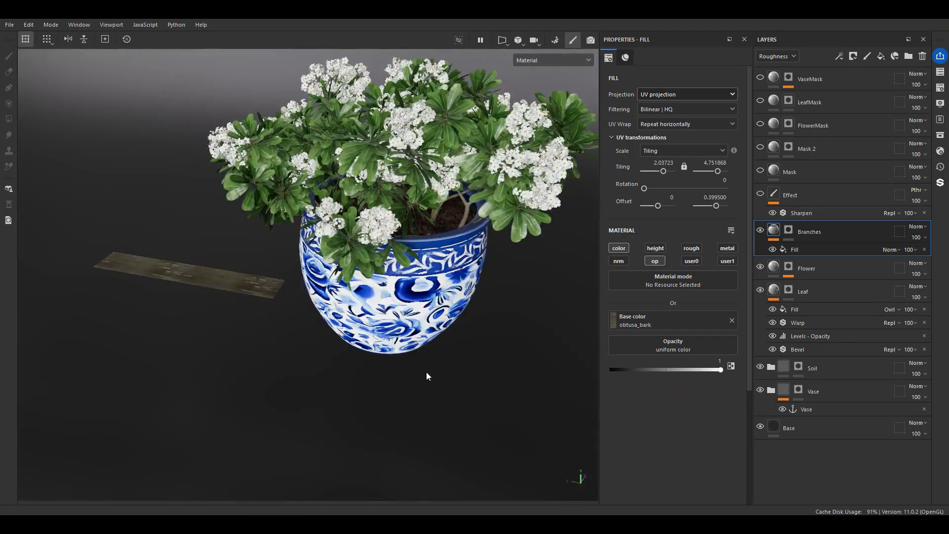
# - Switch to the 2D view and examine the bark, leaf, flower, soil and vase textures on the UV layout
pyautogui.press('F3')
pyautogui.scroll(2, 247, 317)
pyautogui.keyDown('alt'); pyautogui.moveTo(289, 330); pyautogui.dragTo(318, 301, button='middle'); pyautogui.keyUp('alt')
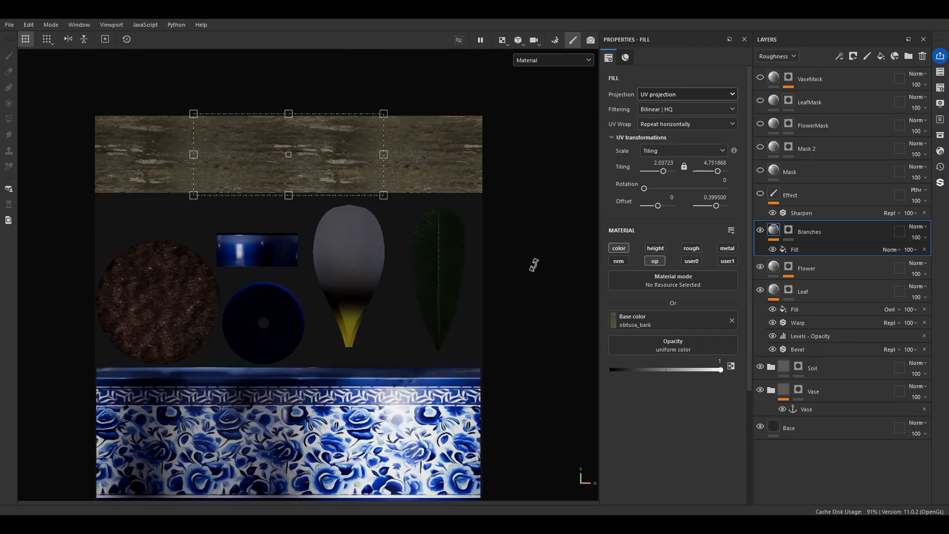
# - Show the Effect layer with its Sharpen filter, return to the 3D view and inspect the sharpened pot and foliage
pyautogui.keyDown('alt'); pyautogui.moveTo(324, 337); pyautogui.dragTo(331, 289, button='middle'); pyautogui.keyUp('alt')
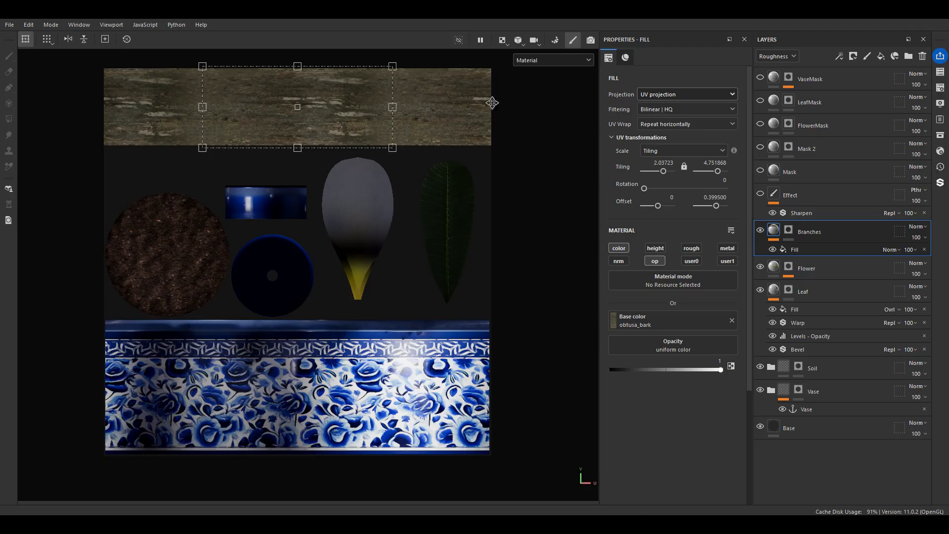
pyautogui.click(761, 195)
pyautogui.press('F2')
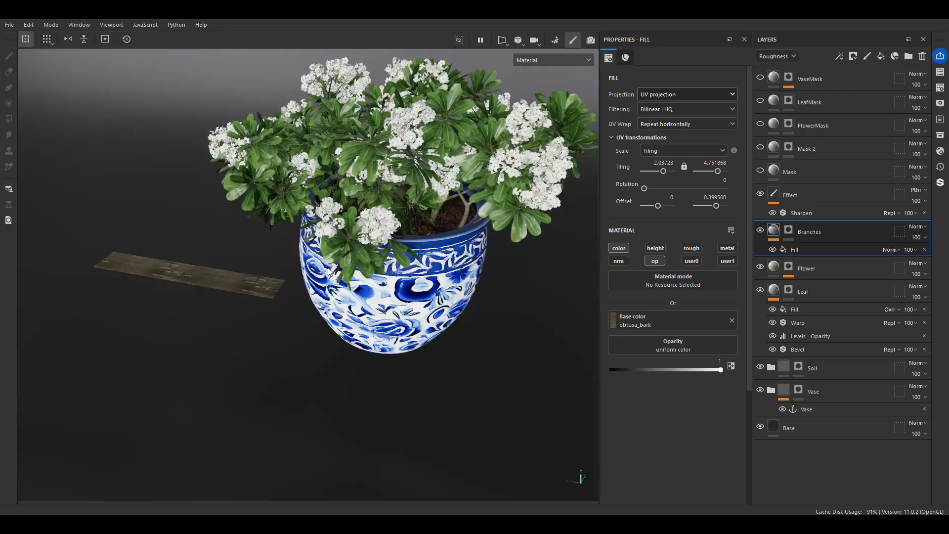
pyautogui.scroll(4, 422, 262)
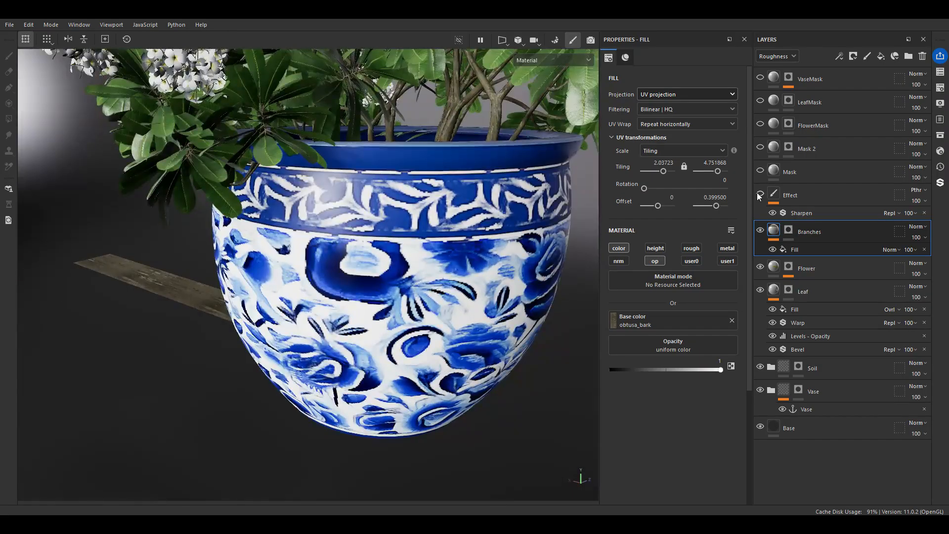
pyautogui.click(758, 200)
pyautogui.scroll(-2, 502, 230)
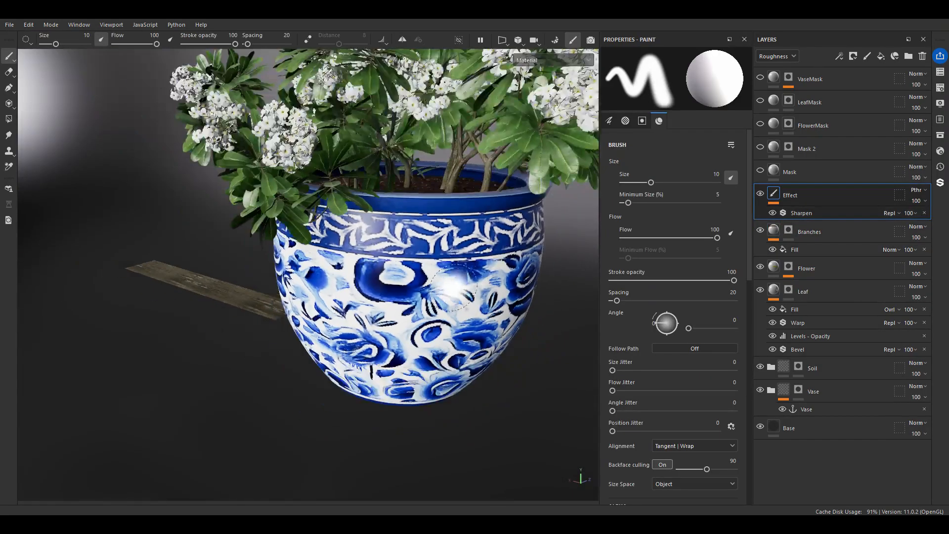
pyautogui.keyDown('alt'); pyautogui.moveTo(502, 230); pyautogui.dragTo(423, 293, button='middle'); pyautogui.keyUp('alt')
pyautogui.scroll(-3, 423, 293)
pyautogui.moveTo(376, 267)
pyautogui.keyDown('alt'); pyautogui.mouseDown()
pyautogui.moveTo(394, 302)
pyautogui.moveTo(390, 264)
pyautogui.mouseUp(); pyautogui.keyUp('alt')
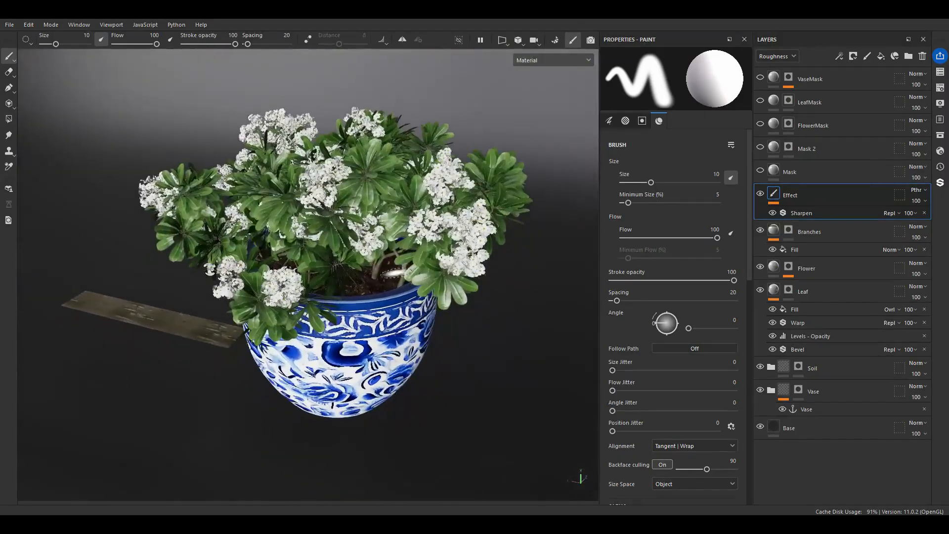
# - Show the Mask and Mask 2 layers and review their User0 and User1 fills and the Mask 2 mask
pyautogui.click(759, 177)
pyautogui.click(760, 171)
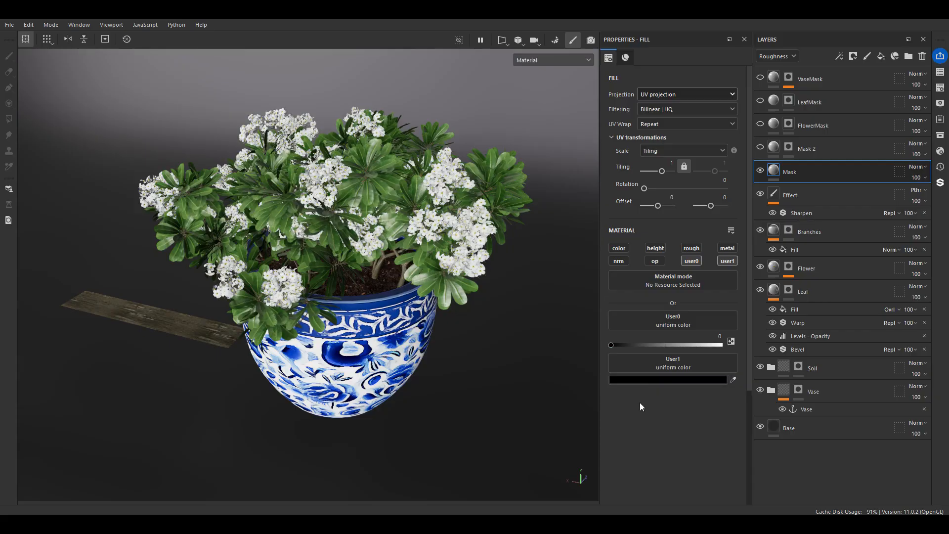
pyautogui.click(790, 153)
pyautogui.scroll(5, 424, 299)
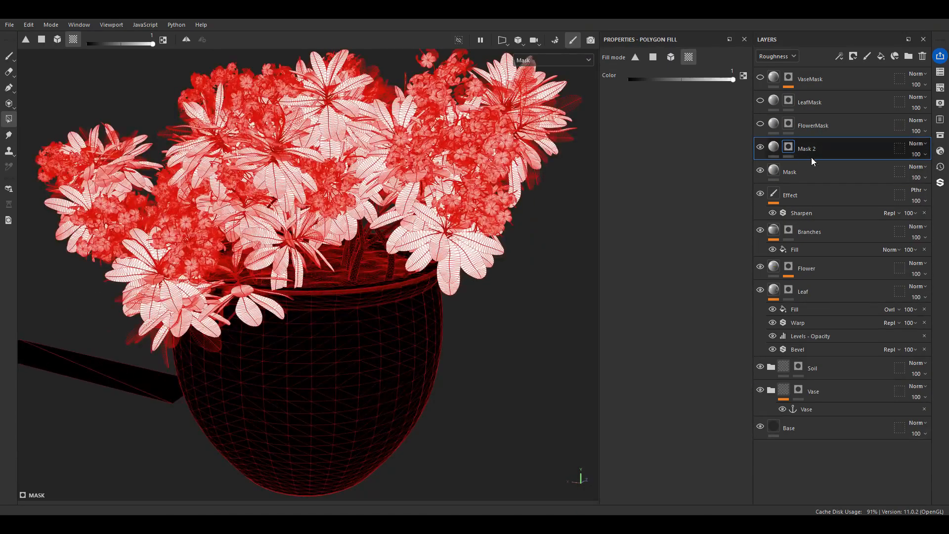
pyautogui.click(773, 148)
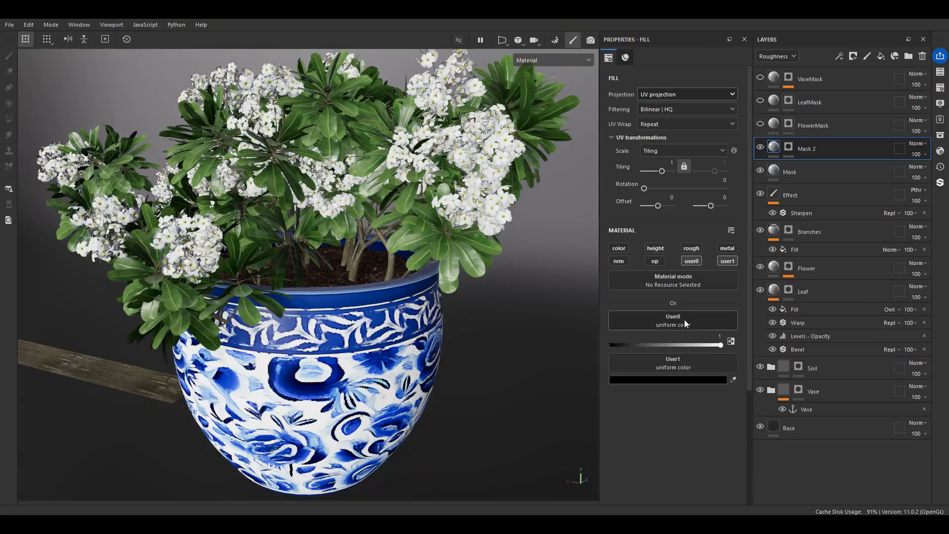
# - Display only the User0 channel and examine the foliage and flower mask against the pot
pyautogui.click(562, 60)
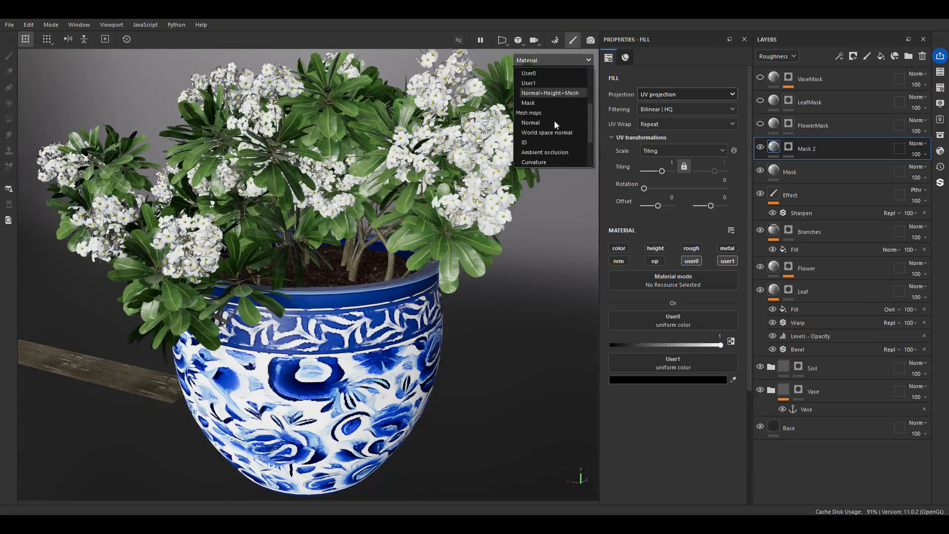
pyautogui.click(553, 120)
pyautogui.keyDown('alt'); pyautogui.moveTo(387, 159); pyautogui.dragTo(437, 261); pyautogui.keyUp('alt')
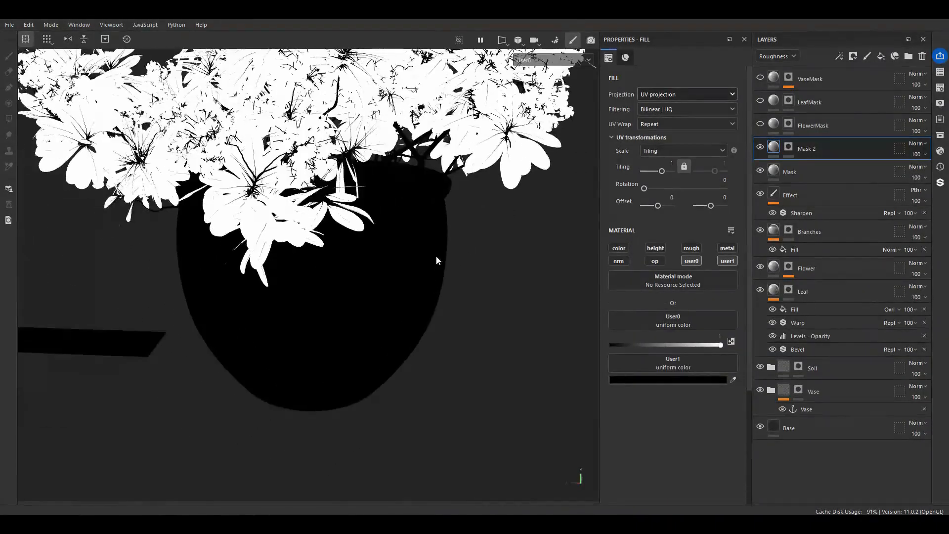
# - Display the User1 channel and show the FlowerMask layer with its red User1 fill on the flowers
pyautogui.click(810, 125)
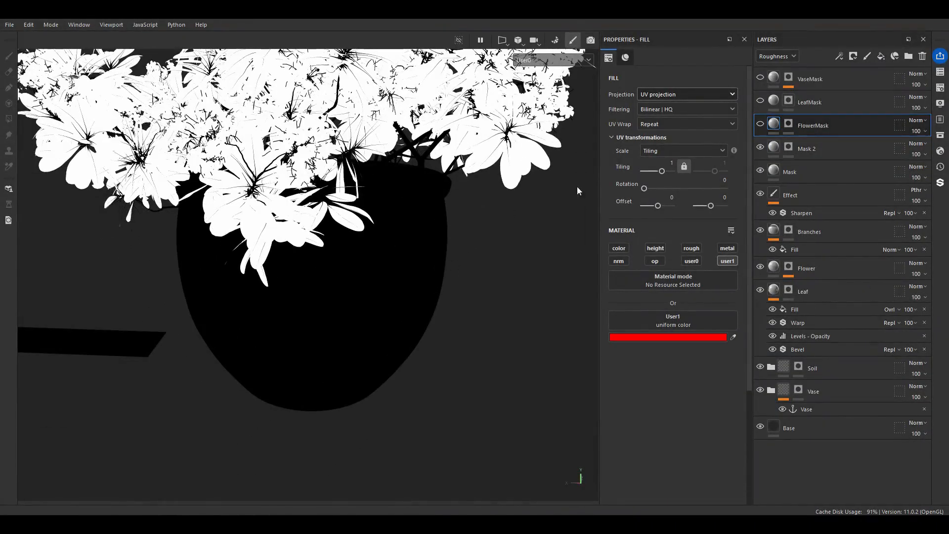
pyautogui.click(559, 63)
pyautogui.scroll(-3, 552, 141)
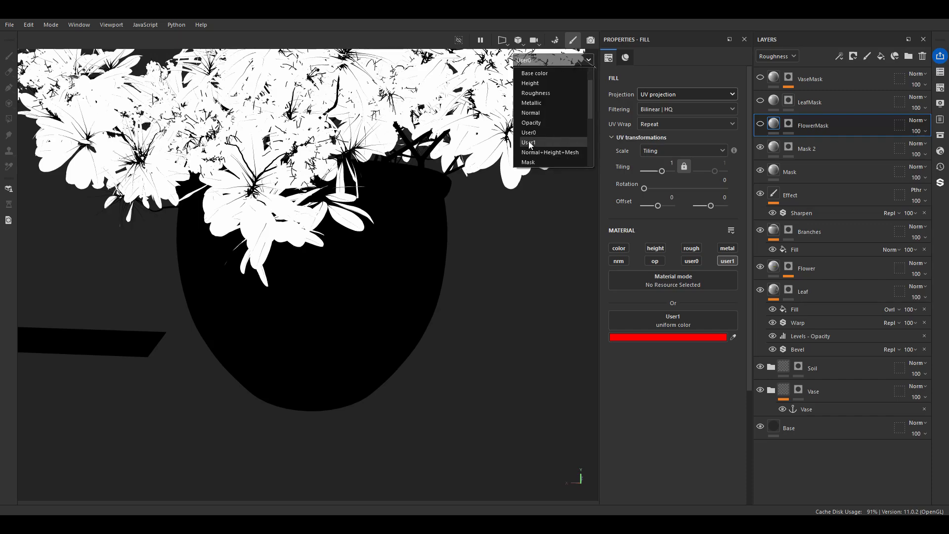
pyautogui.click(528, 140)
pyautogui.keyDown('alt'); pyautogui.moveTo(494, 261); pyautogui.dragTo(484, 368, button='middle'); pyautogui.keyUp('alt')
pyautogui.scroll(-3, 441, 247)
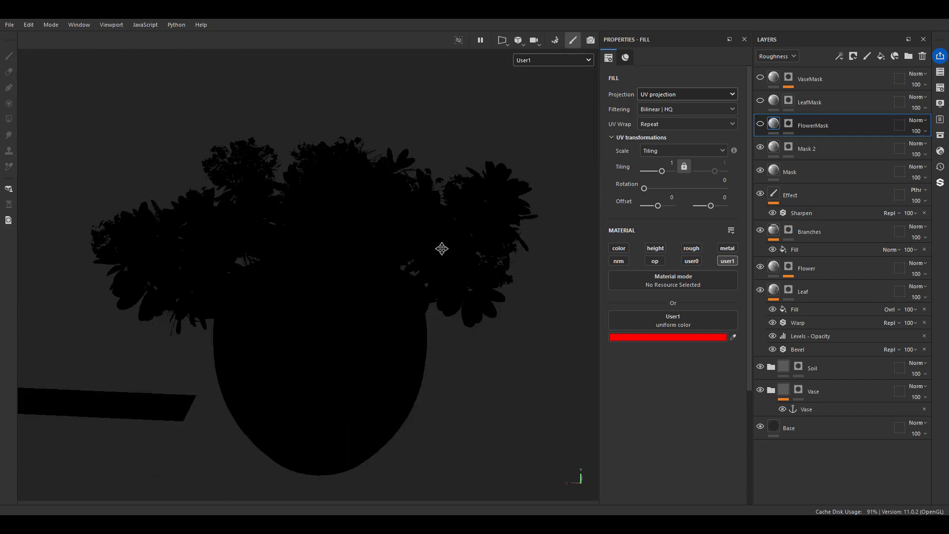
pyautogui.click(760, 124)
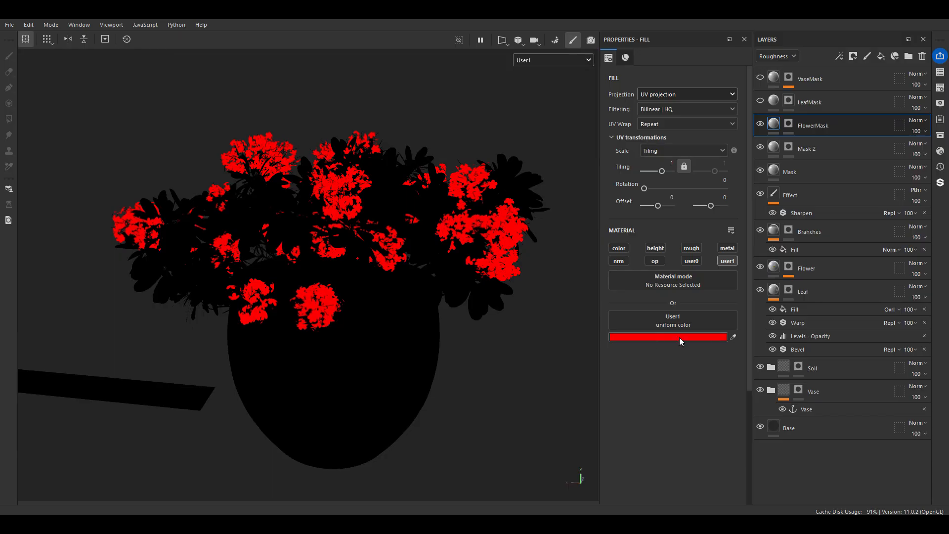
# - Show the LeafMask and VaseMask layers and review their green and blue User1 fills on the plant and pot
pyautogui.click(760, 101)
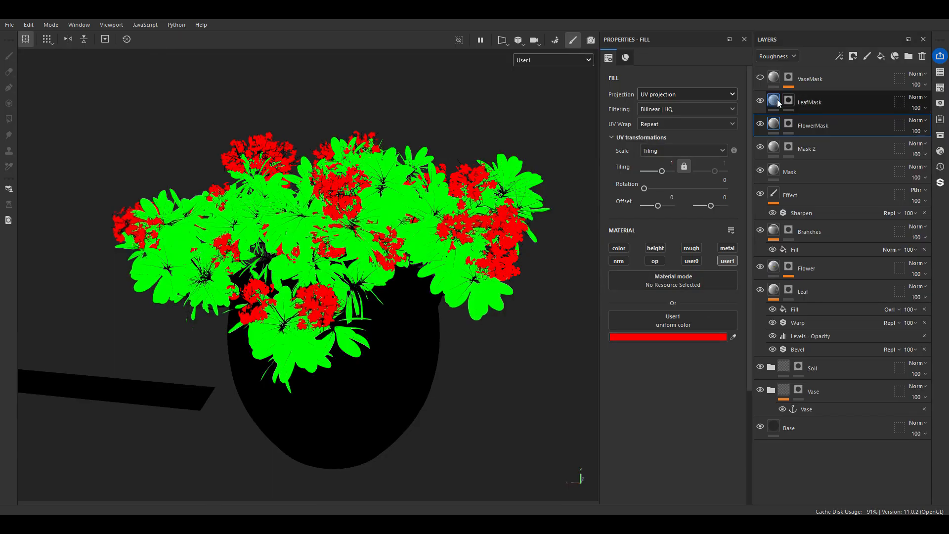
pyautogui.click(810, 102)
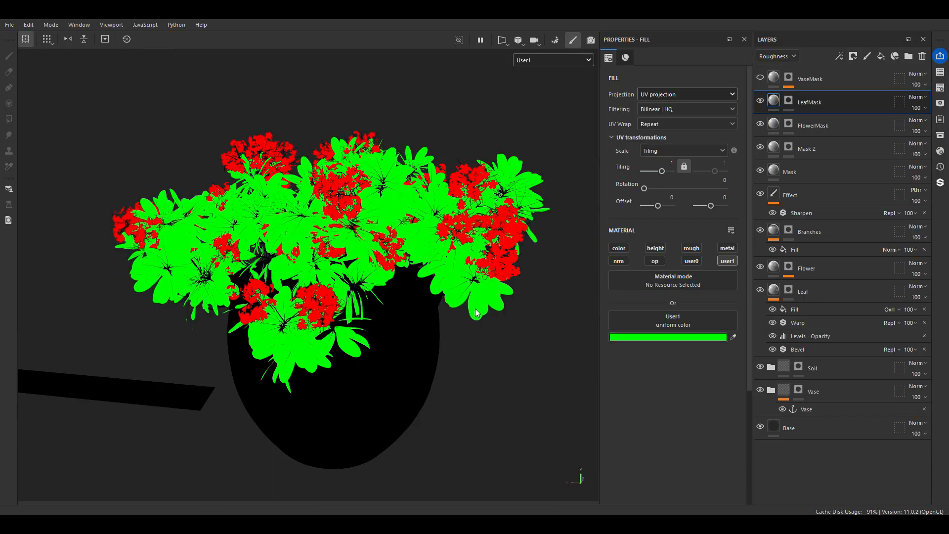
pyautogui.click(759, 77)
pyautogui.keyDown('alt'); pyautogui.moveTo(365, 341); pyautogui.dragTo(405, 237); pyautogui.keyUp('alt')
pyautogui.click(774, 78)
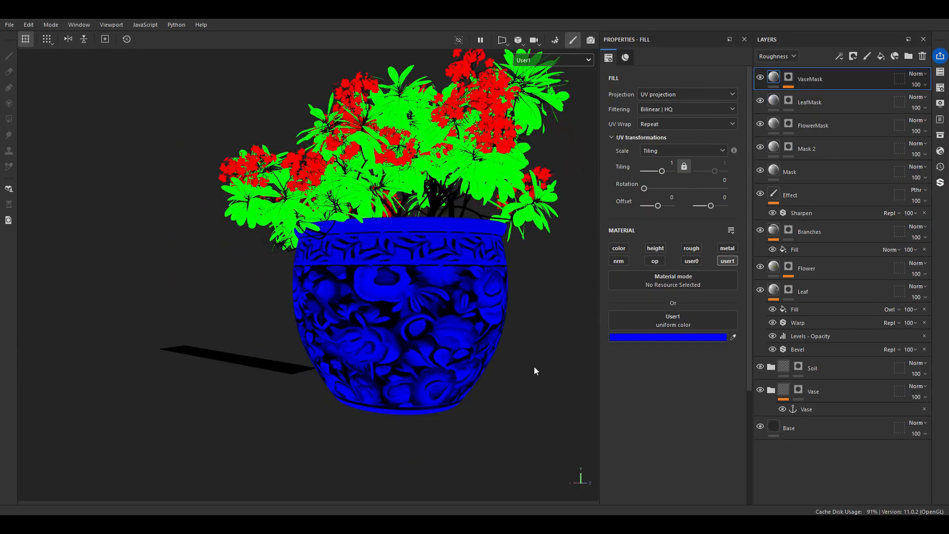
# - Return to the full material view and inspect the VaseMask layer's mask and its Multiply fill on the pot
pyautogui.press('m')
pyautogui.scroll(4, 419, 298)
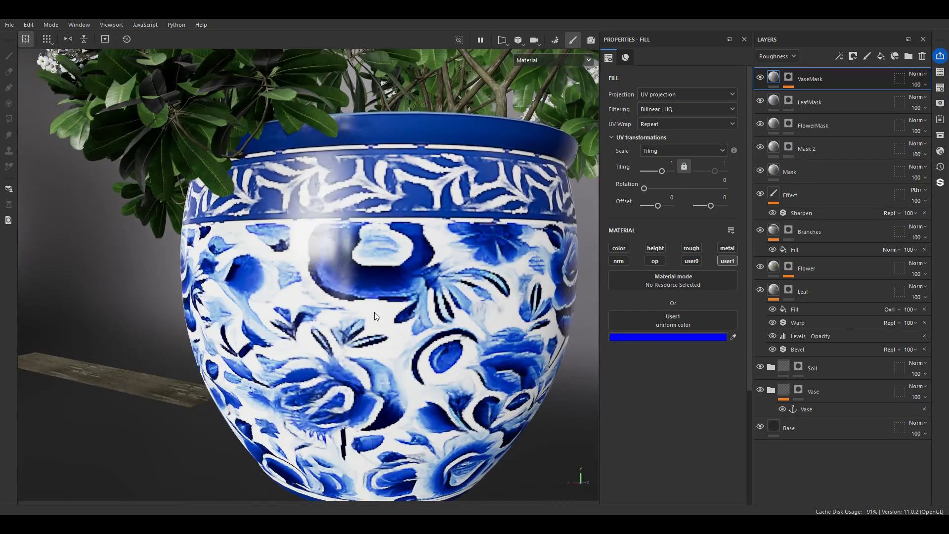
pyautogui.keyDown('alt'); pyautogui.moveTo(349, 279); pyautogui.dragTo(387, 214); pyautogui.keyUp('alt')
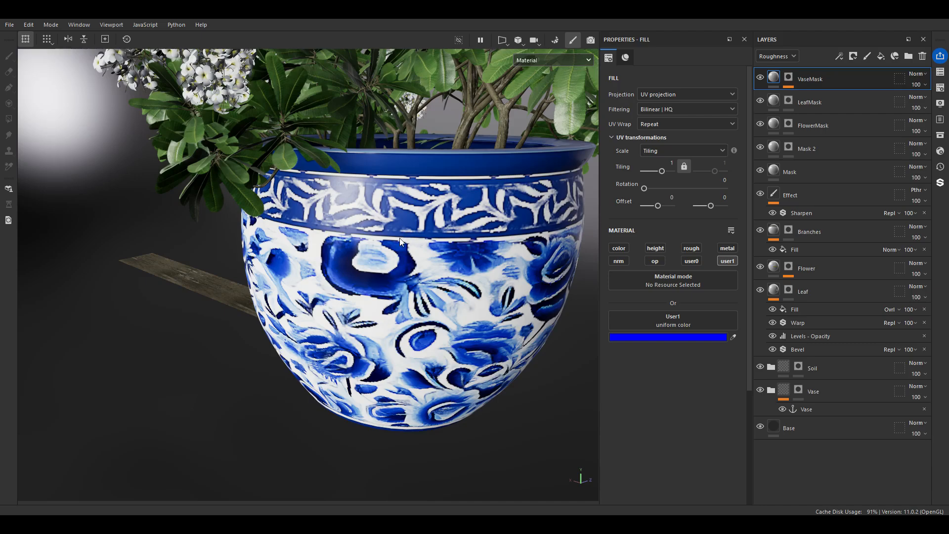
pyautogui.keyDown('alt'); pyautogui.click(788, 77); pyautogui.keyUp('alt')
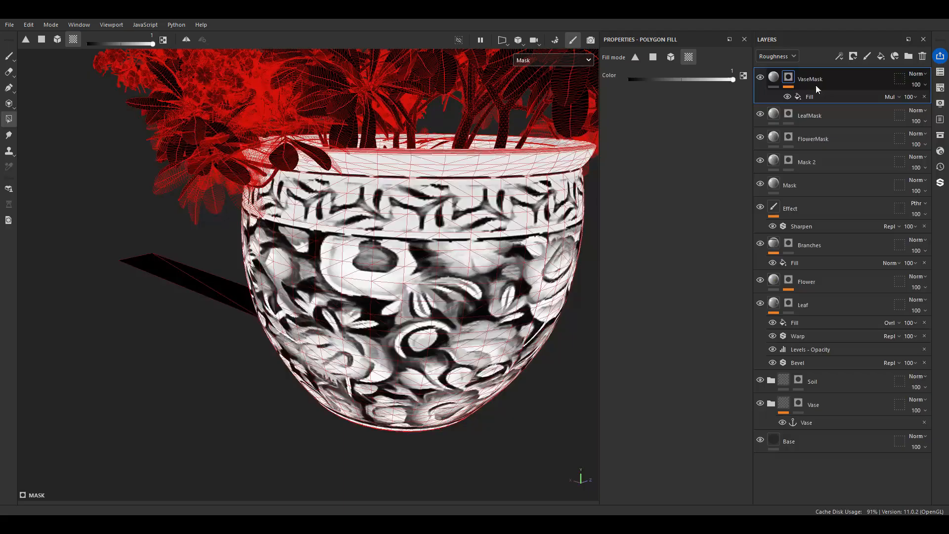
pyautogui.click(786, 97)
pyautogui.scroll(-3, 481, 282)
pyautogui.keyDown('alt'); pyautogui.moveTo(481, 282); pyautogui.dragTo(506, 286); pyautogui.keyUp('alt')
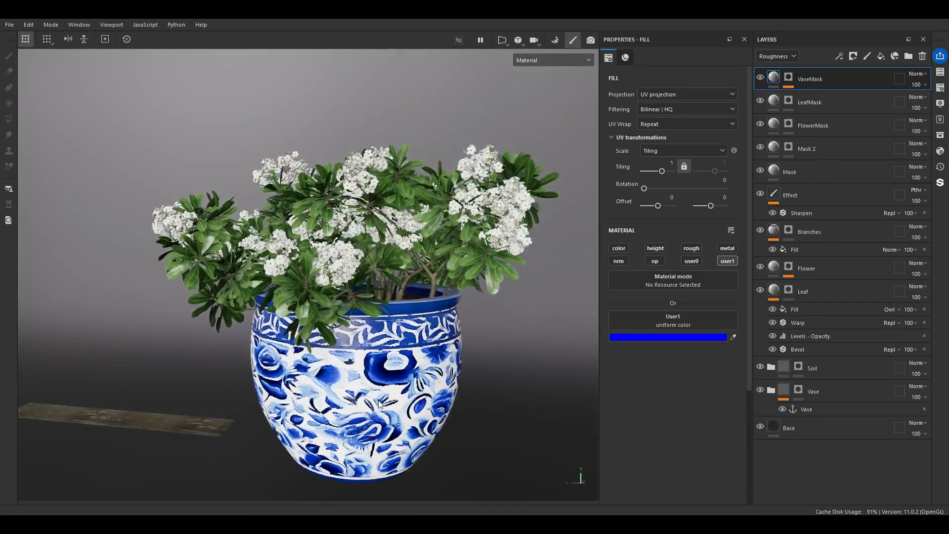
pyautogui.keyDown('alt'); pyautogui.moveTo(379, 404); pyautogui.dragTo(398, 228); pyautogui.keyUp('alt')
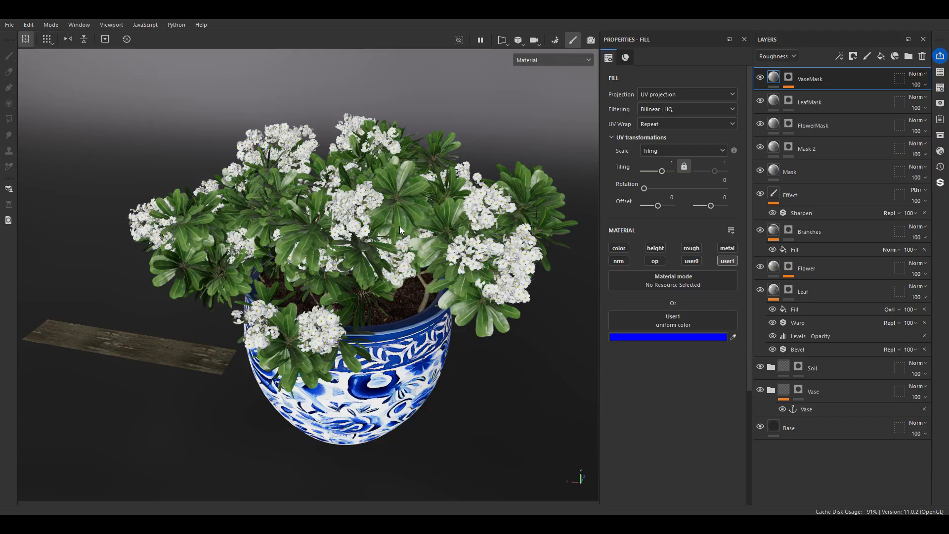
# - Open the texture export's UE5_Template output preset and add an RGB+A output map
pyautogui.click(9, 24)
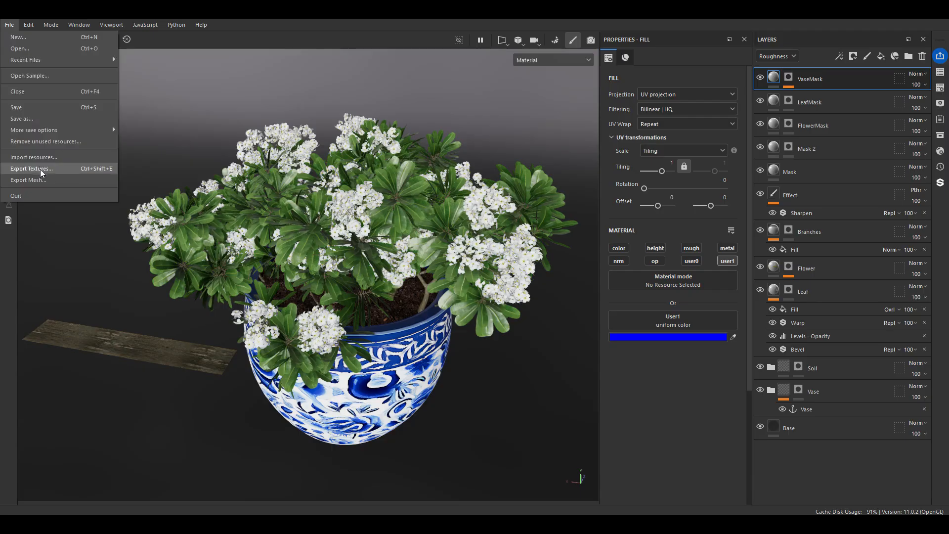
pyautogui.click(74, 168)
pyautogui.click(225, 312)
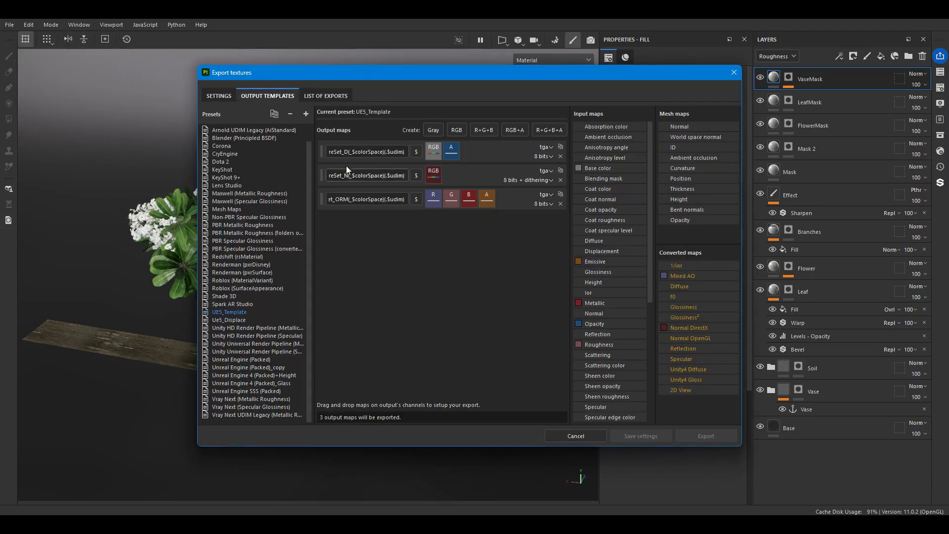
pyautogui.click(509, 130)
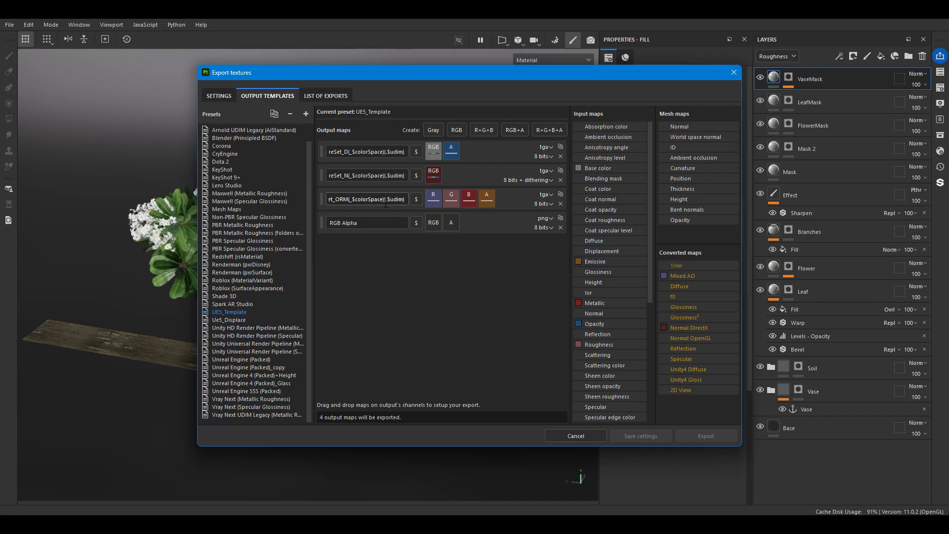
# - Name the new output map by copying the ORM map's name pattern and replacing ORM with Ma
pyautogui.hotkey('ctrl', 'a')
pyautogui.hotkey('ctrl', 'c')
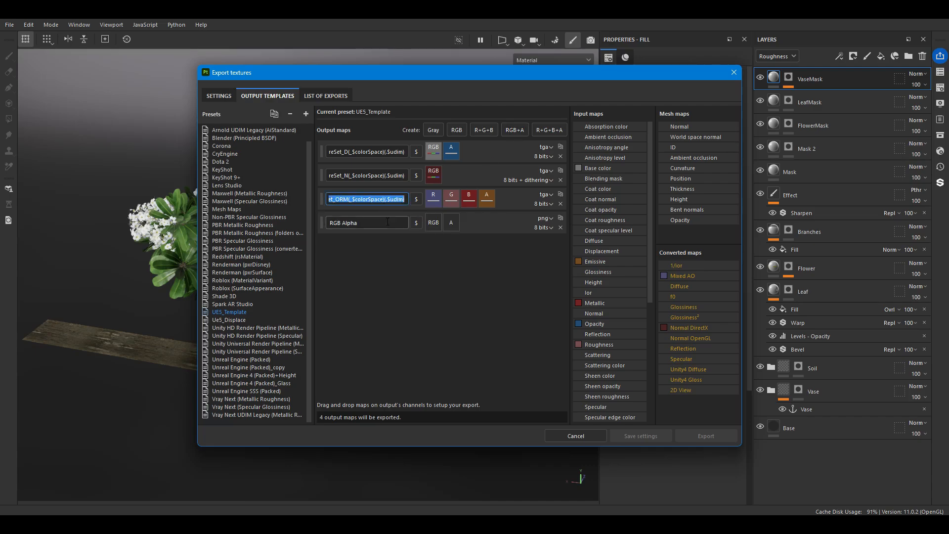
pyautogui.click(388, 221)
pyautogui.hotkey('ctrl', 'a')
pyautogui.hotkey('ctrl', 'v')
pyautogui.press('BackSpace')
pyautogui.press('BackSpace')
pyautogui.press('BackSpace')
pyautogui.write('Ma')
# - Assign User0's gray channel to the Ma map's alpha and User1's RGB channels to its RGB slot
pyautogui.scroll(-6, 606, 369)
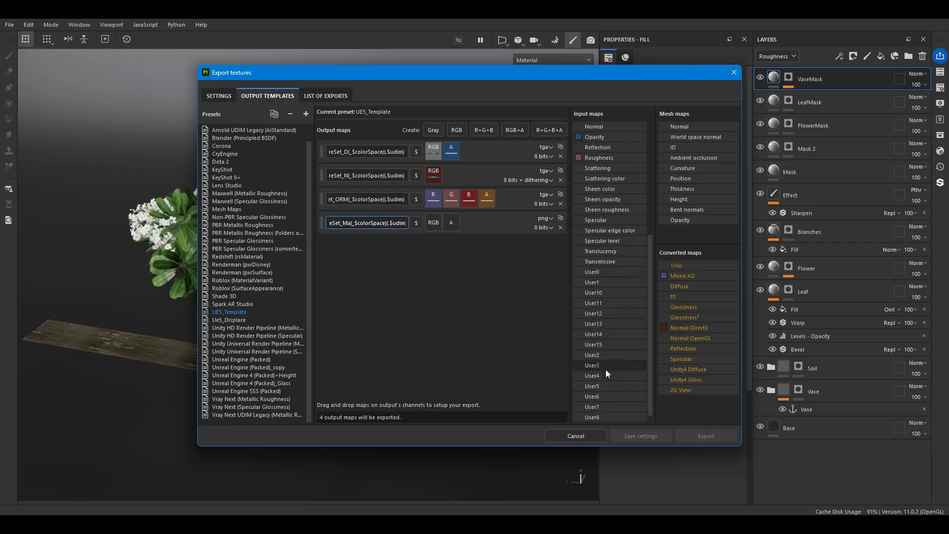
pyautogui.moveTo(593, 261); pyautogui.dragTo(454, 224)
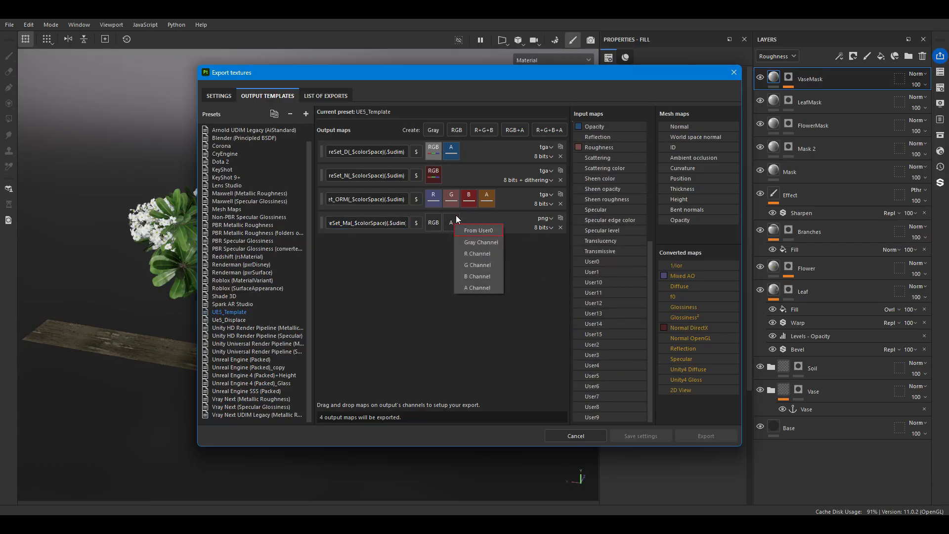
pyautogui.click(474, 242)
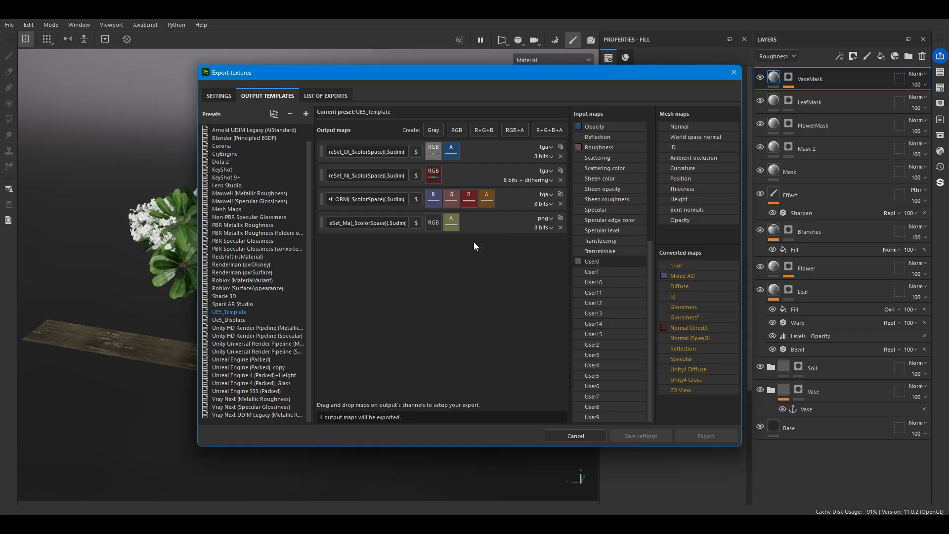
pyautogui.moveTo(588, 272); pyautogui.dragTo(429, 230)
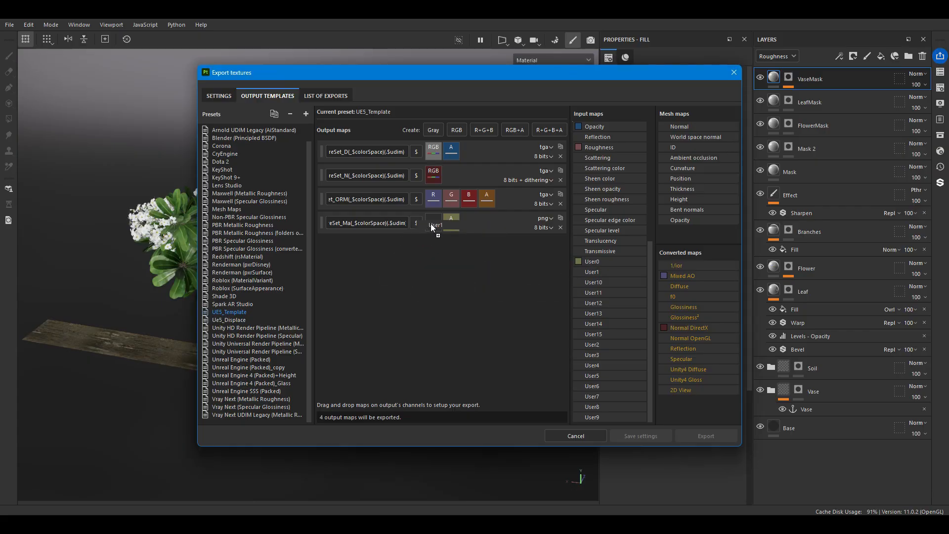
pyautogui.moveTo(431, 227); pyautogui.dragTo(436, 229)
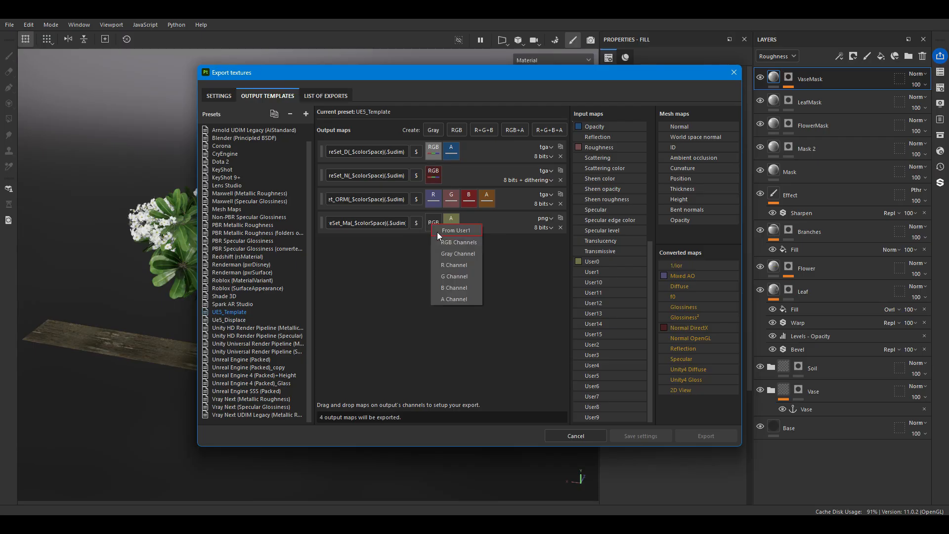
pyautogui.click(448, 246)
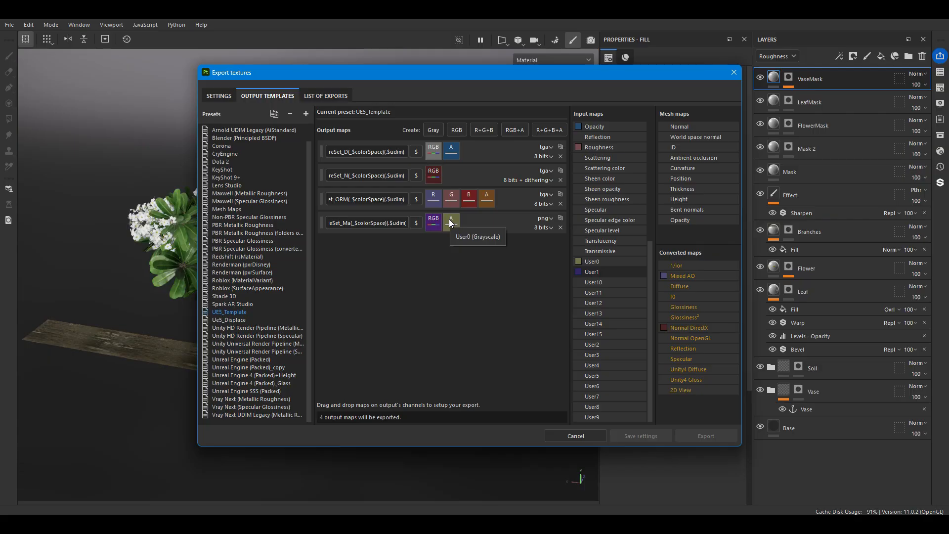
# - Set the Ma map's file format to tga and configure the general export settings
pyautogui.click(545, 218)
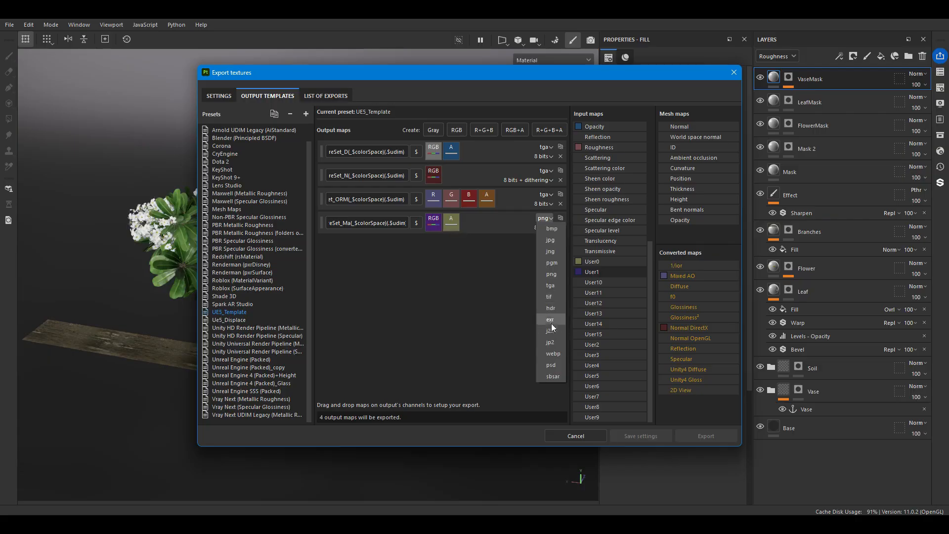
pyautogui.click(550, 285)
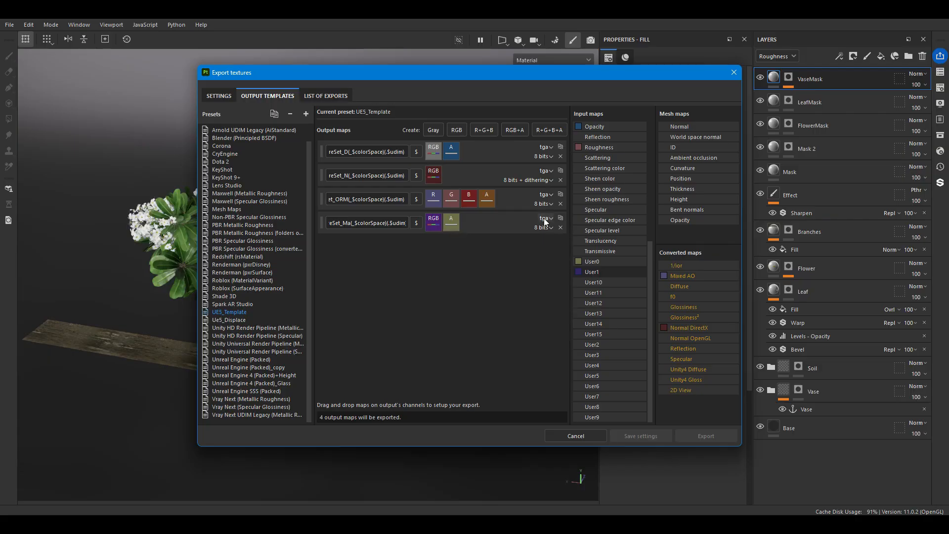
pyautogui.click(220, 96)
pyautogui.click(500, 155)
pyautogui.click(494, 165)
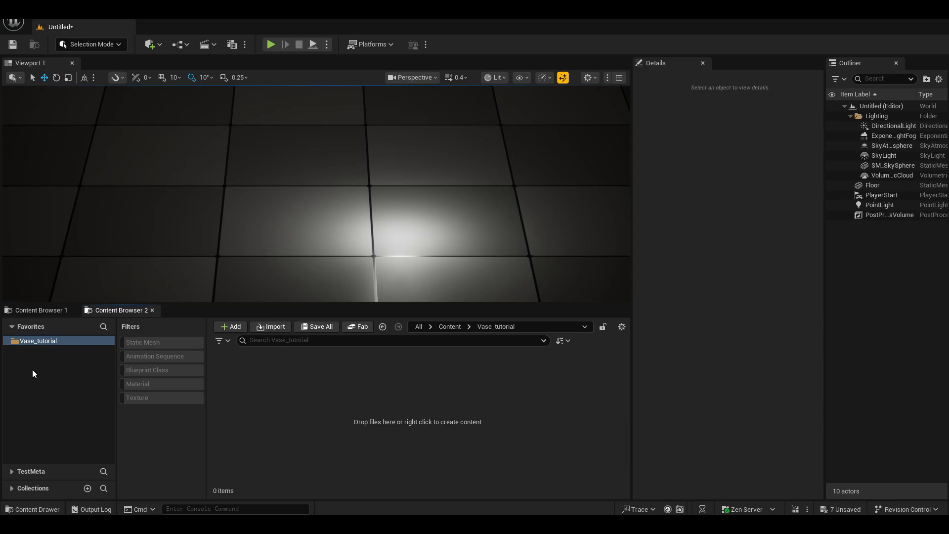
# - Import the Vase_BC, Vase_Ma, Vase_N and Vase_ORME .tga textures into the Vase_tutorial folder
pyautogui.click(262, 328)
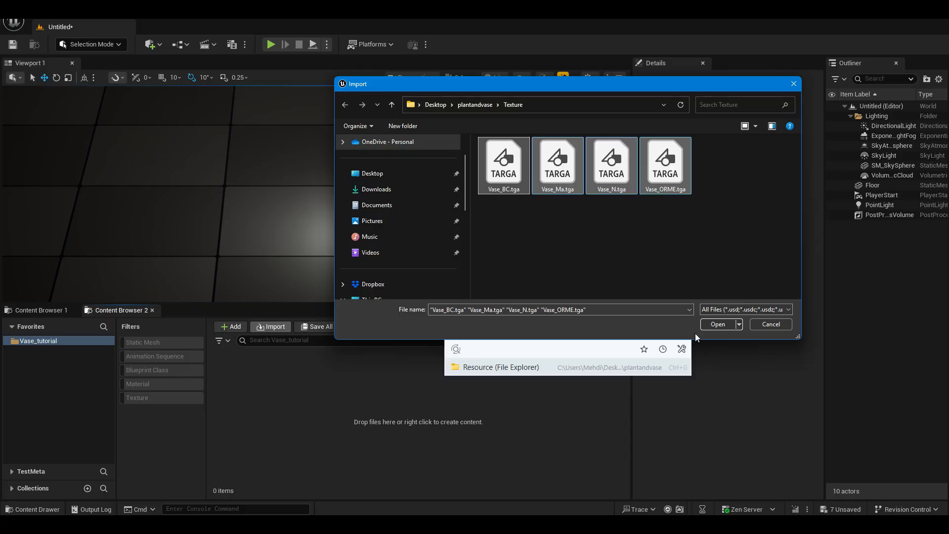
pyautogui.click(718, 324)
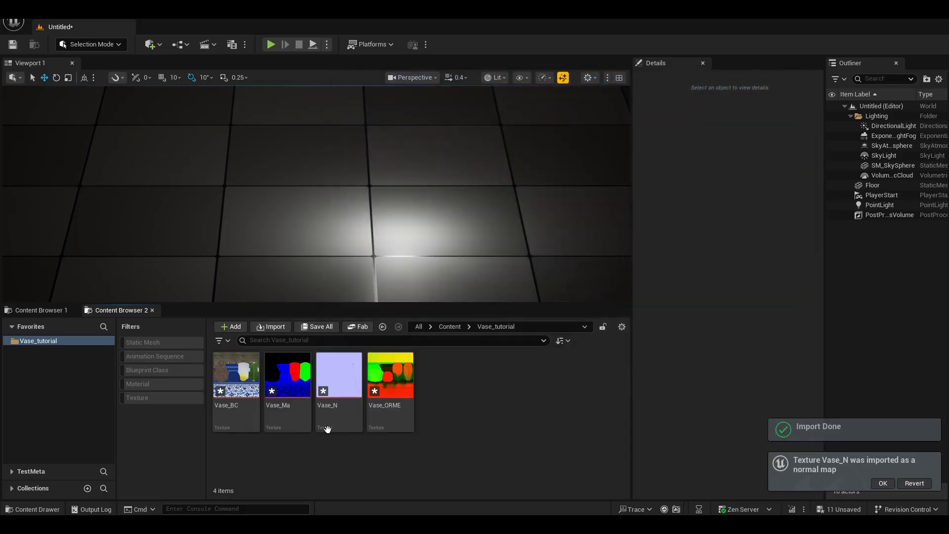
# - Turn off sRGB for the Vase_Ma mask texture and save it
pyautogui.click(288, 375)
pyautogui.click(386, 378)
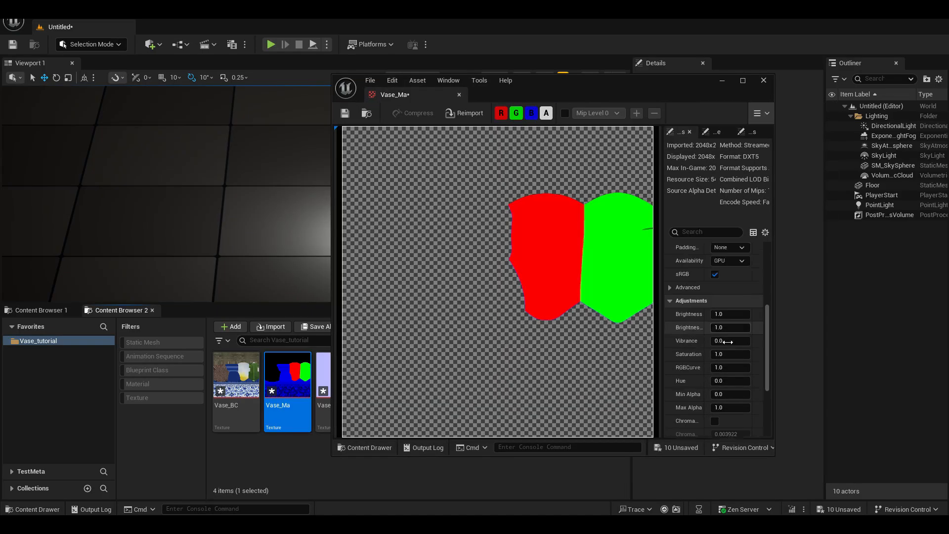
pyautogui.scroll(-1, 728, 340)
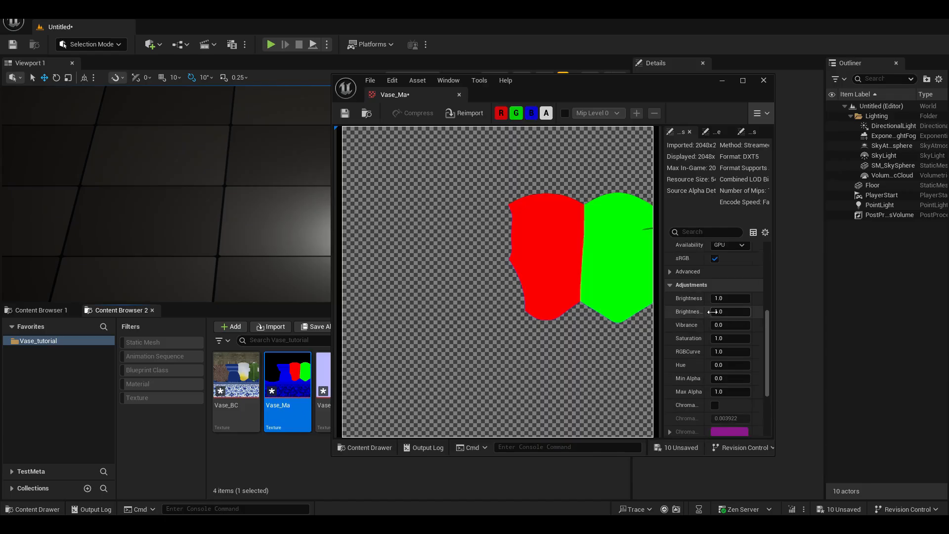
pyautogui.hotkey('ctrl', 's')
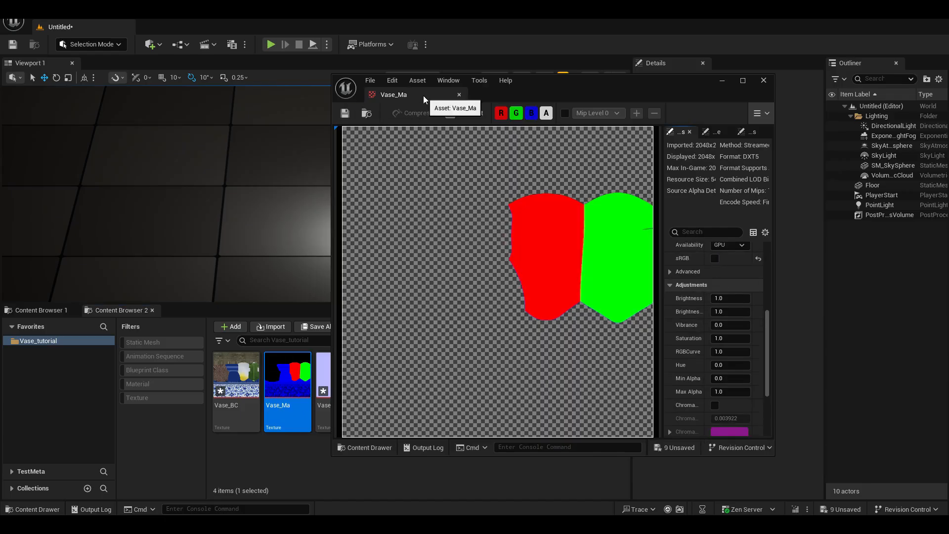
pyautogui.middleClick(423, 95)
# - Save all remaining unsaved textures in the Vase_tutorial folder
pyautogui.click(230, 348)
pyautogui.click(326, 327)
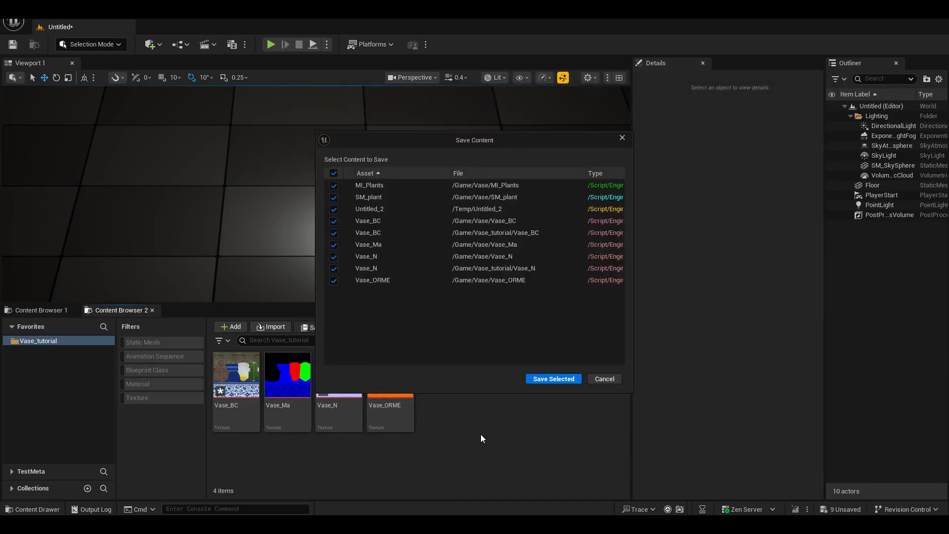
pyautogui.press('Return')
# - Import SM_plant.fbx into the Vase_tutorial folder with Import Materials and Import Textures turned off
pyautogui.click(273, 327)
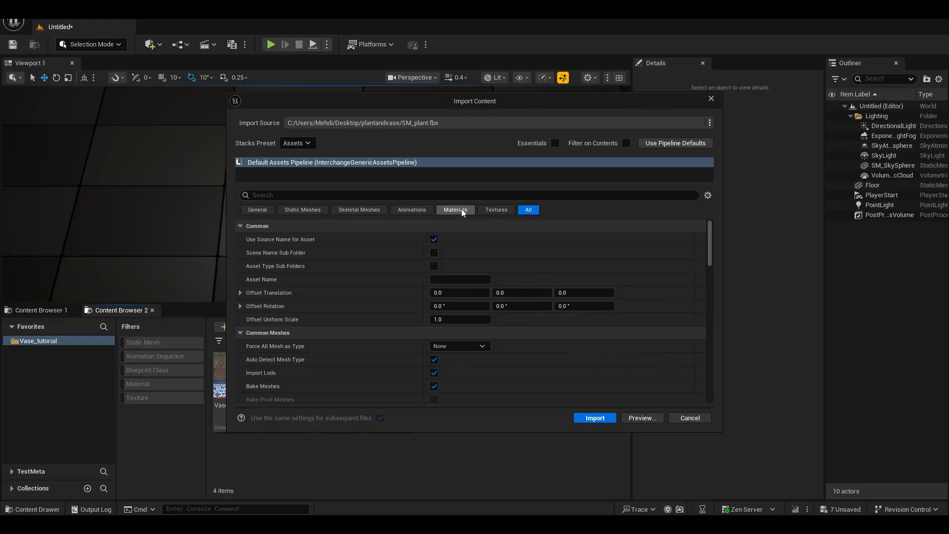
pyautogui.click(461, 209)
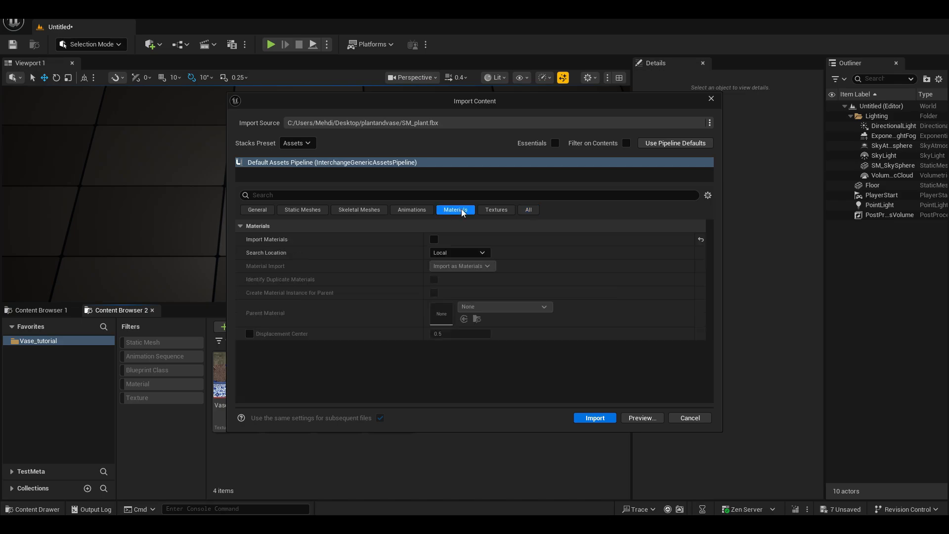
pyautogui.click(437, 240)
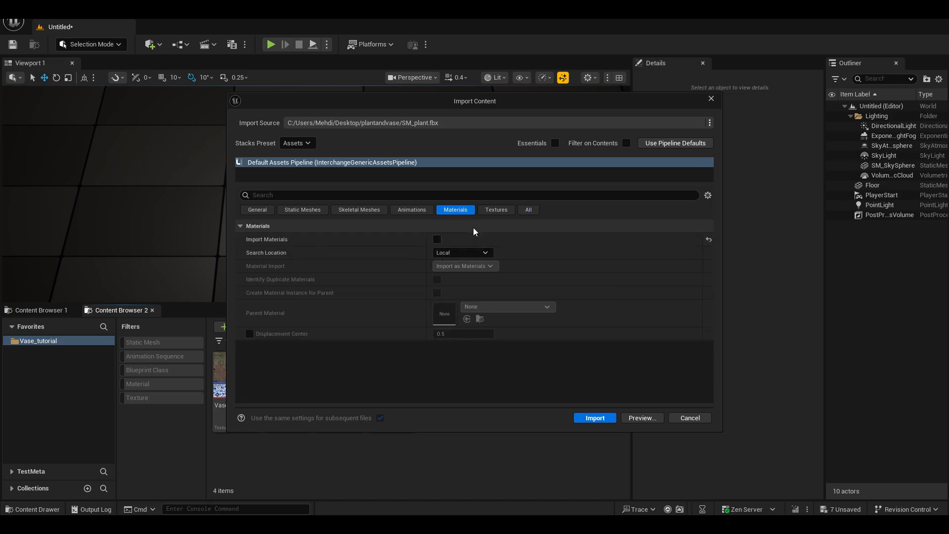
pyautogui.click(489, 212)
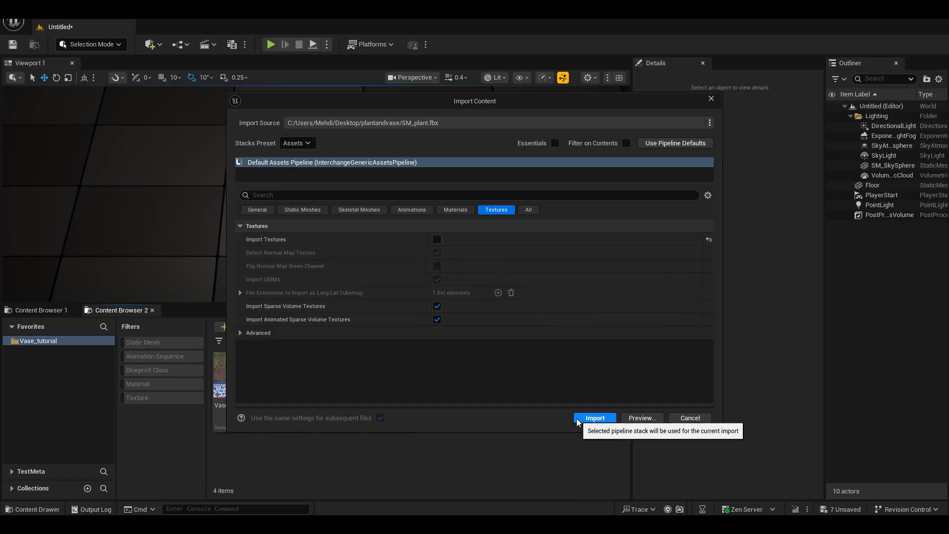
pyautogui.click(594, 417)
# - Place the SM_plant mesh on the level floor beside the bright light spot
pyautogui.moveTo(236, 376); pyautogui.dragTo(369, 212)
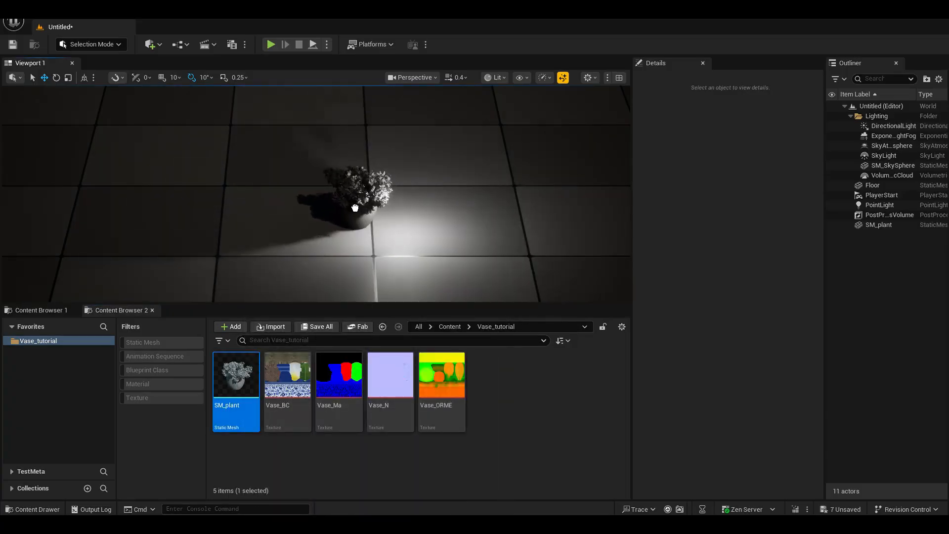
pyautogui.press('f')
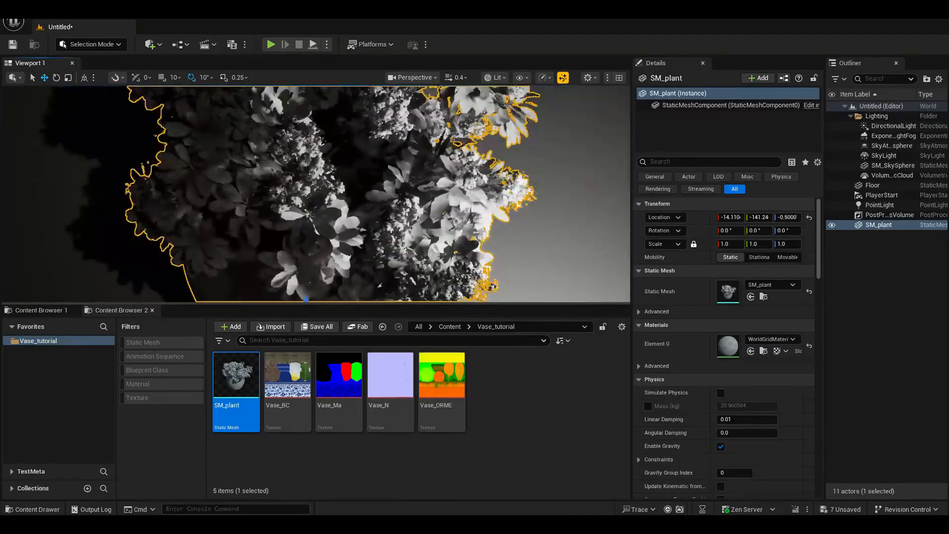
# - Create a new material named MM_mastertut in the Vase_tutorial folder
pyautogui.click(493, 395)
pyautogui.rightClick(493, 390)
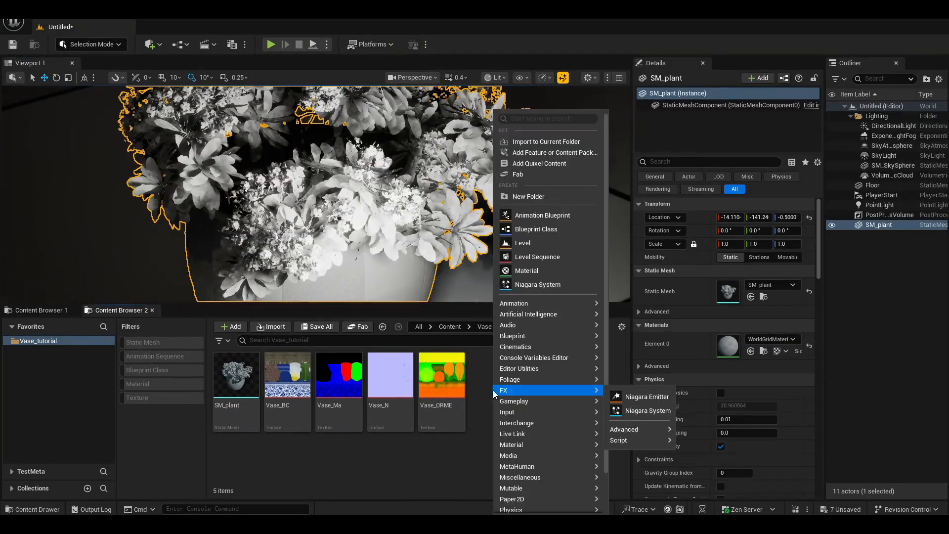
pyautogui.click(518, 273)
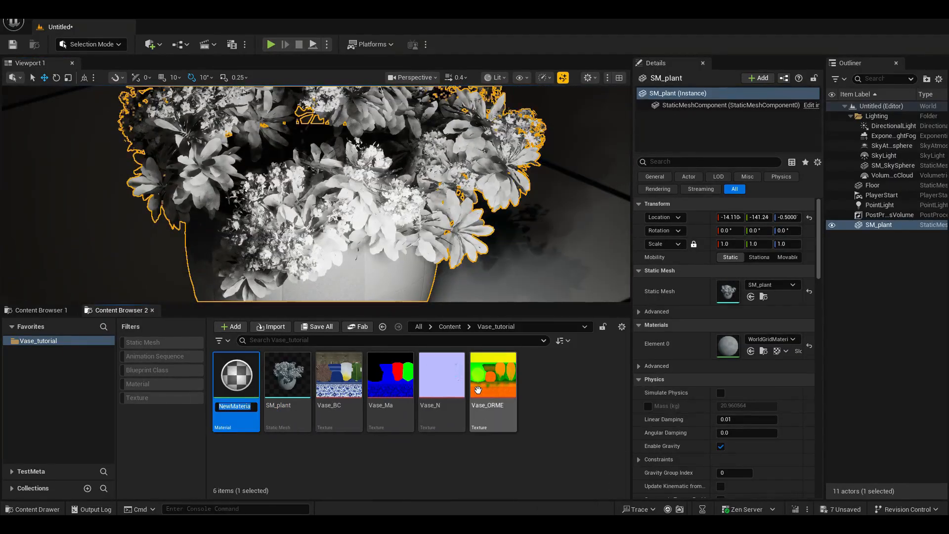
pyautogui.write('MM_mastertut')
pyautogui.press('Return')
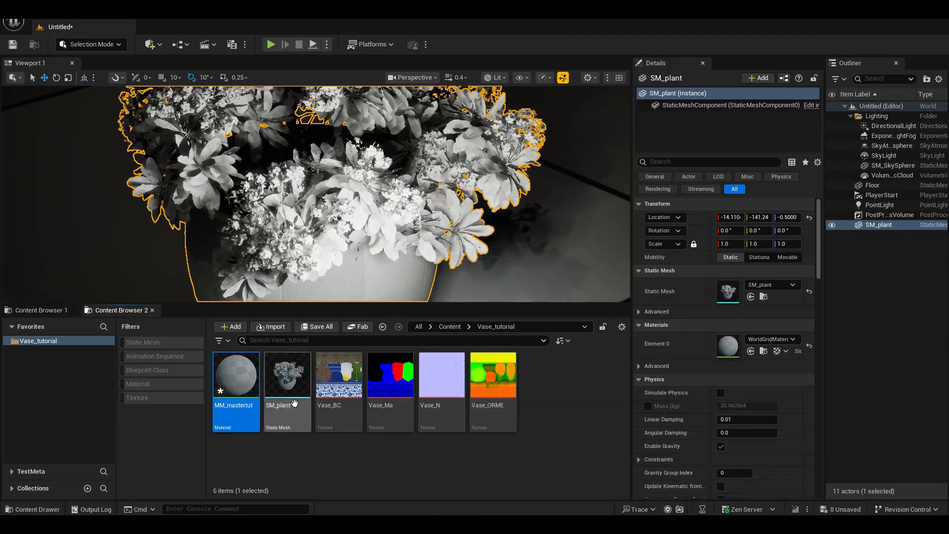
# - Create a material instance of MM_mastertut and name it MI_vasetut
pyautogui.rightClick(236, 380)
pyautogui.click(301, 135)
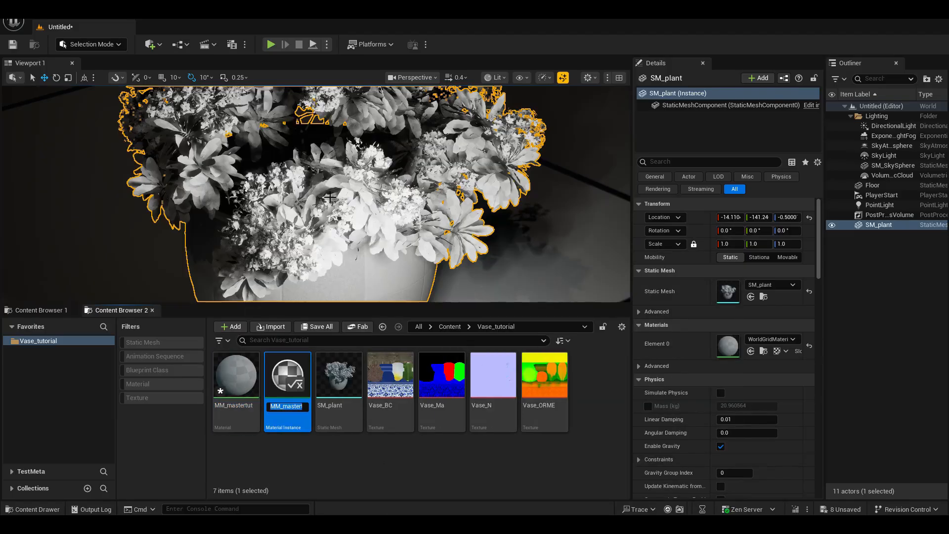
pyautogui.write('MI_vasetut')
pyautogui.press('Return')
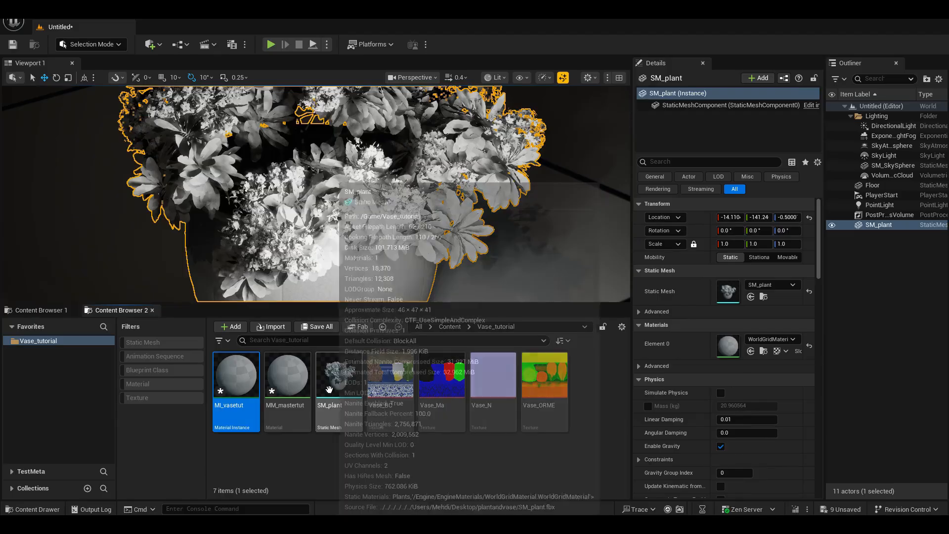
# - Open the SM_plant static mesh and assign MI_vasetut to its Element 0 material slot
pyautogui.click(334, 392)
pyautogui.doubleClick(339, 375)
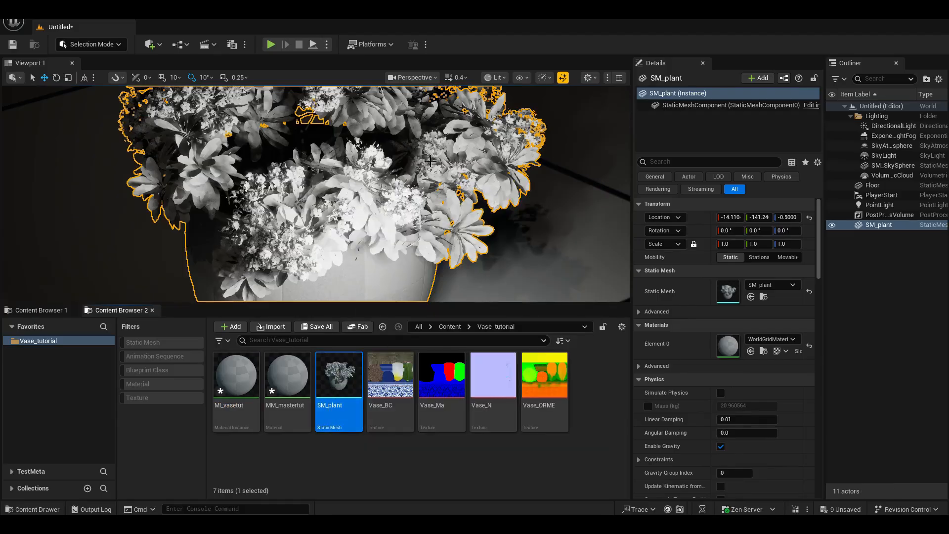
pyautogui.moveTo(232, 395); pyautogui.dragTo(696, 211)
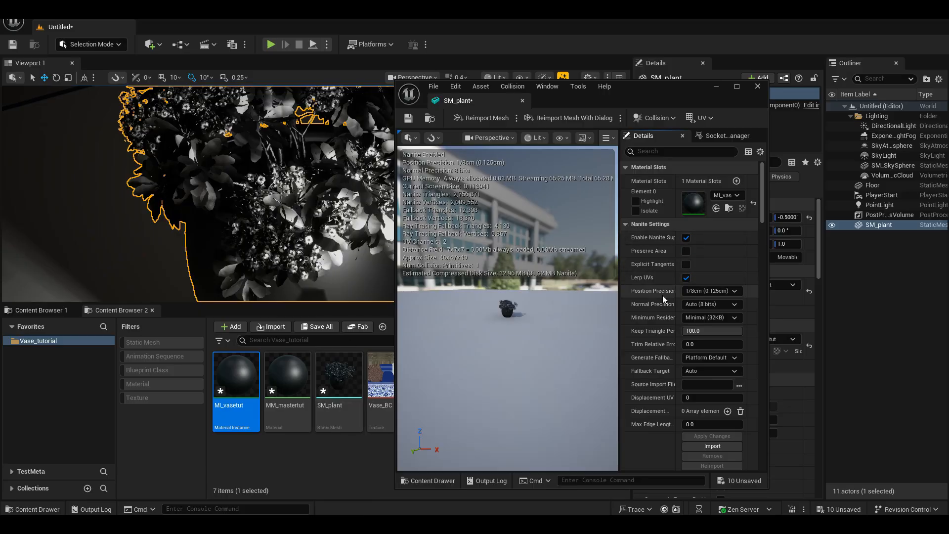
# - Set SM_plant's Nanite position precision to 1/4cm (0.25cm), apply the changes and close the mesh
pyautogui.click(697, 291)
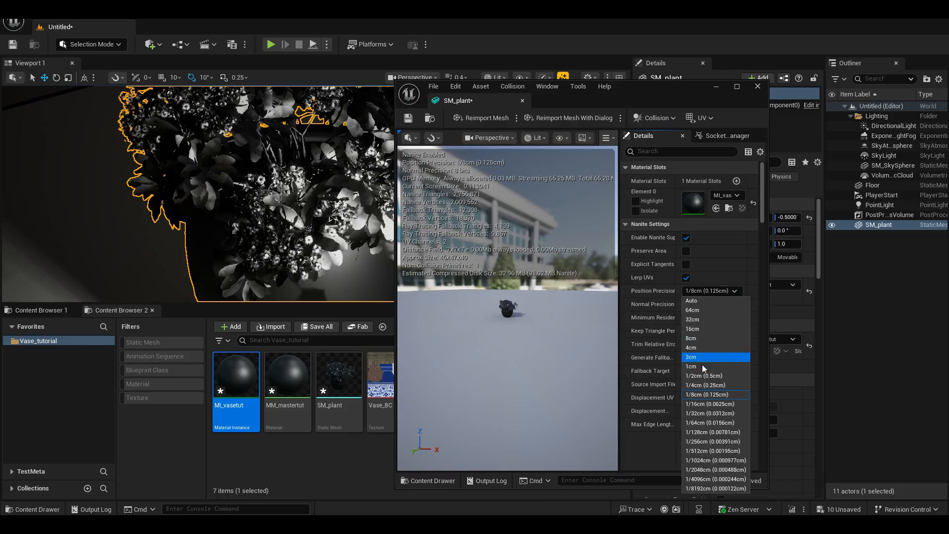
pyautogui.click(704, 385)
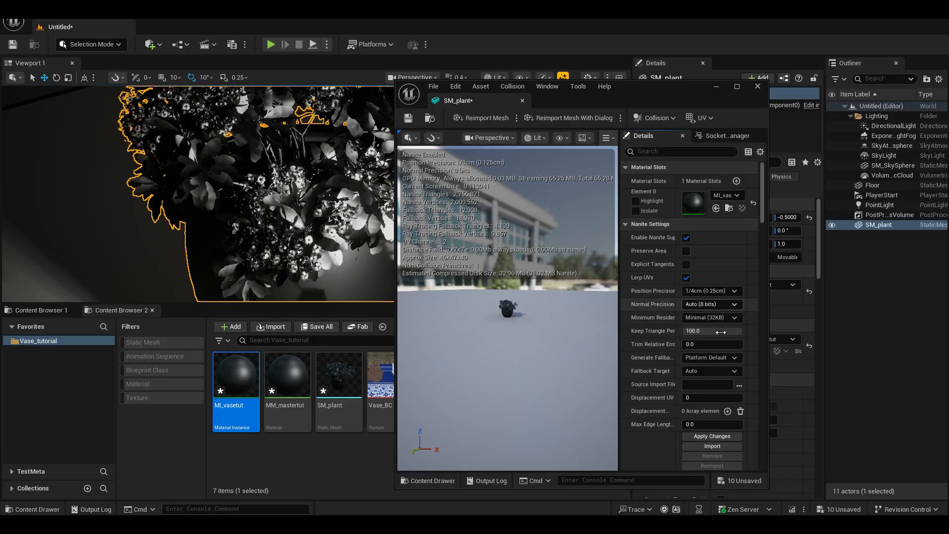
pyautogui.click(699, 438)
pyautogui.click(522, 101)
# - Open MM_mastertut and set its blend mode to Masked, its shading model to Subsurface, and Two Sided on
pyautogui.click(284, 393)
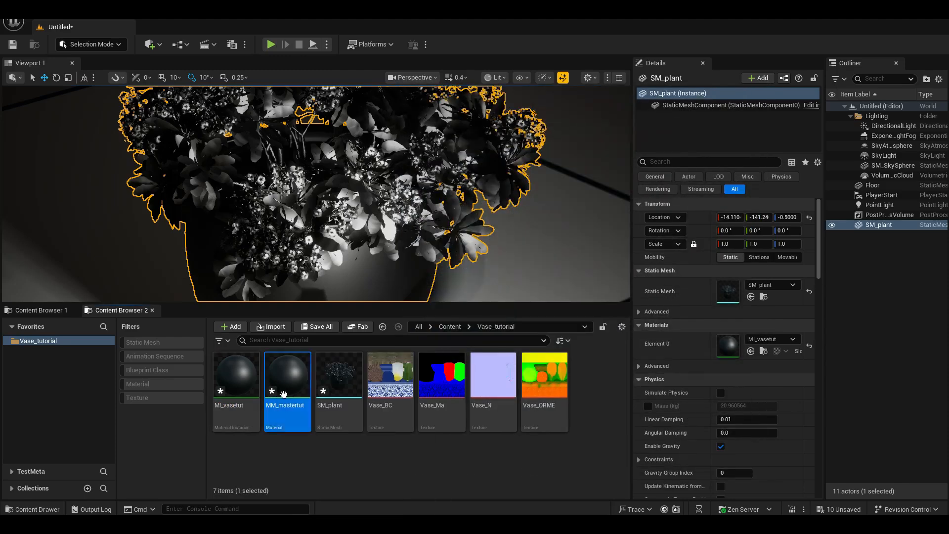
pyautogui.doubleClick(284, 393)
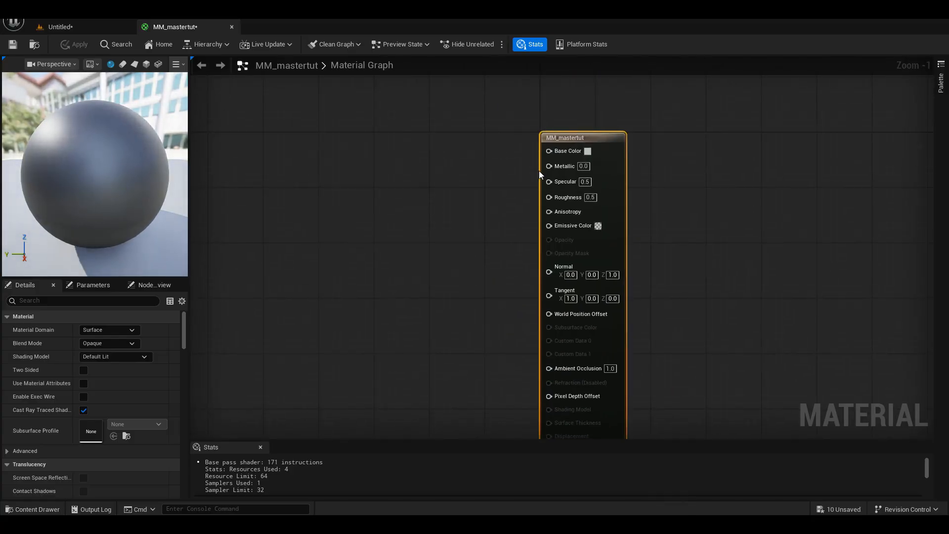
pyautogui.click(108, 345)
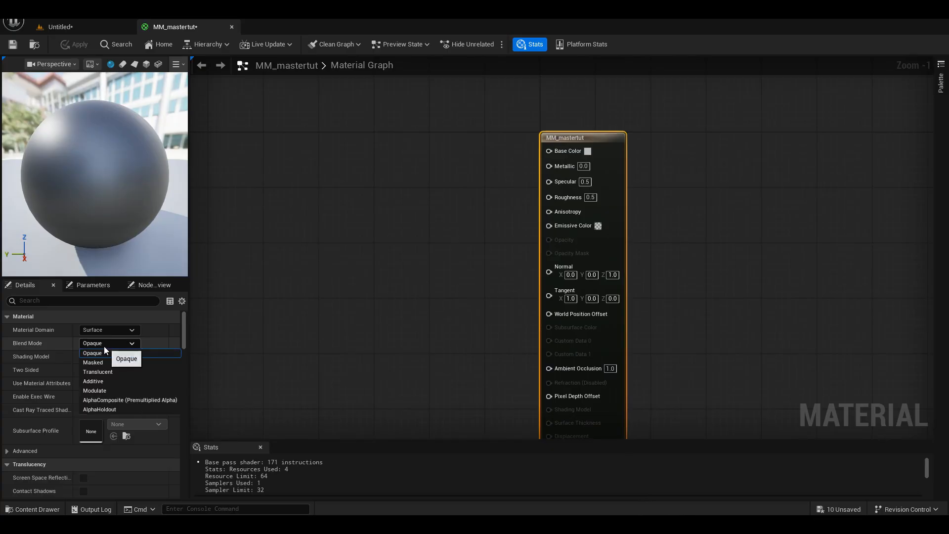
pyautogui.click(109, 362)
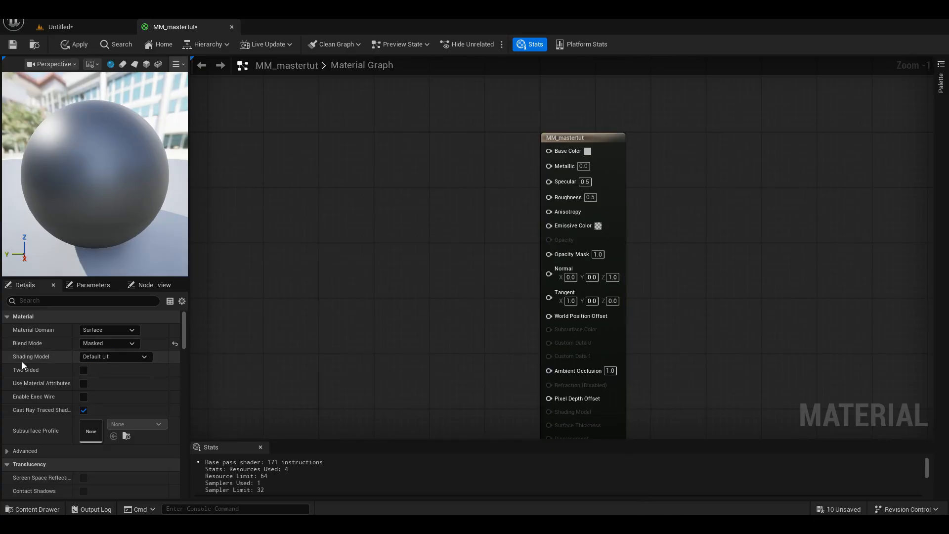
pyautogui.click(97, 356)
pyautogui.click(99, 384)
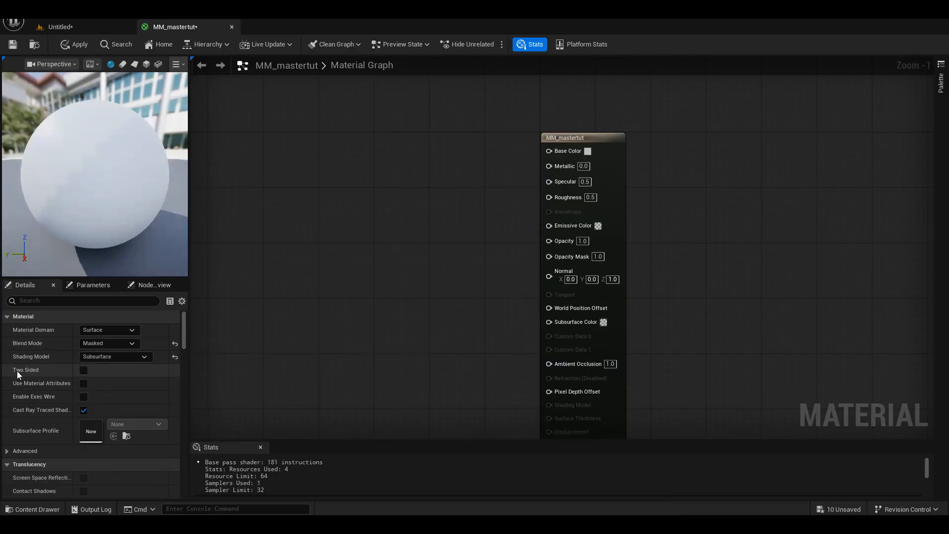
pyautogui.click(83, 372)
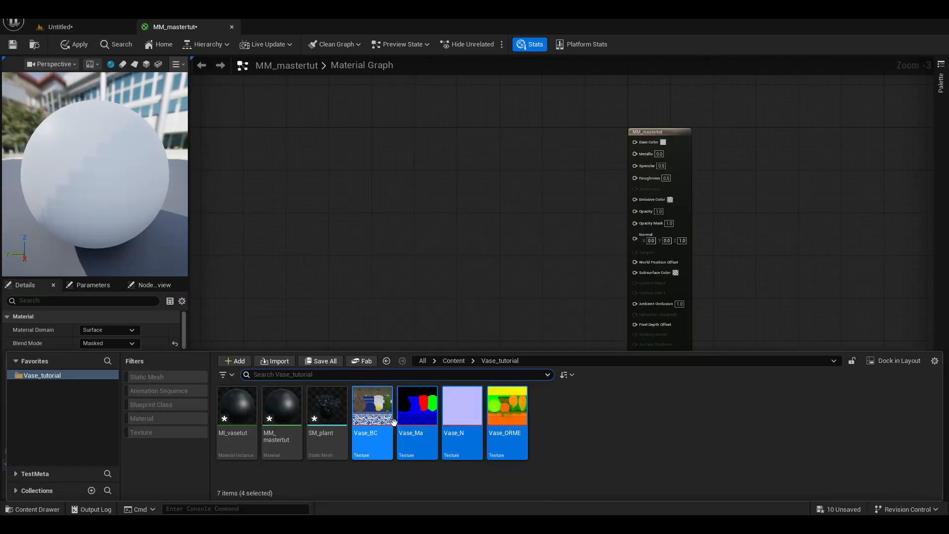
# - Add the four vase textures to the material graph and connect the Vase_BC sample's RGB output to Base Color
pyautogui.moveTo(363, 419); pyautogui.dragTo(355, 133)
pyautogui.click(420, 320)
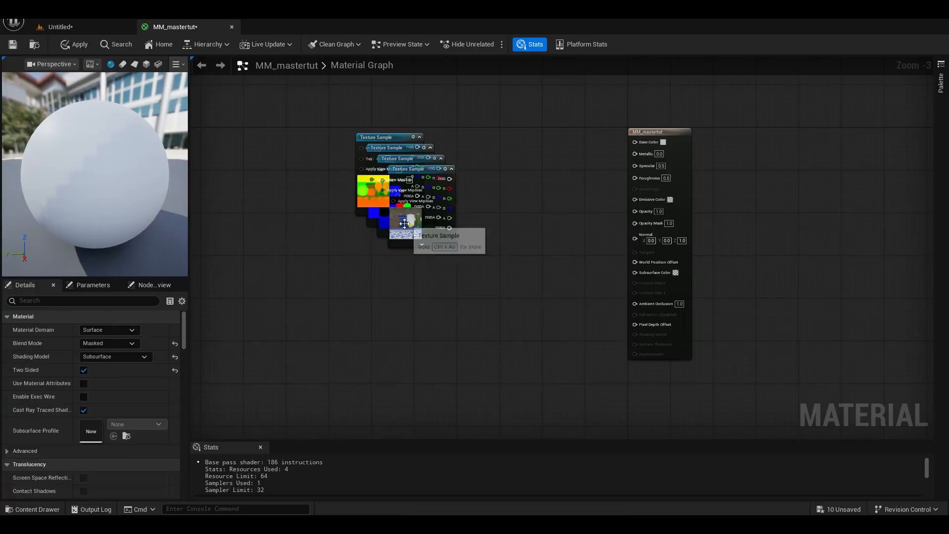
pyautogui.moveTo(402, 221); pyautogui.dragTo(449, 173)
pyautogui.moveTo(498, 130); pyautogui.dragTo(634, 142)
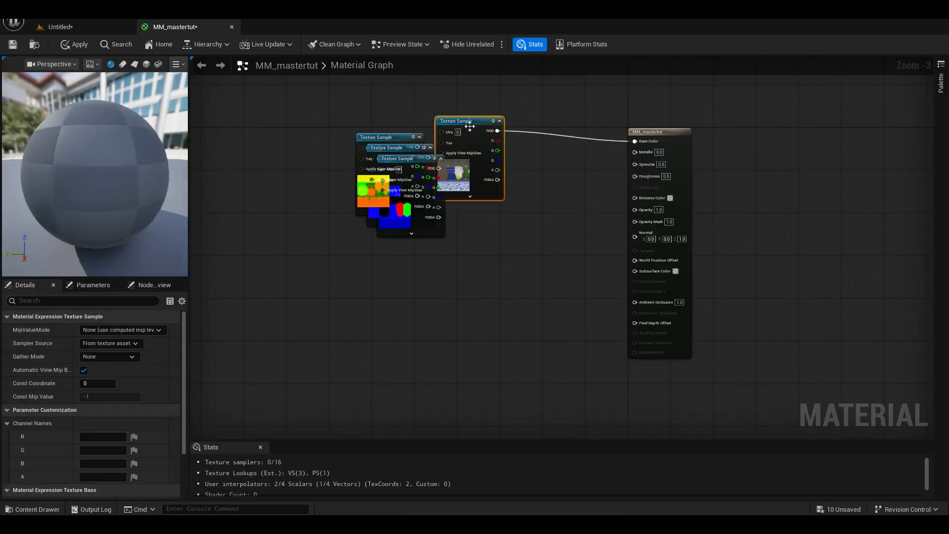
# - Connect Vase_ORME's red, green and blue outputs to Ambient Occlusion, Roughness and Metallic, and Vase_N's RGB output to Normal
pyautogui.moveTo(464, 121); pyautogui.dragTo(459, 132)
pyautogui.moveTo(392, 141); pyautogui.dragTo(635, 301)
pyautogui.moveTo(497, 252); pyautogui.dragTo(636, 177)
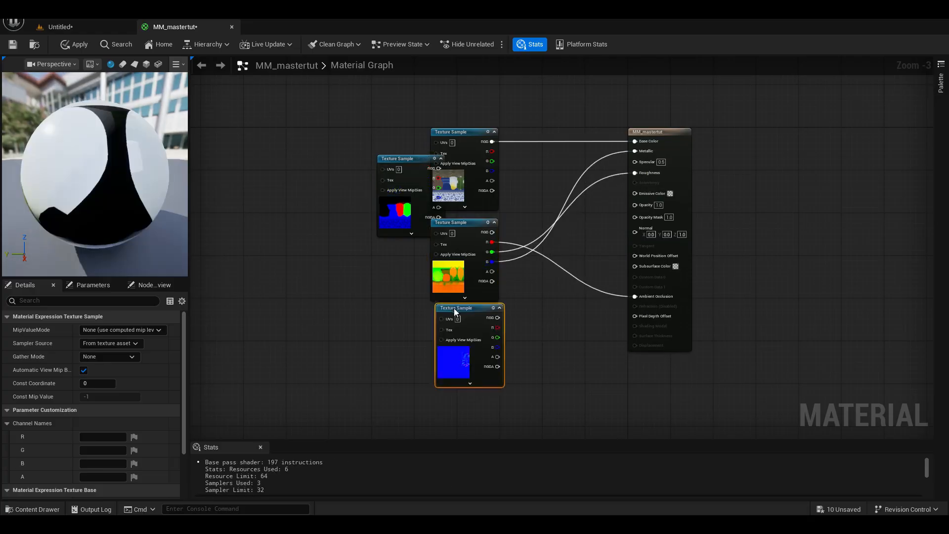
pyautogui.moveTo(455, 310); pyautogui.dragTo(637, 235)
pyautogui.moveTo(636, 235); pyautogui.dragTo(635, 234)
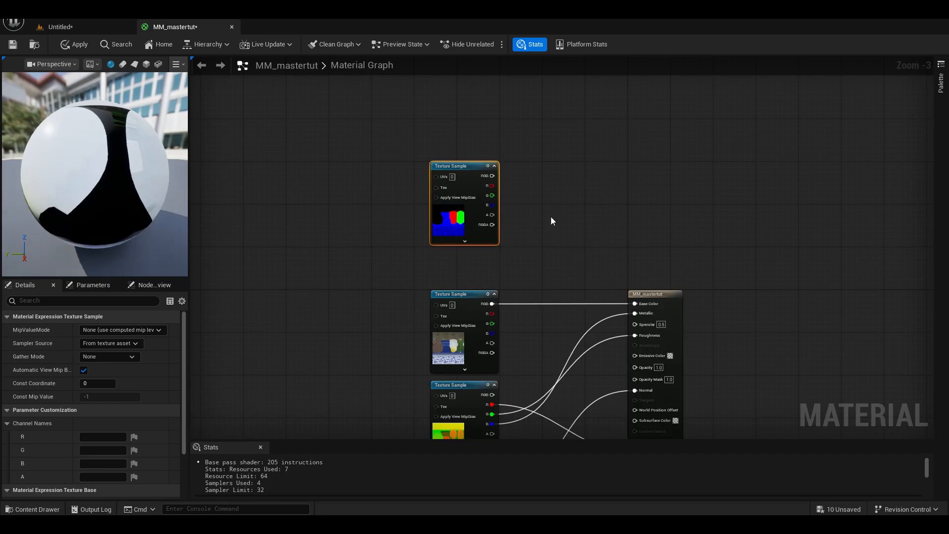
# - Move the MM_mastertut output node farther away from the texture samples
pyautogui.scroll(-1, 533, 215)
pyautogui.moveTo(497, 151); pyautogui.dragTo(482, 232, button='right')
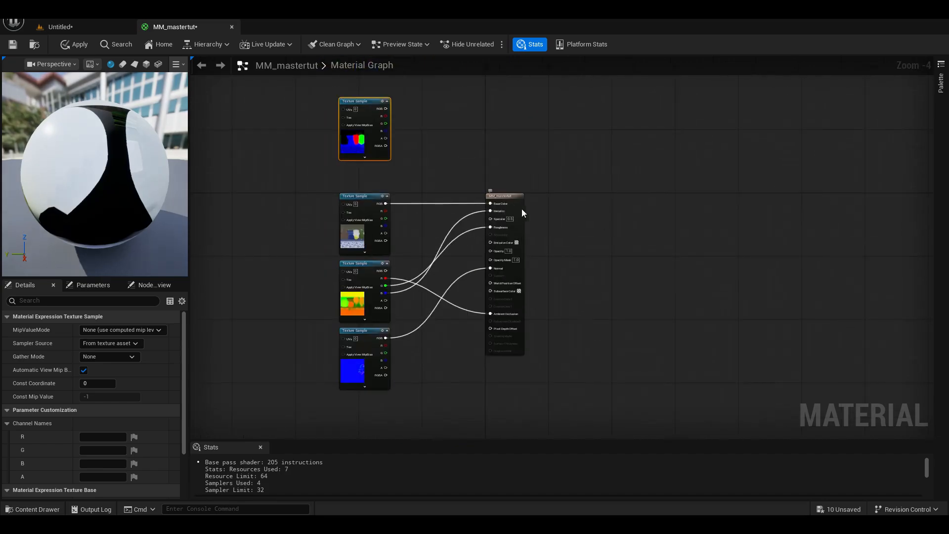
pyautogui.moveTo(517, 210); pyautogui.dragTo(635, 215)
pyautogui.moveTo(485, 296)
pyautogui.mouseDown(button='right')
pyautogui.moveTo(446, 382)
pyautogui.moveTo(499, 297)
pyautogui.mouseUp(button='right')
# - Convert the connected texture samples to parameters Basecolor, ORM and Normal in group 00_Input, with sort priority 1 for Basecolor and 3 for Normal
pyautogui.moveTo(491, 363); pyautogui.dragTo(381, 169)
pyautogui.rightClick(403, 188)
pyautogui.click(424, 242)
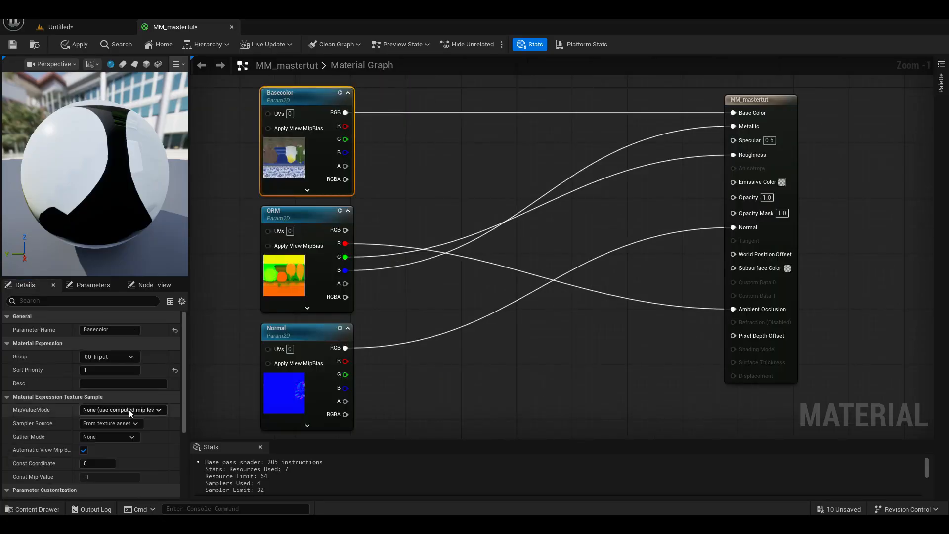
pyautogui.click(274, 214)
pyautogui.click(282, 383)
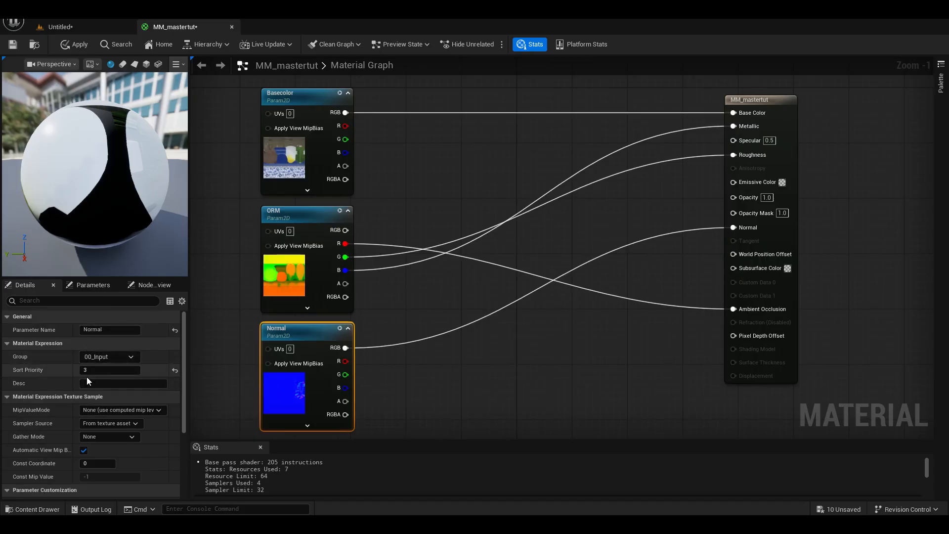
pyautogui.click(88, 285)
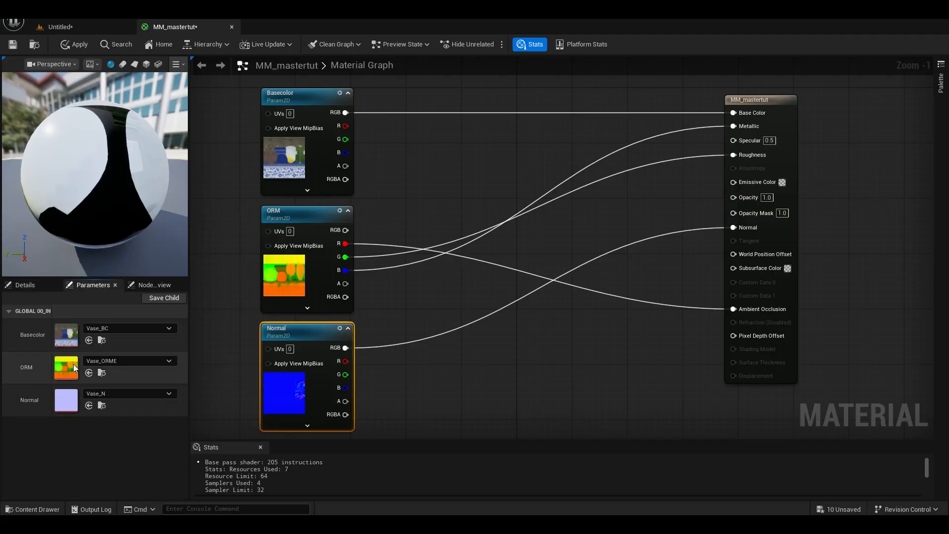
# - Add a Power node and connect the Basecolor sample's alpha output to its Base input
pyautogui.click(481, 161)
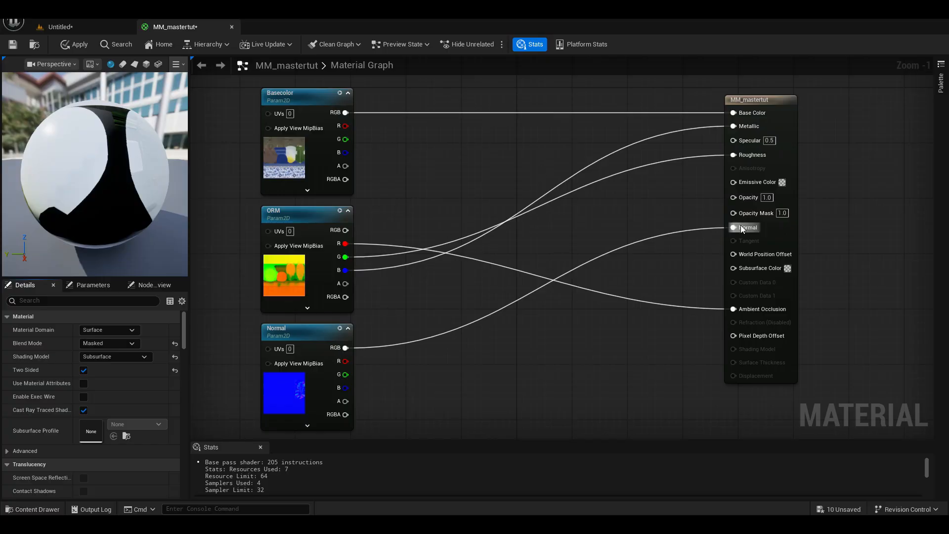
pyautogui.moveTo(345, 165); pyautogui.dragTo(421, 167)
pyautogui.moveTo(421, 166); pyautogui.dragTo(404, 184)
pyautogui.rightClick(436, 180)
pyautogui.write('power')
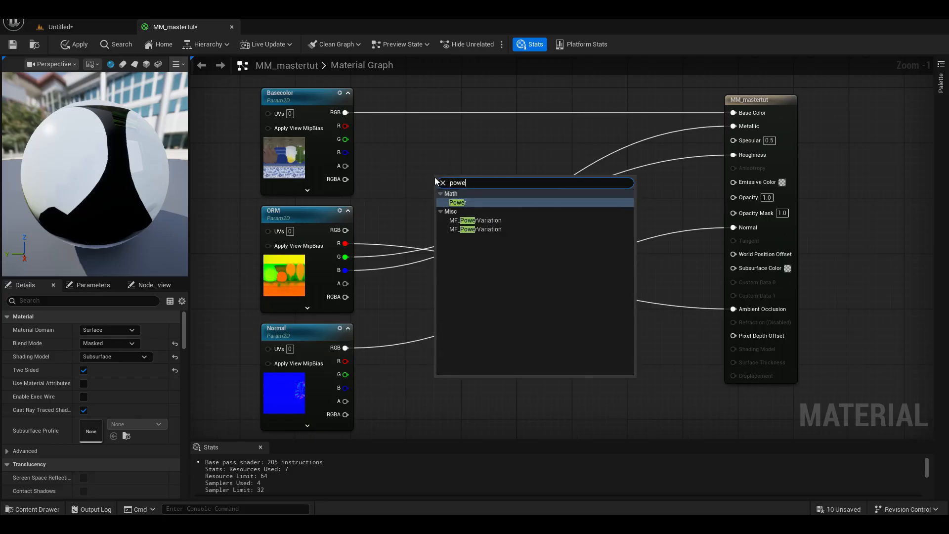
pyautogui.press('Return')
pyautogui.moveTo(346, 166); pyautogui.dragTo(441, 191)
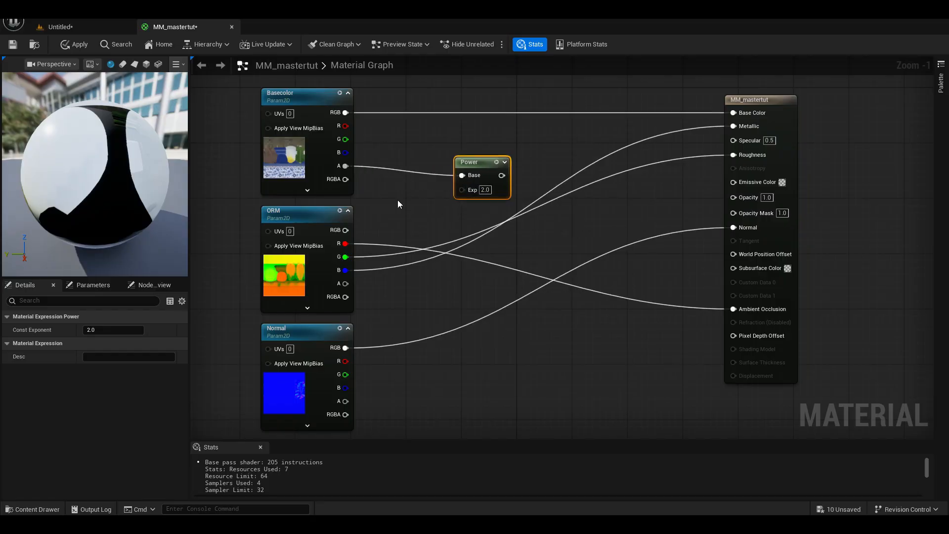
# - Drive the Power exponent with a scalar parameter Opacity Mask Contrast, default 1, and connect the Power output to Opacity Mask
pyautogui.hotkey('ctrl', 'v')
pyautogui.click(447, 223)
pyautogui.write('1')
pyautogui.moveTo(473, 223); pyautogui.dragTo(734, 212)
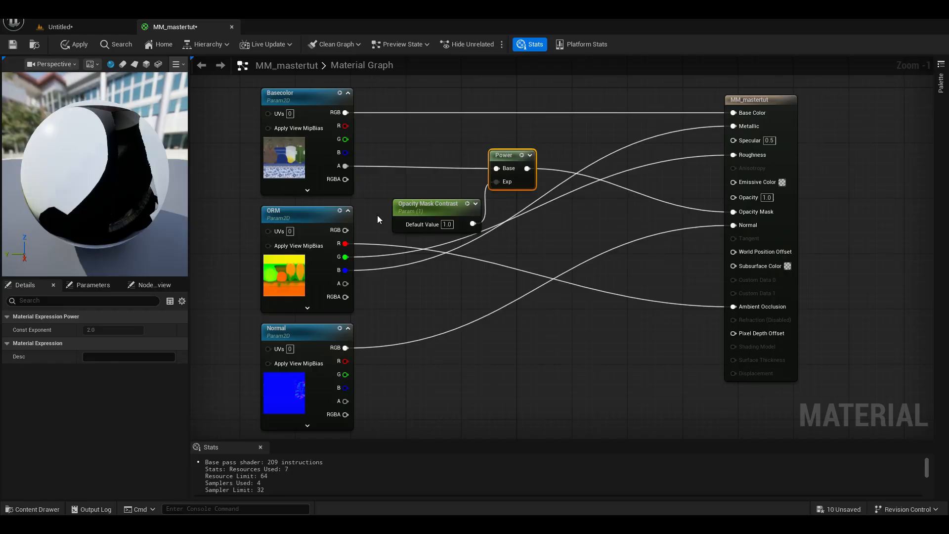
pyautogui.moveTo(756, 99); pyautogui.dragTo(818, 99)
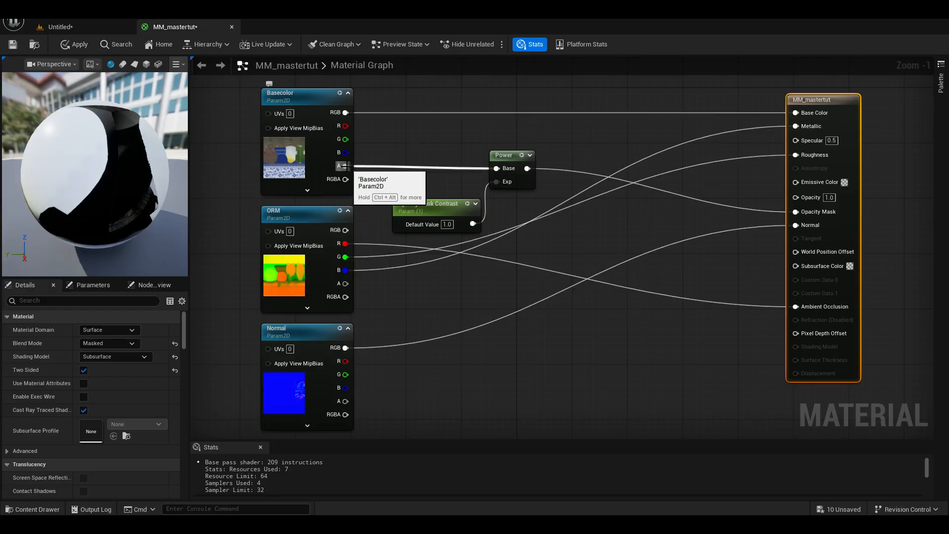
# - Add a Multiply node with Basecolor's alpha output connected to its A input
pyautogui.moveTo(344, 166); pyautogui.dragTo(565, 227)
pyautogui.press('m')
pyautogui.moveTo(578, 231); pyautogui.dragTo(610, 216)
# - Add a scalar parameter named Translucent Shift with a default value of 1 near the Multiply node
pyautogui.press('s')
pyautogui.click(521, 248)
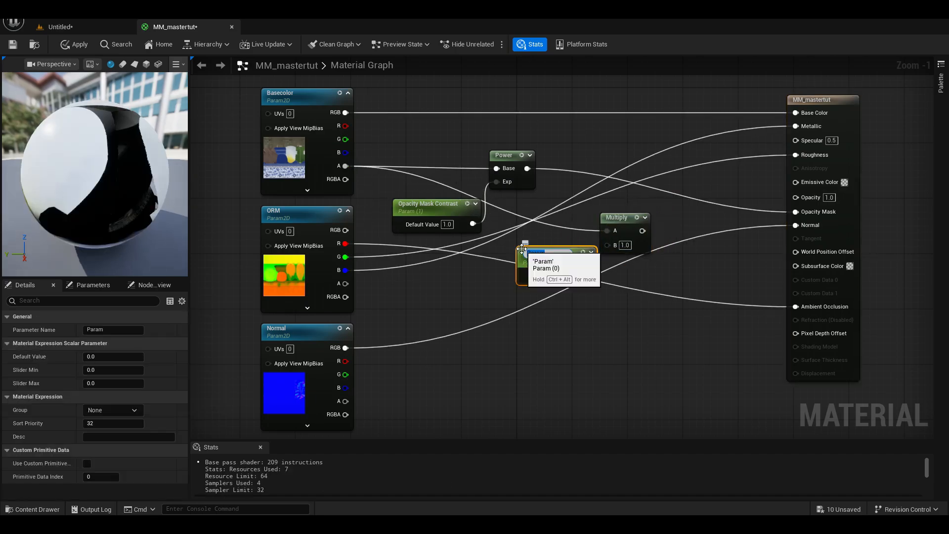
pyautogui.write('Translucent Shift')
pyautogui.press('Return')
pyautogui.click(539, 280)
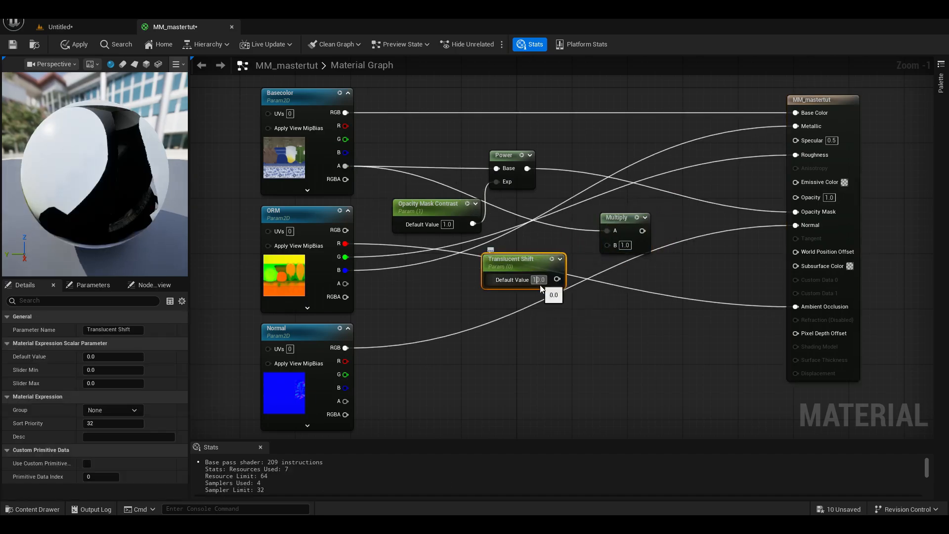
pyautogui.write('1')
pyautogui.press('Return')
# - Connect Translucent Shift to Multiply's B input and Multiply's output to Opacity, aligning both nodes beside the Power nodes
pyautogui.click(575, 311)
pyautogui.moveTo(554, 279); pyautogui.dragTo(795, 198)
pyautogui.moveTo(608, 216); pyautogui.dragTo(588, 155)
pyautogui.moveTo(507, 265); pyautogui.dragTo(521, 209)
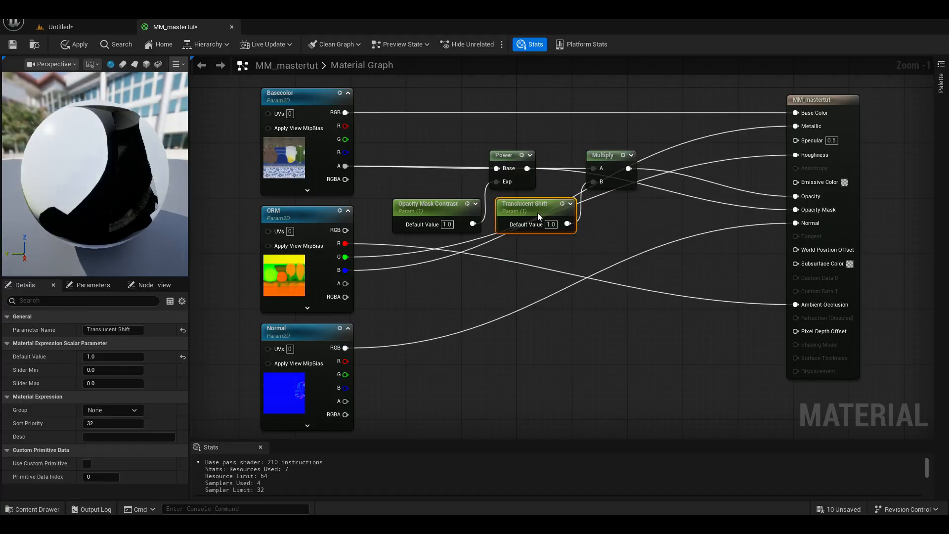
# - Group both scalar parameters under 01_parameters, with slider max 50 and sort priority 2 for Opacity Mask Contrast, and add the Vase_Ma texture sample
pyautogui.click(92, 286)
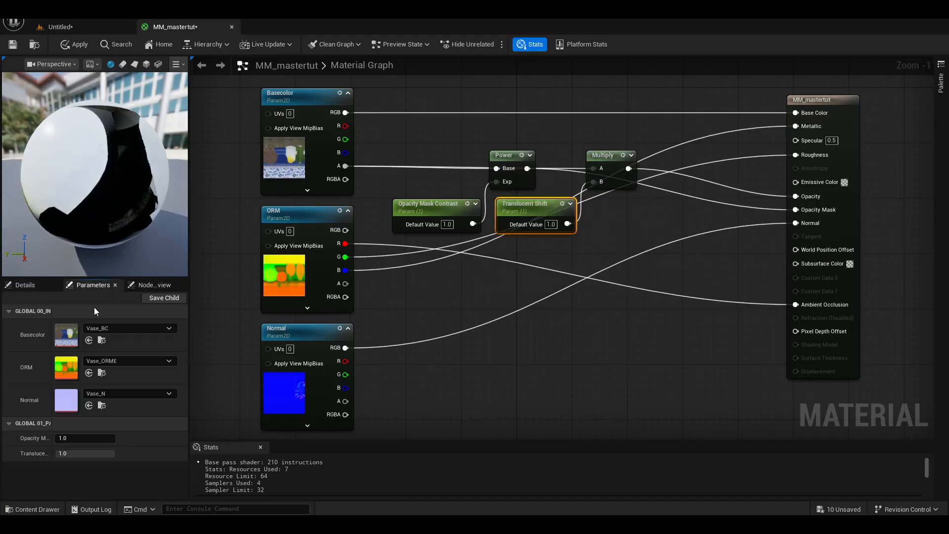
pyautogui.moveTo(435, 204); pyautogui.dragTo(441, 204)
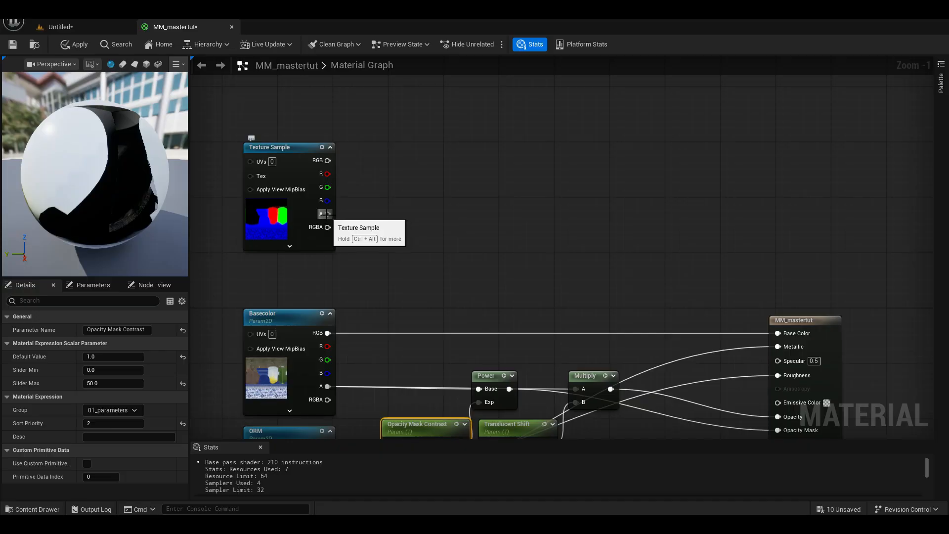
# - Add a Lerp node with the mask texture sample's alpha output in Alpha and Basecolor's RGB output in B
pyautogui.scroll(-3, 457, 245)
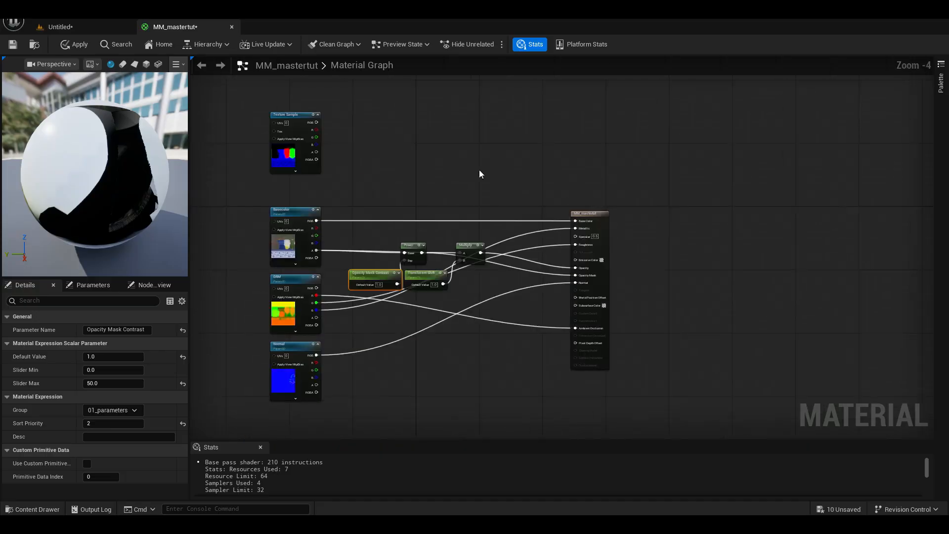
pyautogui.scroll(3, 555, 294)
pyautogui.scroll(-2, 517, 275)
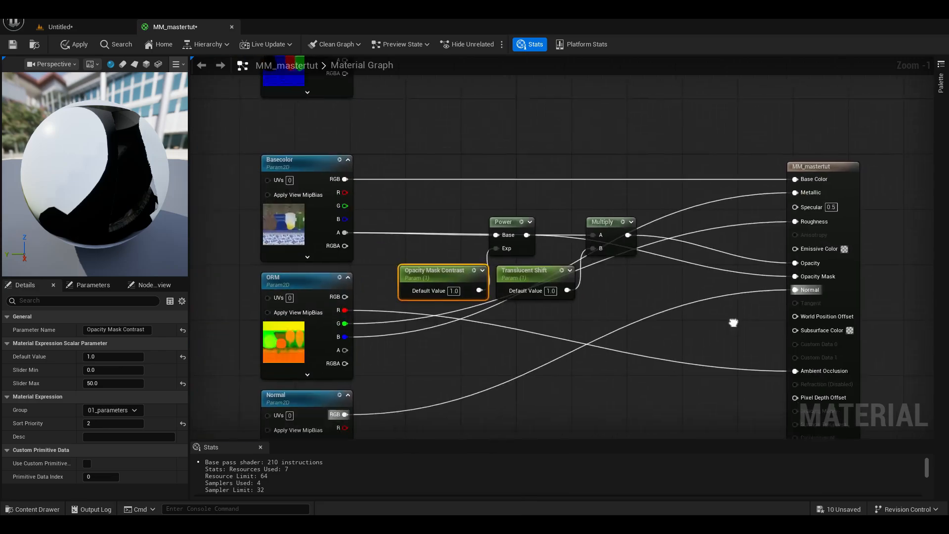
pyautogui.scroll(2, 396, 202)
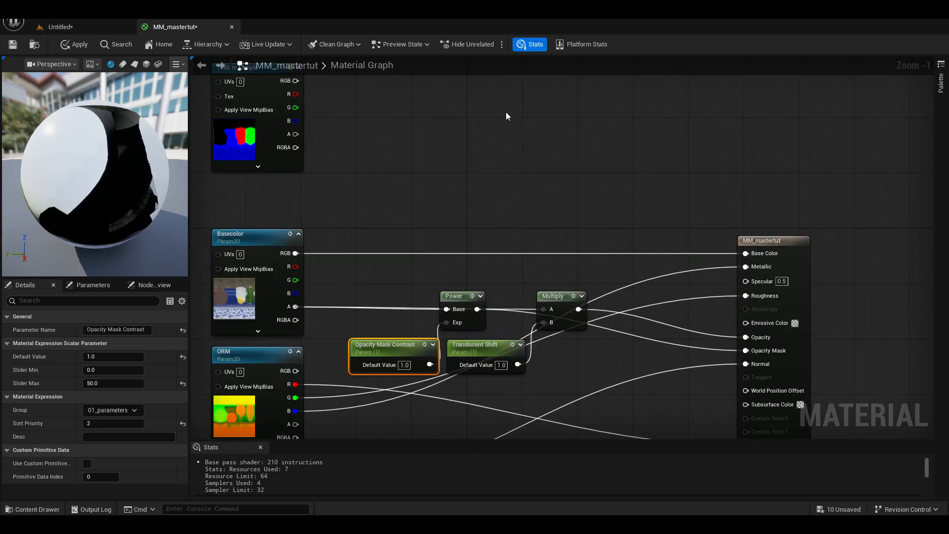
pyautogui.click(503, 154)
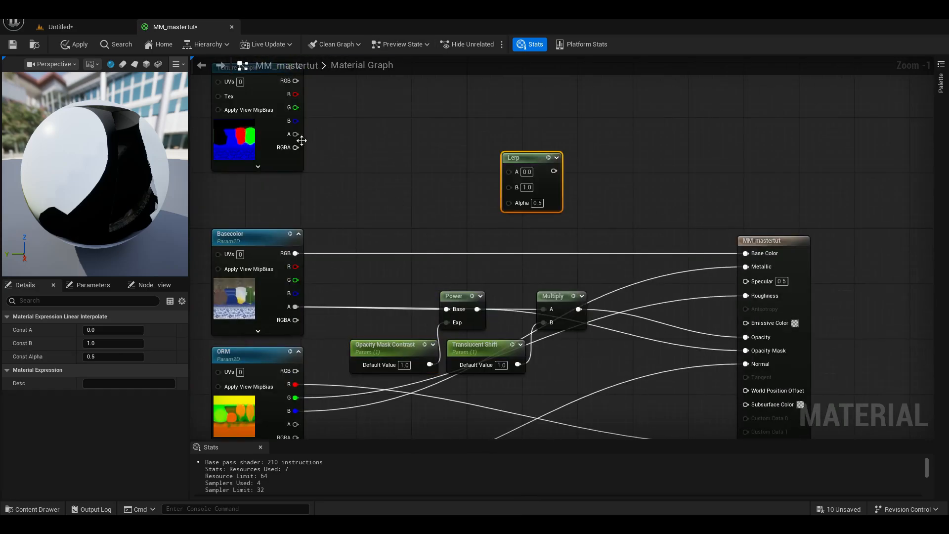
pyautogui.moveTo(292, 134); pyautogui.dragTo(509, 202)
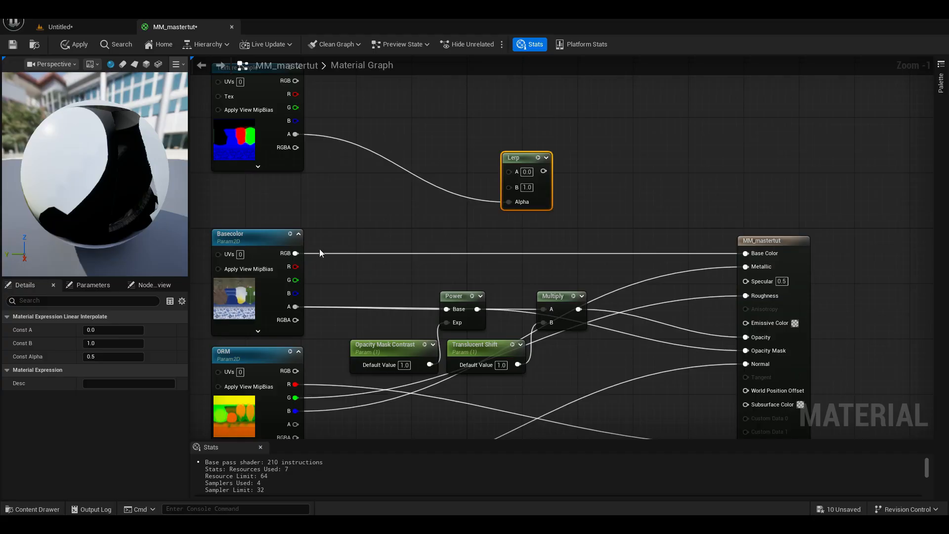
pyautogui.moveTo(296, 253); pyautogui.dragTo(509, 187)
pyautogui.moveTo(444, 120); pyautogui.dragTo(535, 210)
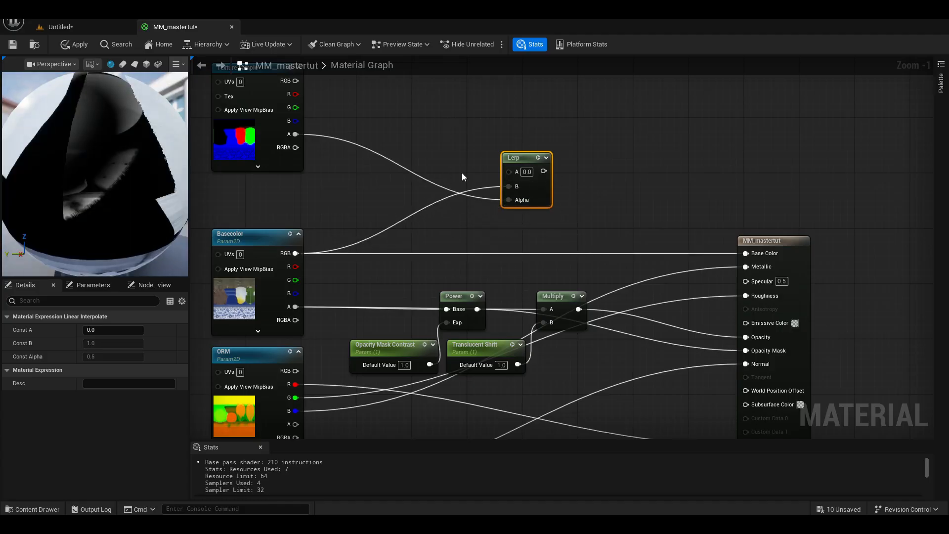
# - Switch the material preview to a plane and preview the Lerp node's output on it
pyautogui.click(134, 64)
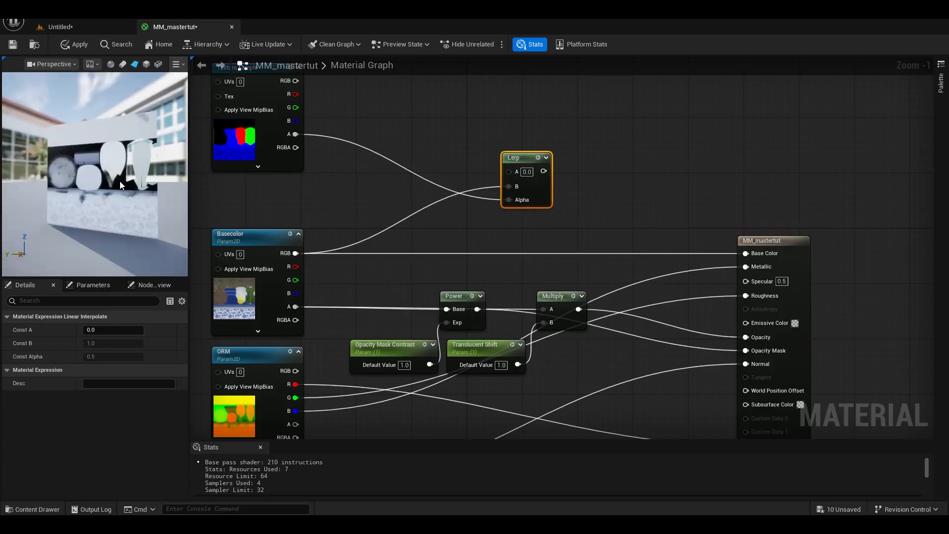
pyautogui.press('space')
pyautogui.moveTo(527, 165); pyautogui.dragTo(498, 158)
pyautogui.moveTo(117, 168)
pyautogui.mouseDown()
pyautogui.moveTo(89, 168)
pyautogui.moveTo(118, 168)
pyautogui.mouseUp()
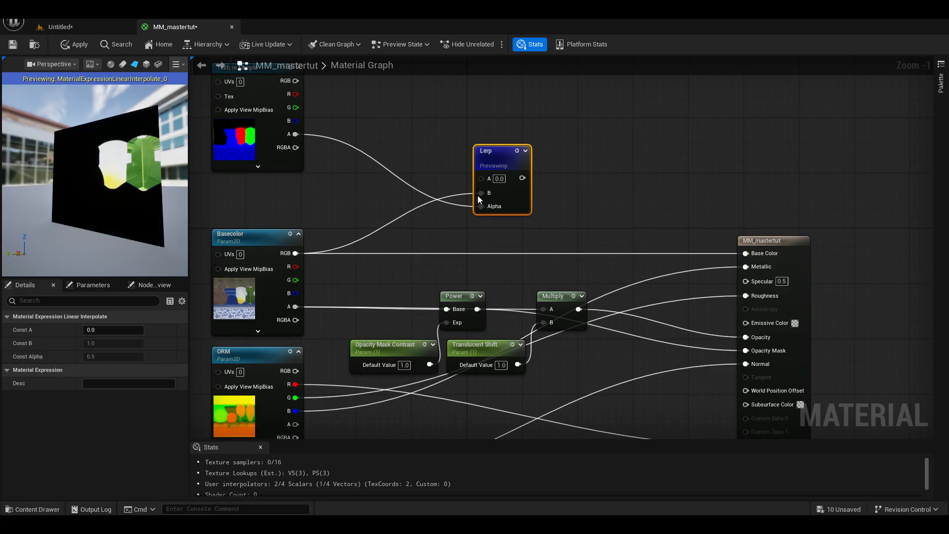
# - Connect the Lerp output to Subsurface Color, stop previewing the Lerp and move it close to the output node
pyautogui.moveTo(522, 177); pyautogui.dragTo(745, 404)
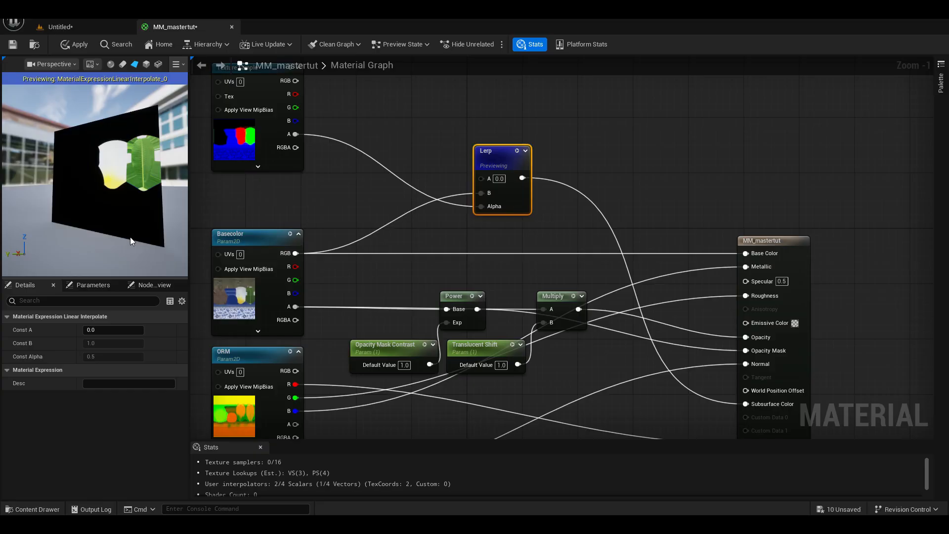
pyautogui.press('space')
pyautogui.moveTo(498, 153); pyautogui.dragTo(638, 357)
# - Convert the mask texture sample to a parameter Mask in group 00_Input with sort priority 4, and save the material
pyautogui.scroll(-1, 618, 305)
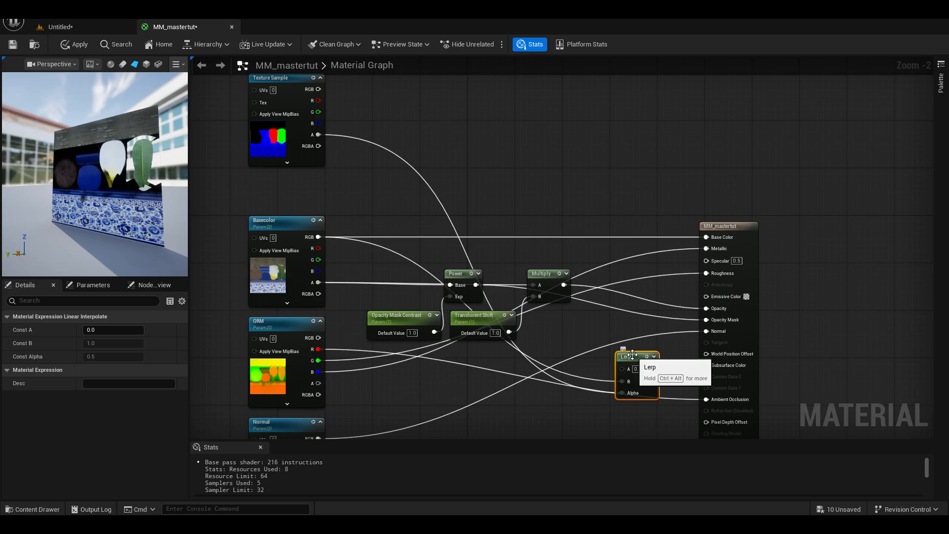
pyautogui.click(13, 44)
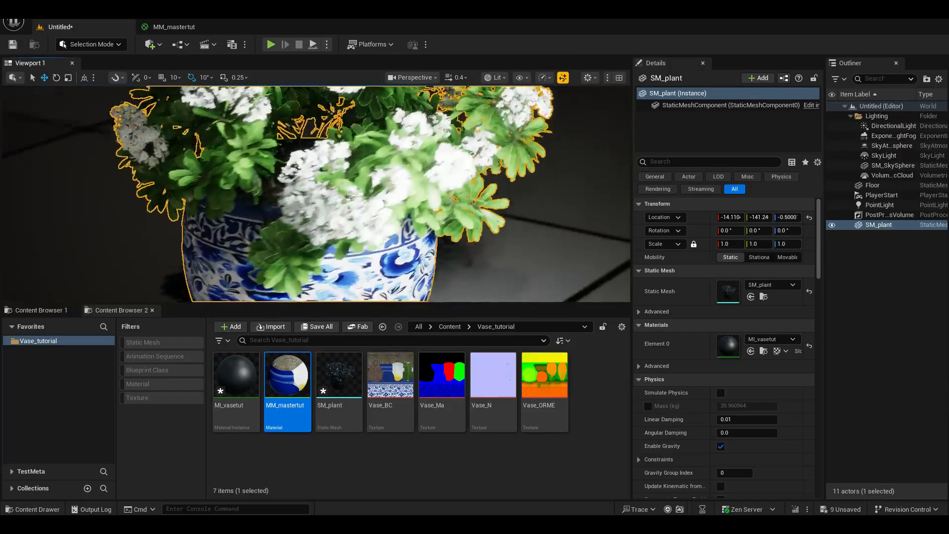
# - Open the material instance MI_vasetut beside the plant and review the textures in its 00_Input group
pyautogui.moveTo(315, 193)
pyautogui.keyDown('alt'); pyautogui.mouseDown()
pyautogui.moveTo(314, 247)
pyautogui.moveTo(315, 193)
pyautogui.mouseUp(); pyautogui.keyUp('alt')
pyautogui.scroll(-3, 314, 193)
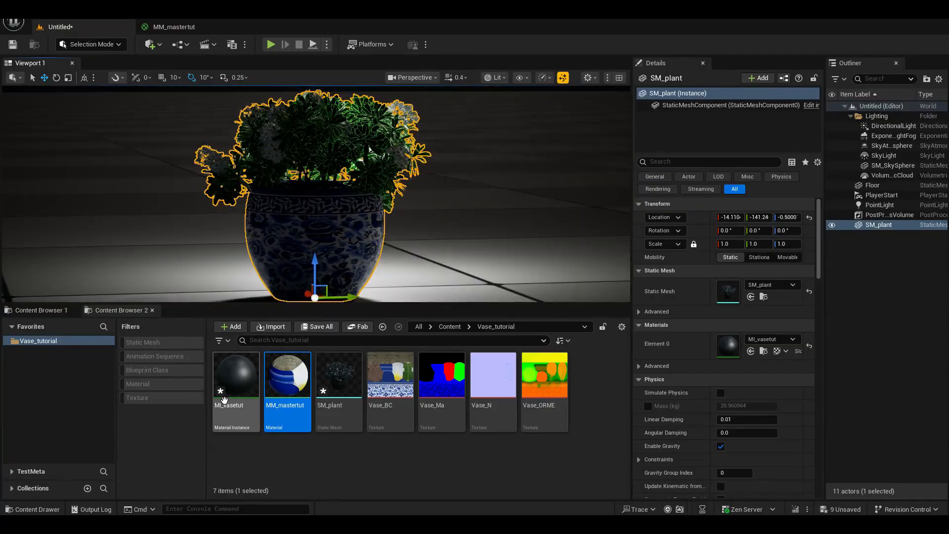
pyautogui.doubleClick(236, 376)
pyautogui.moveTo(722, 134); pyautogui.dragTo(721, 128)
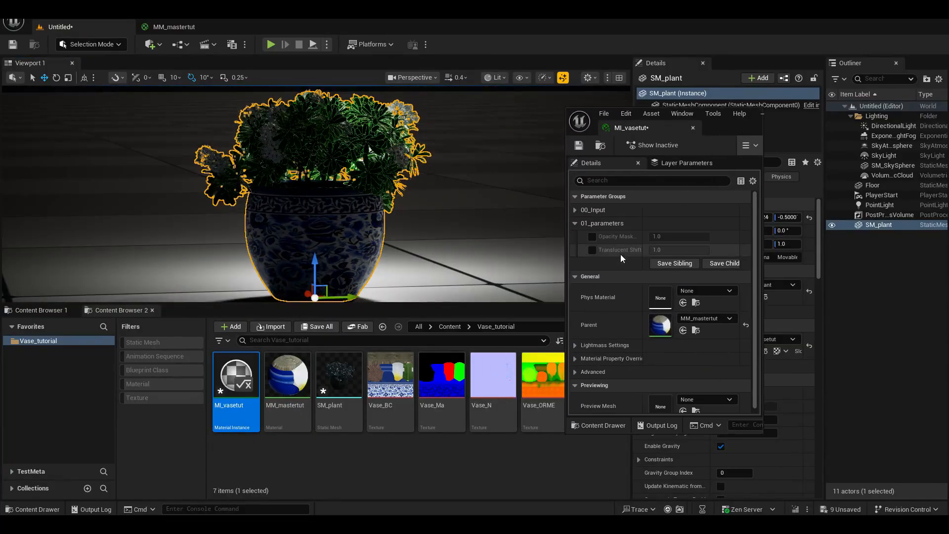
pyautogui.click(585, 212)
pyautogui.scroll(-1, 616, 204)
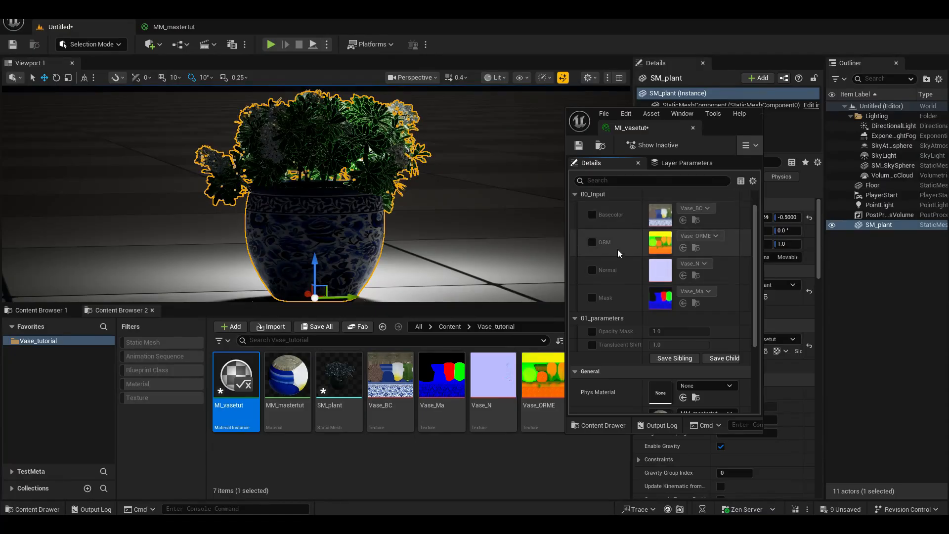
pyautogui.scroll(1, 618, 249)
pyautogui.click(576, 210)
# - Enable both overrides in the 01_parameters group, setting Opacity Mask Contrast to 50 and Translucent Shift to about 0.62
pyautogui.click(591, 249)
pyautogui.click(591, 236)
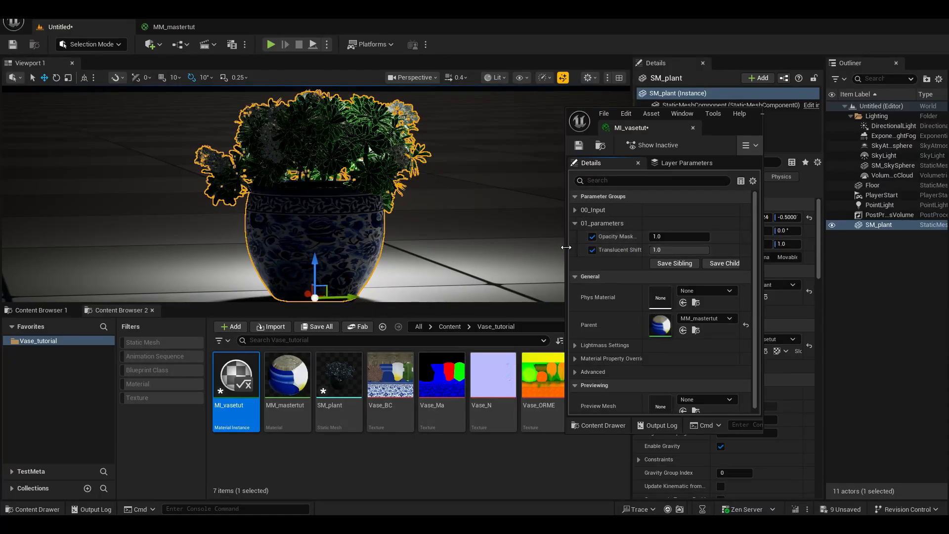
pyautogui.moveTo(567, 250); pyautogui.dragTo(520, 250)
pyautogui.click(651, 237)
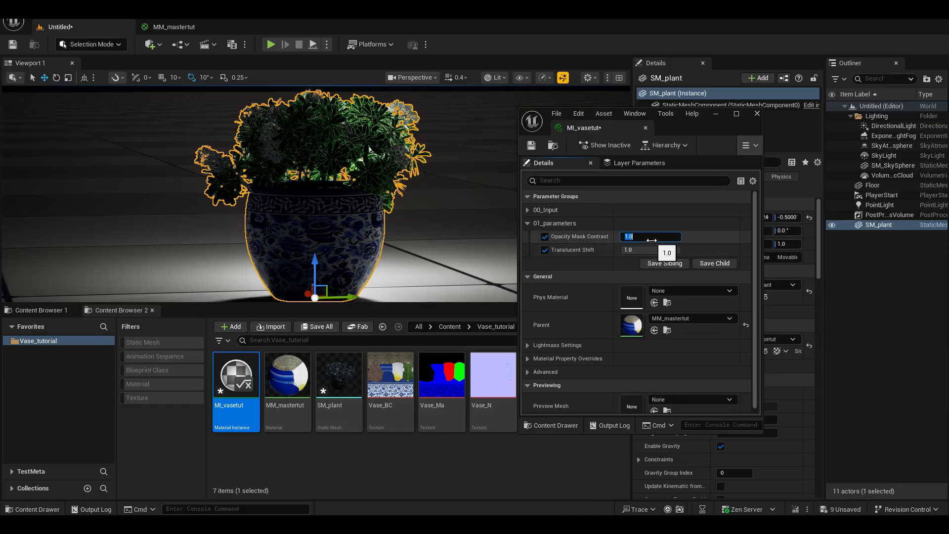
pyautogui.write('50')
pyautogui.press('Return')
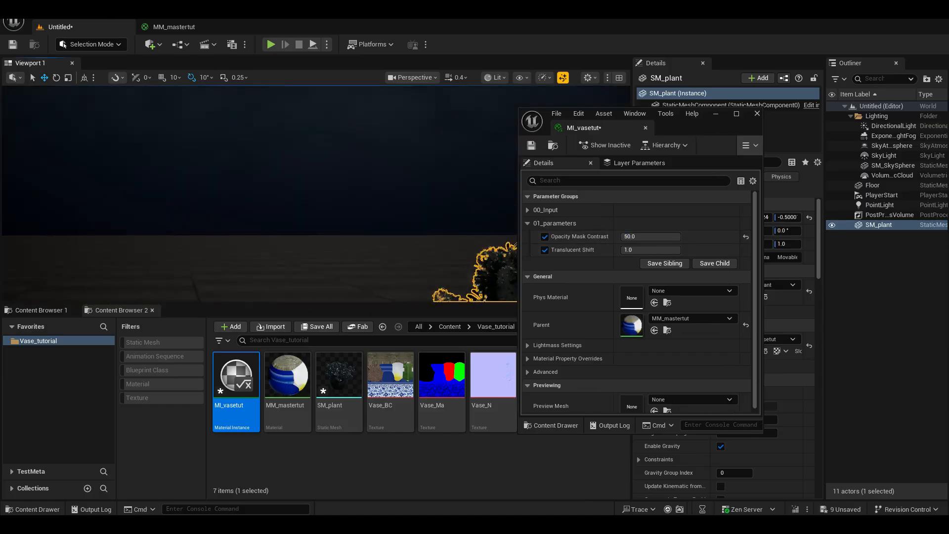
pyautogui.moveTo(259, 198); pyautogui.dragTo(237, 223, button='right')
pyautogui.moveTo(671, 251); pyautogui.dragTo(649, 250)
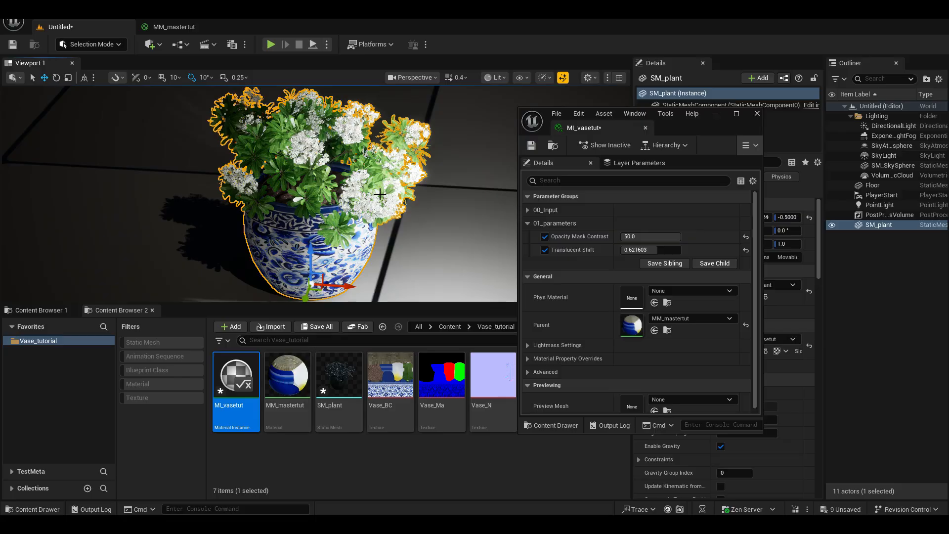
pyautogui.moveTo(462, 143); pyautogui.dragTo(432, 151)
pyautogui.moveTo(462, 167); pyautogui.dragTo(430, 151)
pyautogui.moveTo(462, 182); pyautogui.dragTo(416, 151)
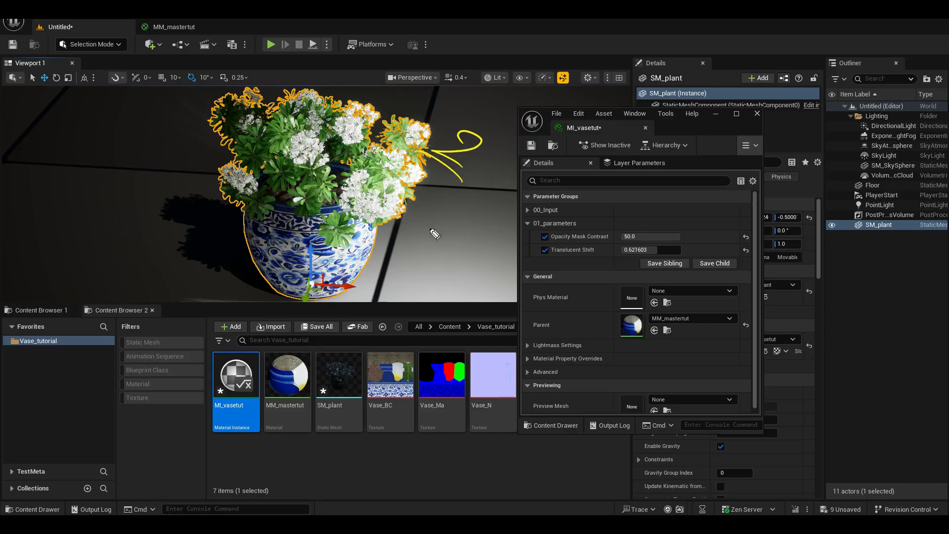
pyautogui.moveTo(389, 199); pyautogui.dragTo(437, 222)
pyautogui.moveTo(434, 214); pyautogui.dragTo(427, 225)
pyautogui.moveTo(343, 232)
pyautogui.mouseDown()
pyautogui.moveTo(402, 253)
pyautogui.moveTo(390, 262)
pyautogui.mouseUp()
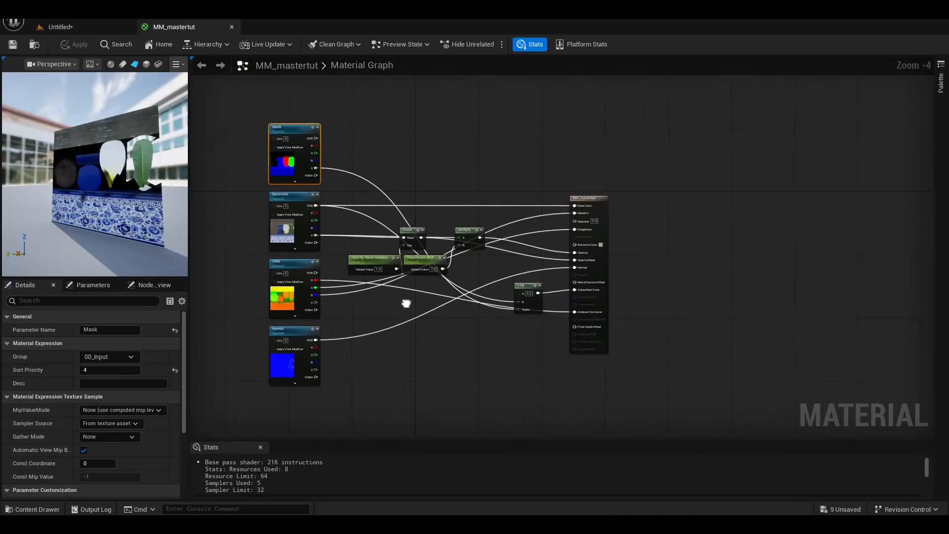
# - In the MM_mastertut graph, add a Lerp node below Opacity Mask Contrast and connect ORM's green output to its Alpha
pyautogui.scroll(2, 327, 248)
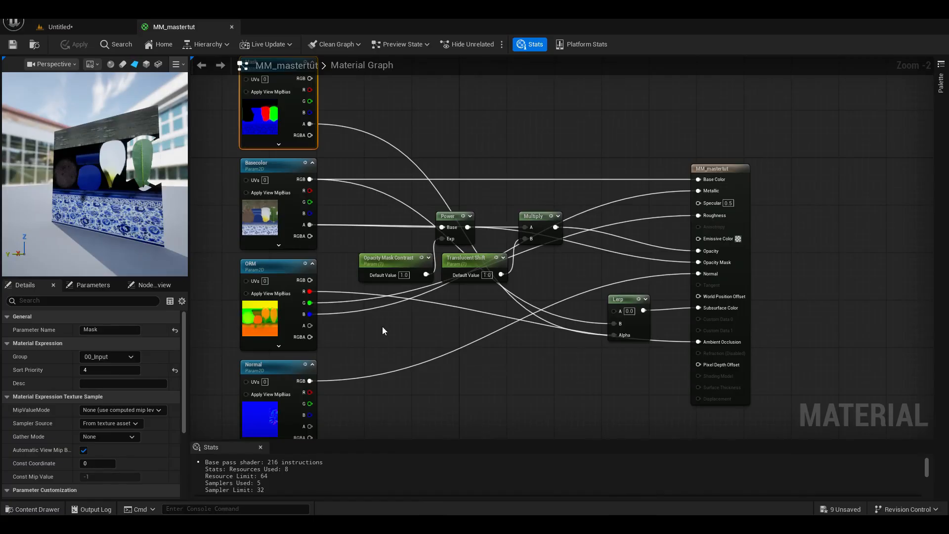
pyautogui.press('l')
pyautogui.click(408, 328)
pyautogui.scroll(2, 316, 324)
pyautogui.moveTo(305, 294); pyautogui.dragTo(444, 381)
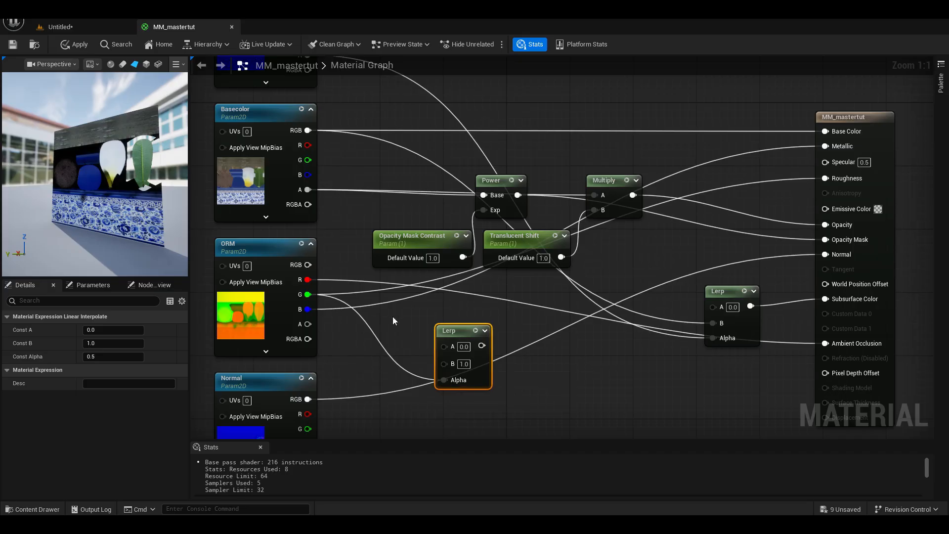
pyautogui.moveTo(453, 327); pyautogui.dragTo(484, 327)
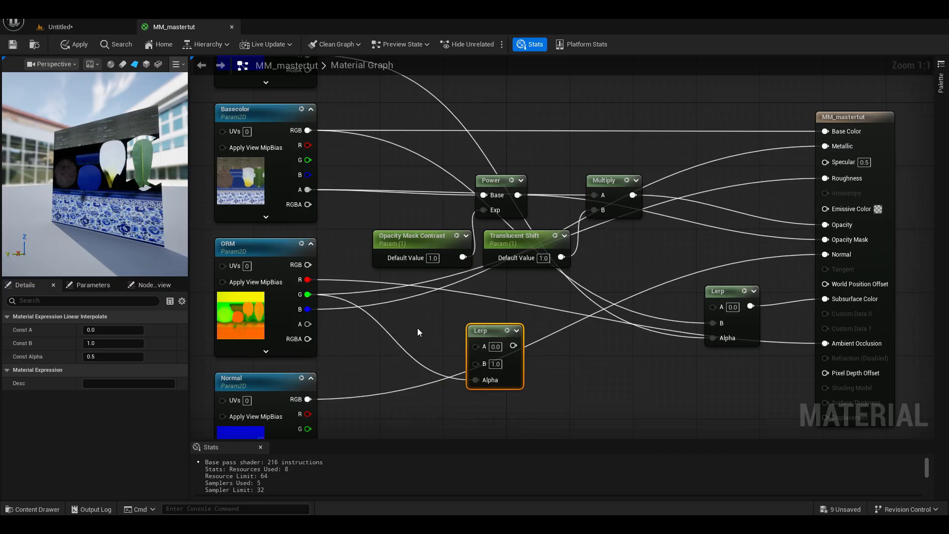
# - Add scalar parameters Roughness Min and Roughness Max beside the new Lerp, in group 01_parameters with sort priority 2
pyautogui.press('s')
pyautogui.click(377, 313)
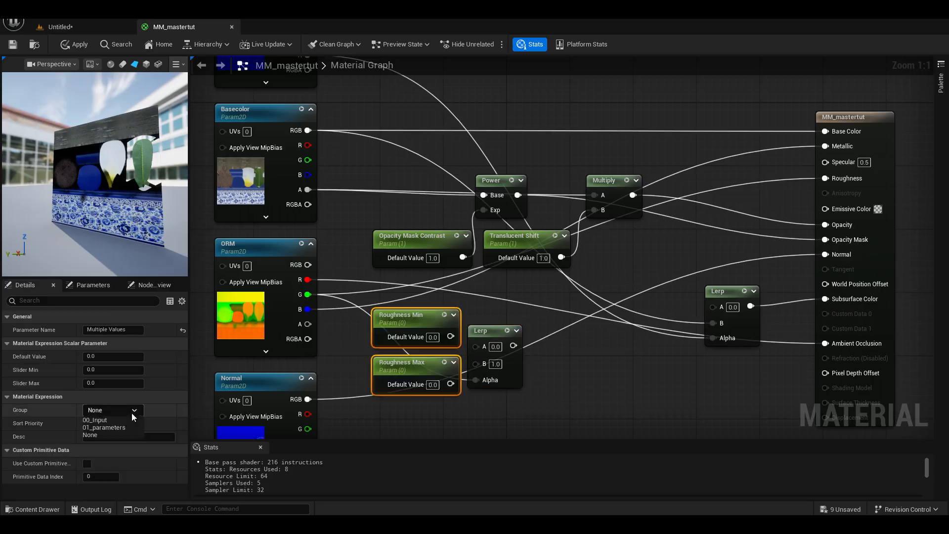
pyautogui.click(124, 428)
pyautogui.click(113, 423)
pyautogui.write('2')
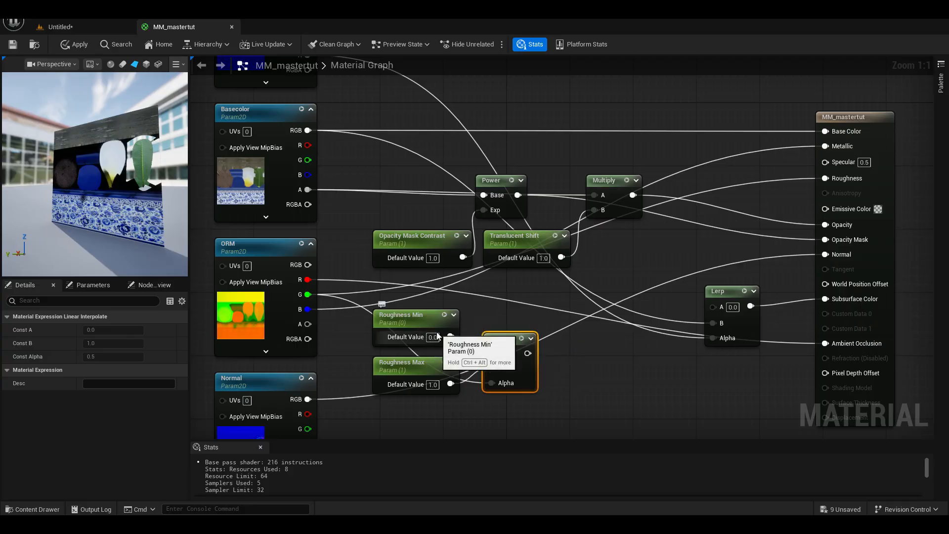
# - Connect the new Lerp's output to Roughness and move the roughness nodes down, clear of the other nodes
pyautogui.moveTo(527, 353); pyautogui.dragTo(824, 178)
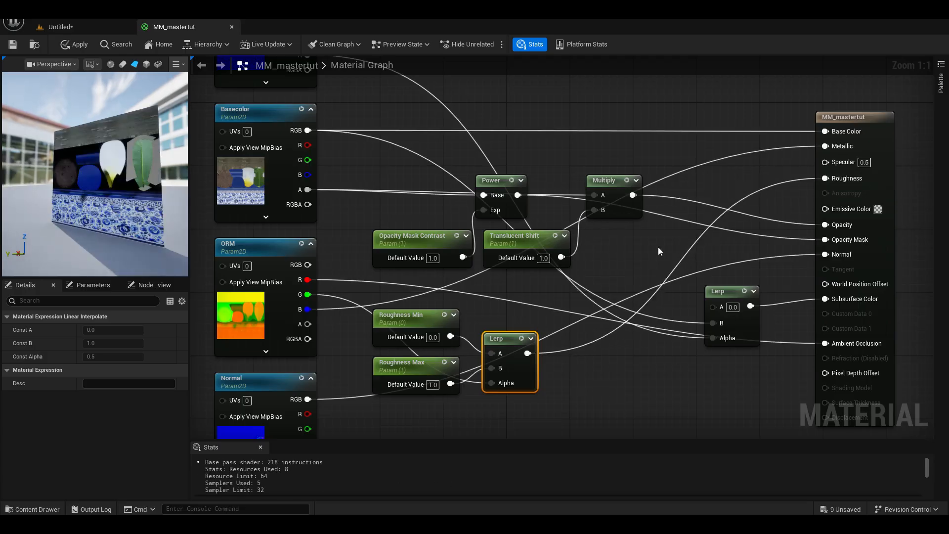
pyautogui.moveTo(448, 428); pyautogui.dragTo(455, 318, button='right')
pyautogui.moveTo(398, 319); pyautogui.dragTo(533, 226)
pyautogui.moveTo(521, 246); pyautogui.dragTo(569, 318)
pyautogui.scroll(-6, 459, 275)
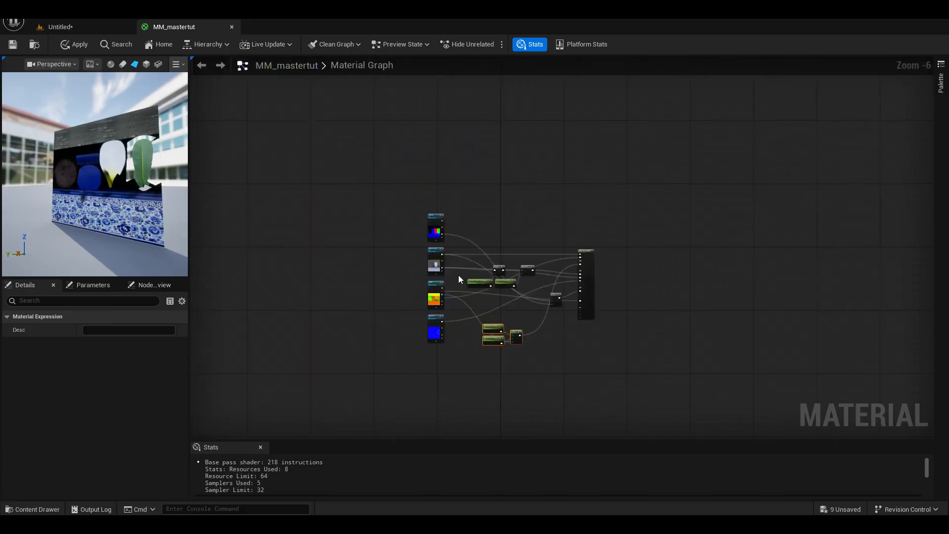
# - Add a static switch parameter named Custom leaves Color? above Power and Multiply, and connect Basecolor's RGB to its False input
pyautogui.scroll(5, 531, 223)
pyautogui.moveTo(532, 224); pyautogui.dragTo(430, 312, button='right')
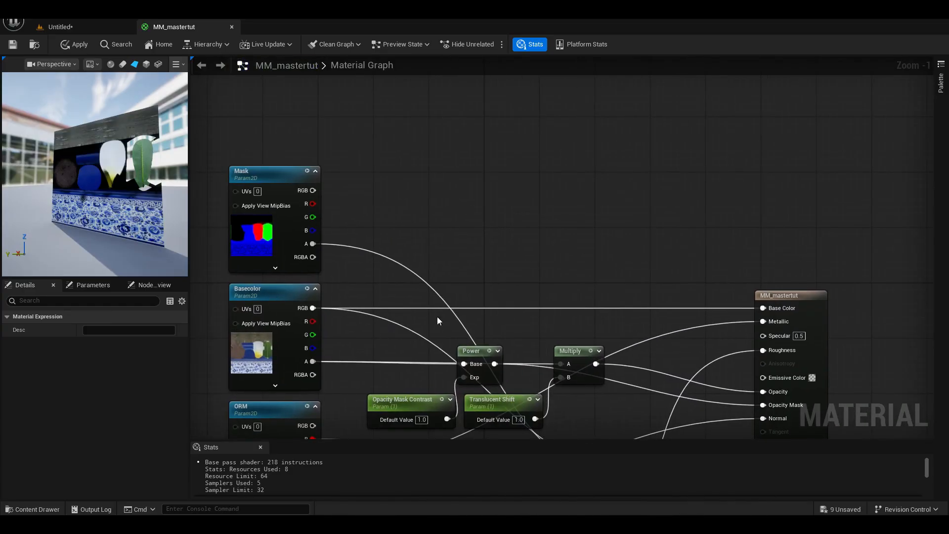
pyautogui.click(522, 216)
pyautogui.rightClick(522, 217)
pyautogui.write('stat')
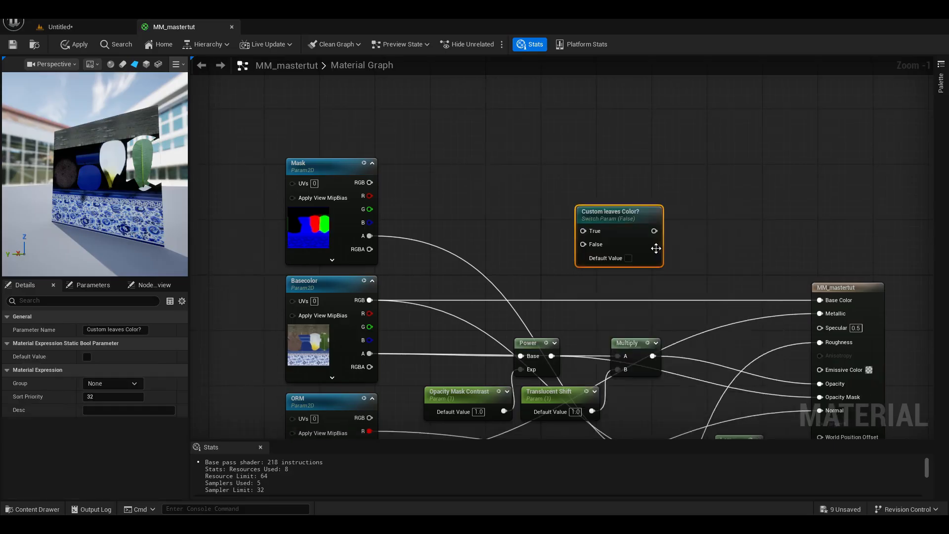
pyautogui.scroll(1, 494, 212)
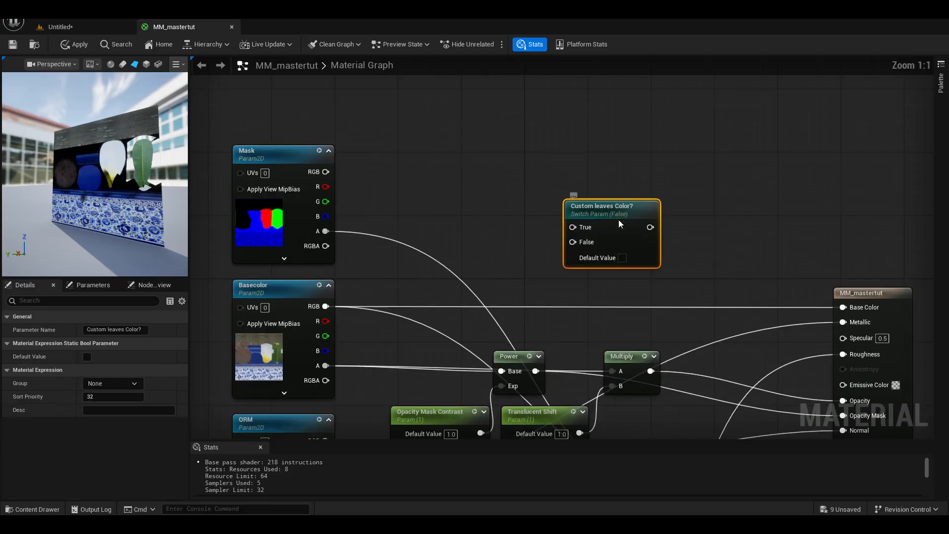
pyautogui.moveTo(575, 207); pyautogui.dragTo(543, 220)
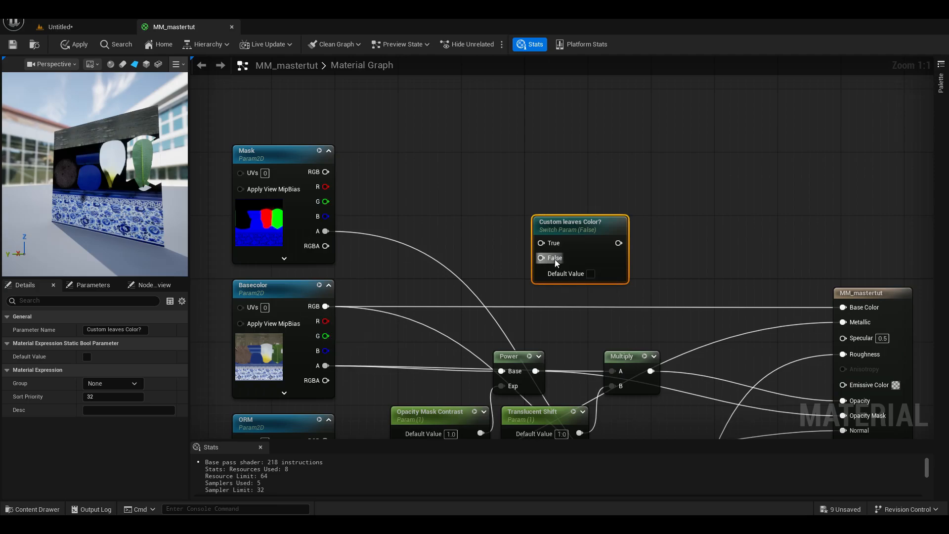
pyautogui.moveTo(326, 306); pyautogui.dragTo(540, 257)
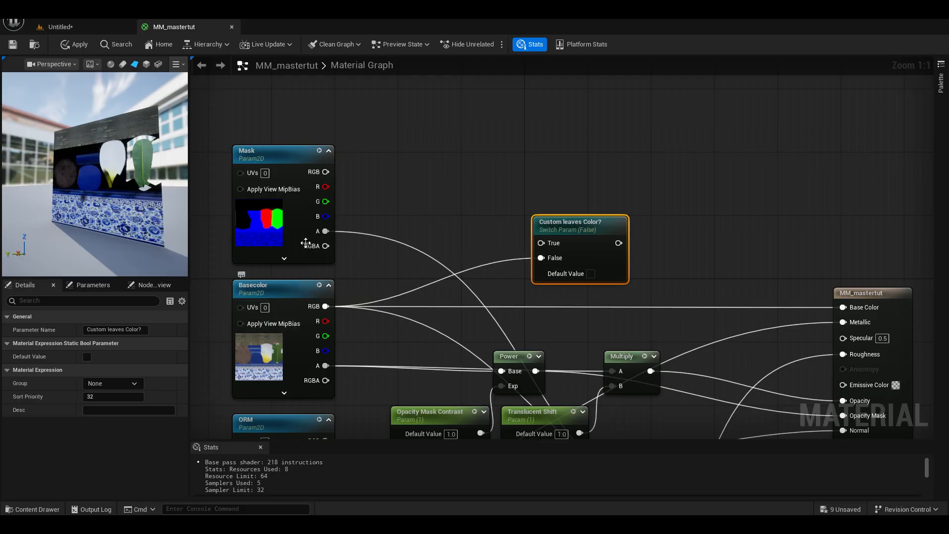
# - Shift the nodes beyond the texture samples further right and raise the Mask sample to make room in the graph
pyautogui.scroll(-5, 565, 303)
pyautogui.moveTo(645, 123); pyautogui.dragTo(387, 310)
pyautogui.moveTo(393, 209); pyautogui.dragTo(527, 212)
pyautogui.moveTo(459, 175); pyautogui.dragTo(483, 319, button='right')
pyautogui.click(465, 227)
pyautogui.scroll(2, 466, 212)
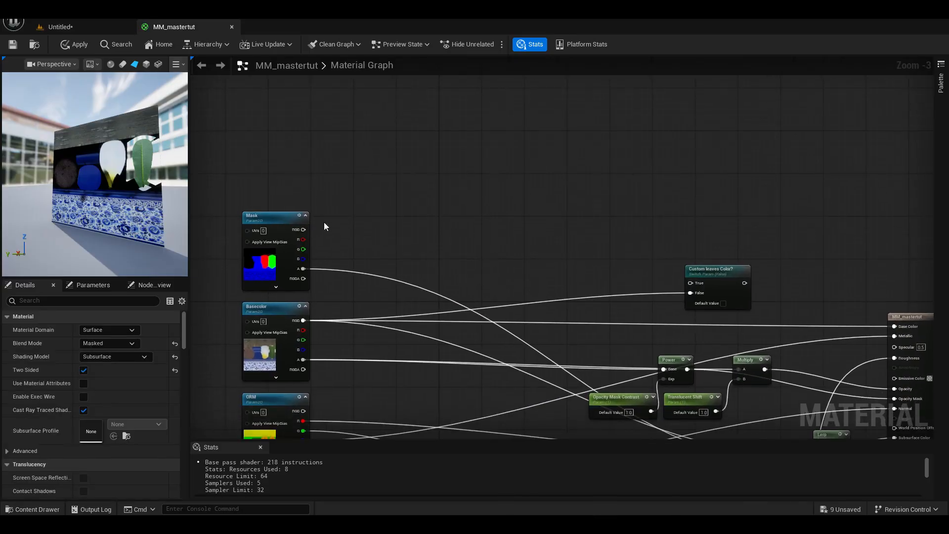
pyautogui.moveTo(288, 217); pyautogui.dragTo(292, 133)
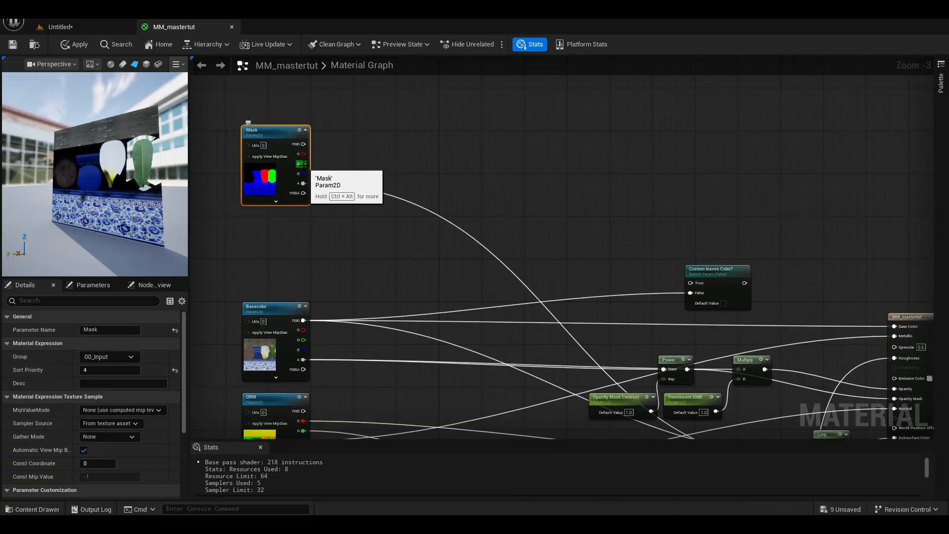
# - Add a vector parameter named Leaves Color Tint to the right of the Mask sample
pyautogui.moveTo(428, 123); pyautogui.dragTo(402, 189, button='right')
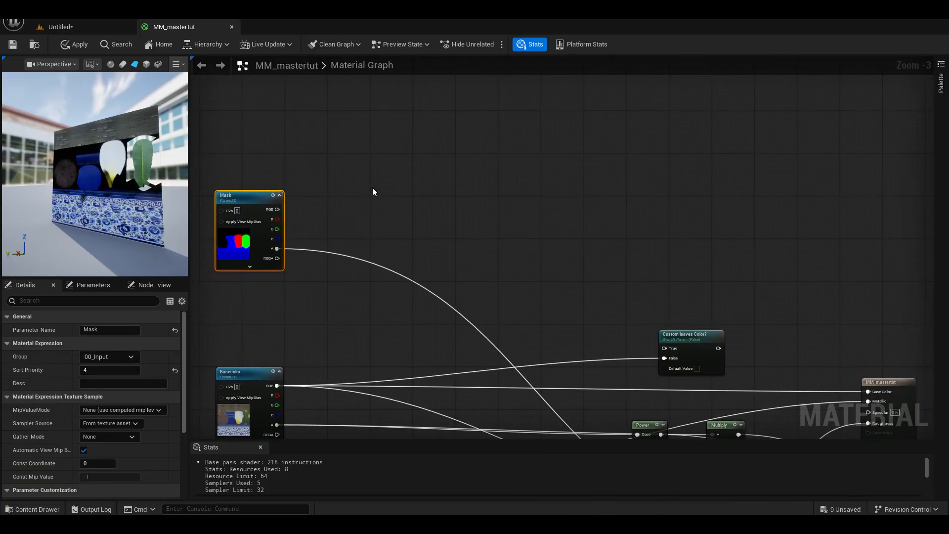
pyautogui.press('v')
pyautogui.click(370, 186)
pyautogui.write('Leaves Color Tint')
pyautogui.press('Return')
pyautogui.scroll(3, 375, 214)
pyautogui.moveTo(405, 187); pyautogui.dragTo(405, 206)
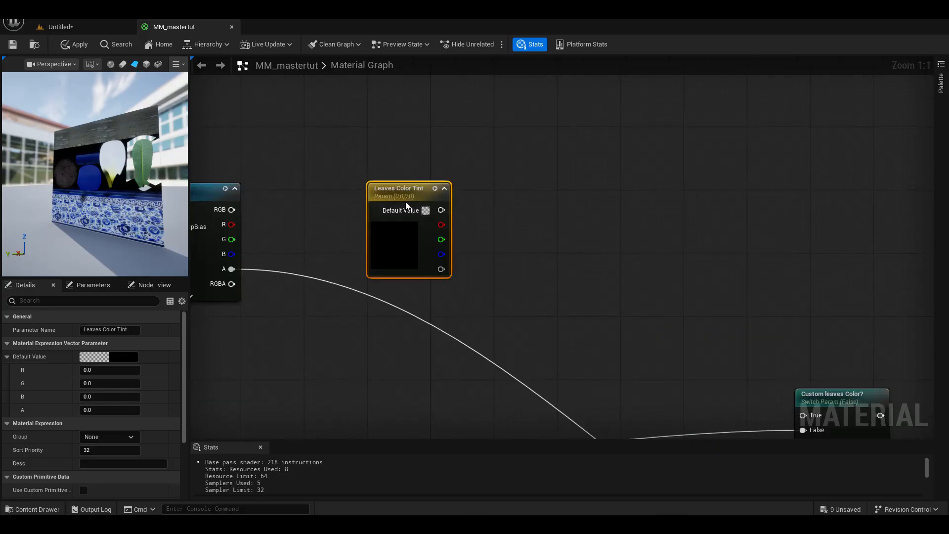
# - Set Leaves Color Tint's default to opaque white, with all channels at 1.0, and move the node up
pyautogui.click(120, 357)
pyautogui.click(269, 259)
pyautogui.moveTo(187, 415); pyautogui.dragTo(197, 415)
pyautogui.click(267, 470)
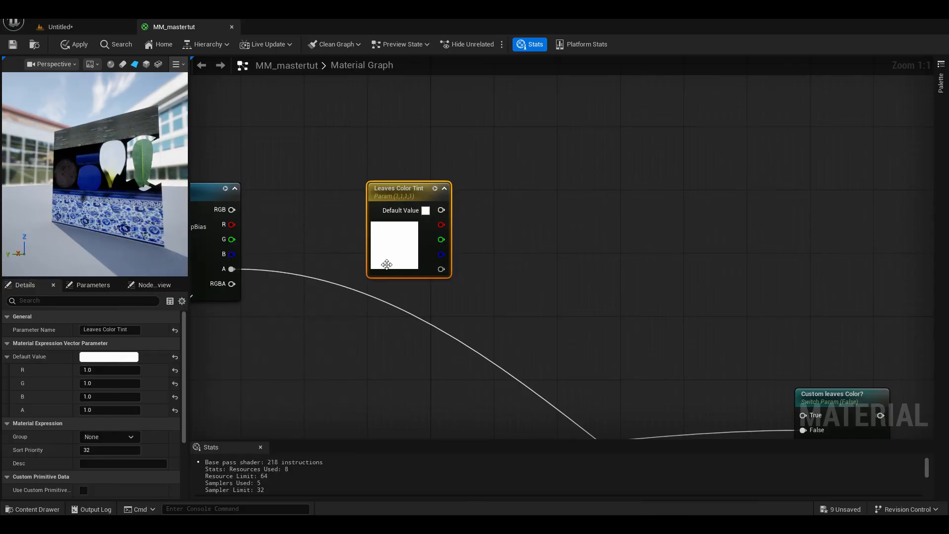
pyautogui.moveTo(402, 260); pyautogui.dragTo(402, 179)
pyautogui.click(339, 260)
# - Add a Multiply node with Leaves Color Tint in A and Basecolor's RGB in B, and preview its result
pyautogui.moveTo(312, 251); pyautogui.dragTo(324, 250, button='right')
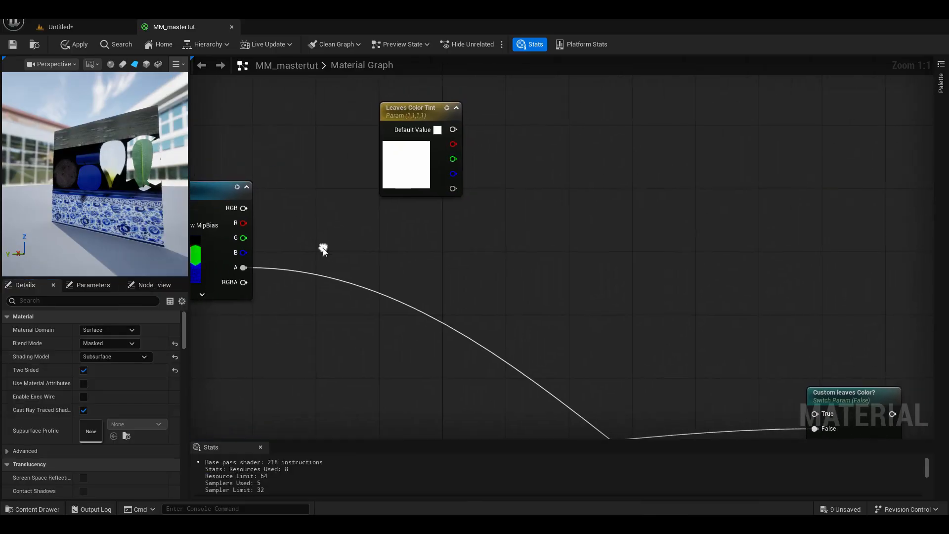
pyautogui.press('m')
pyautogui.click(512, 172)
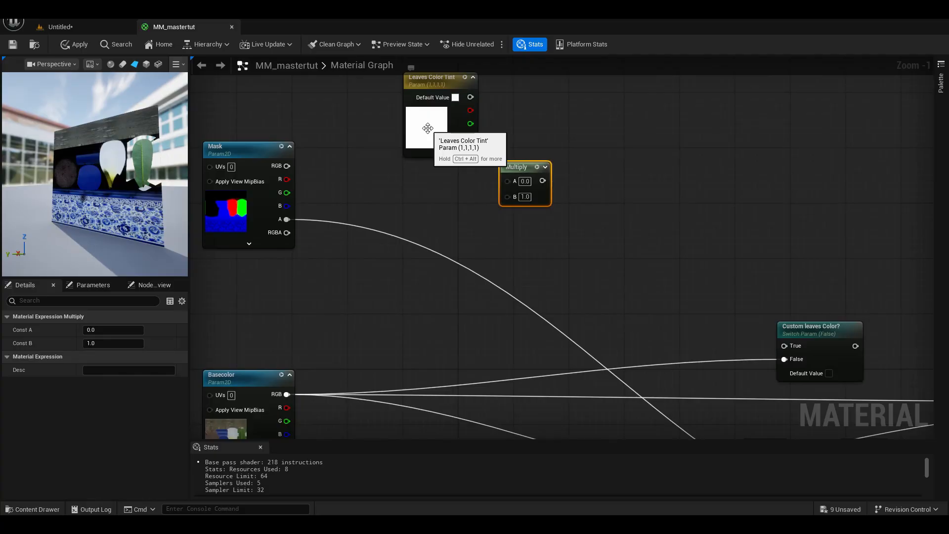
pyautogui.moveTo(286, 394); pyautogui.dragTo(507, 200)
pyautogui.moveTo(470, 98); pyautogui.dragTo(509, 183)
pyautogui.press('space')
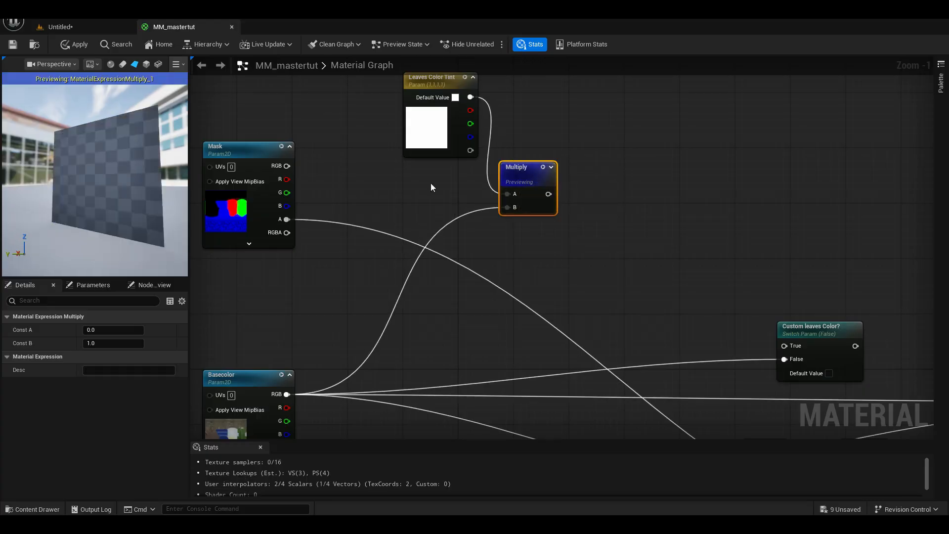
# - Set Leaves Color Tint's default to pure red (1, 0, 0) and inspect the tinted result in the preview
pyautogui.doubleClick(425, 132)
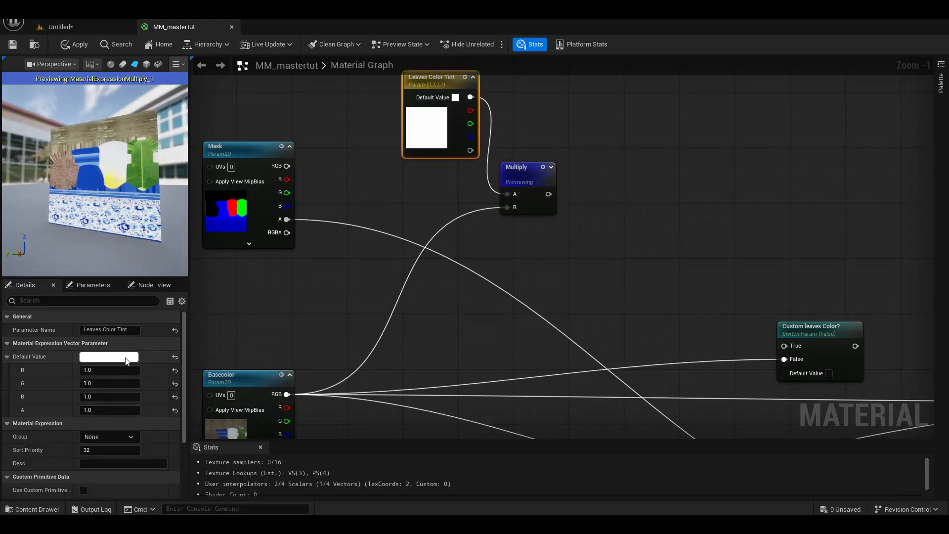
pyautogui.moveTo(248, 337); pyautogui.dragTo(262, 252)
pyautogui.click(272, 482)
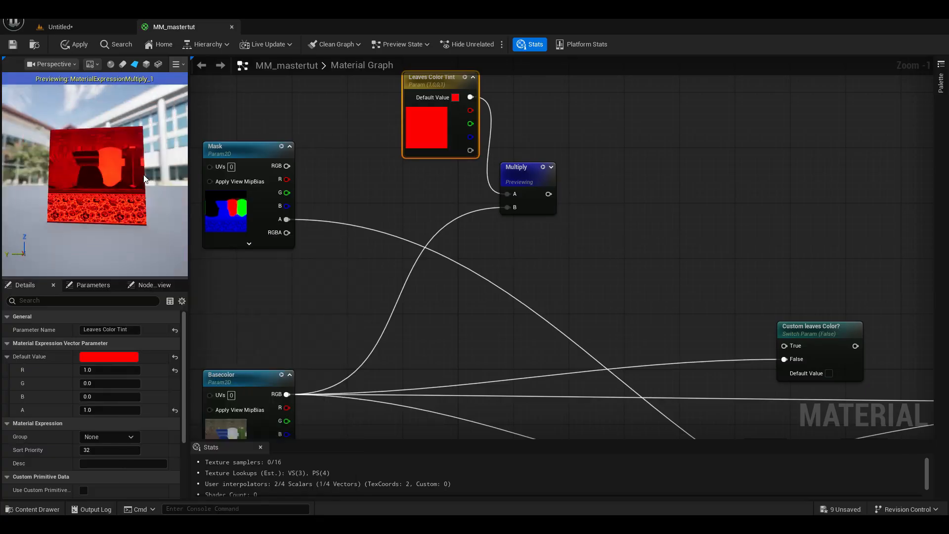
pyautogui.scroll(5, 144, 178)
pyautogui.moveTo(144, 178); pyautogui.dragTo(144, 213, button='right')
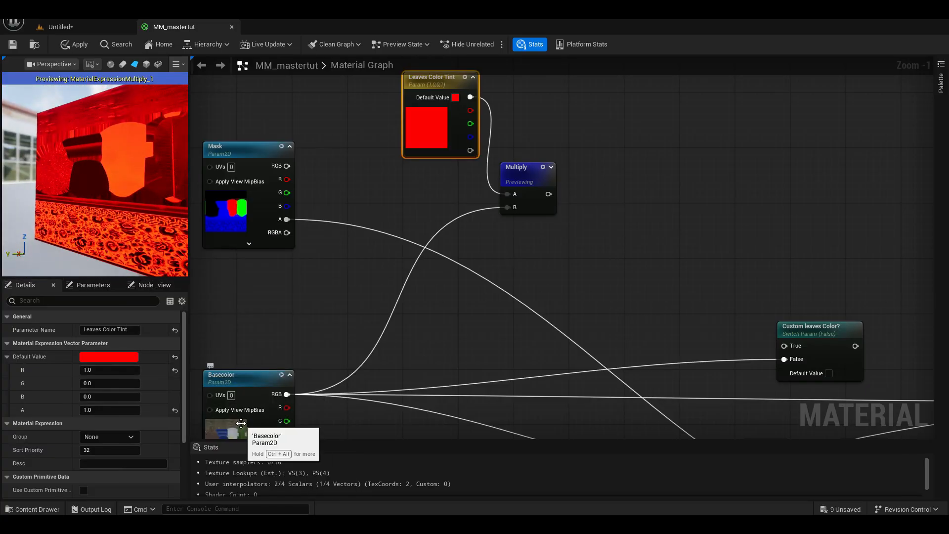
pyautogui.moveTo(123, 188); pyautogui.dragTo(147, 177)
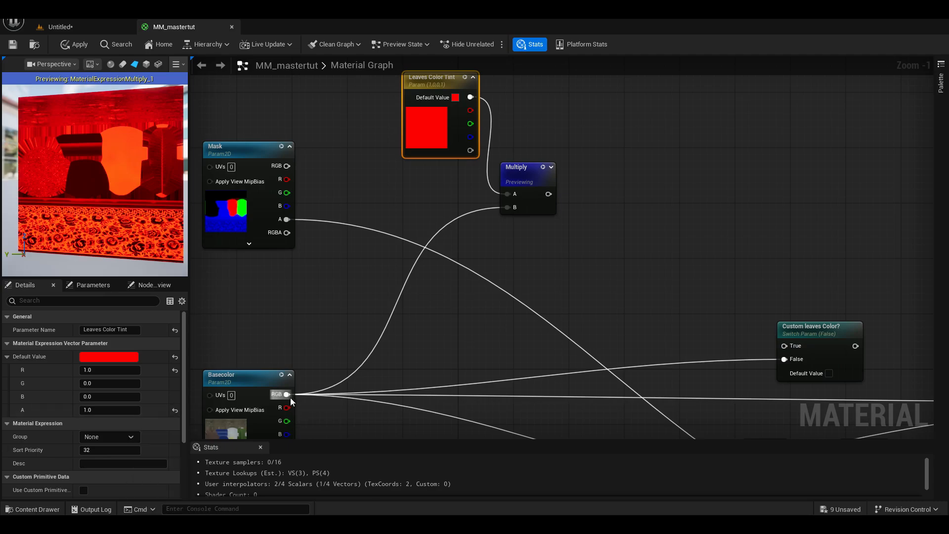
# - Insert a Desaturation node with a constant Fraction of 1.0 between Basecolor's RGB and the Multiply's B input
pyautogui.rightClick(336, 315)
pyautogui.write('des')
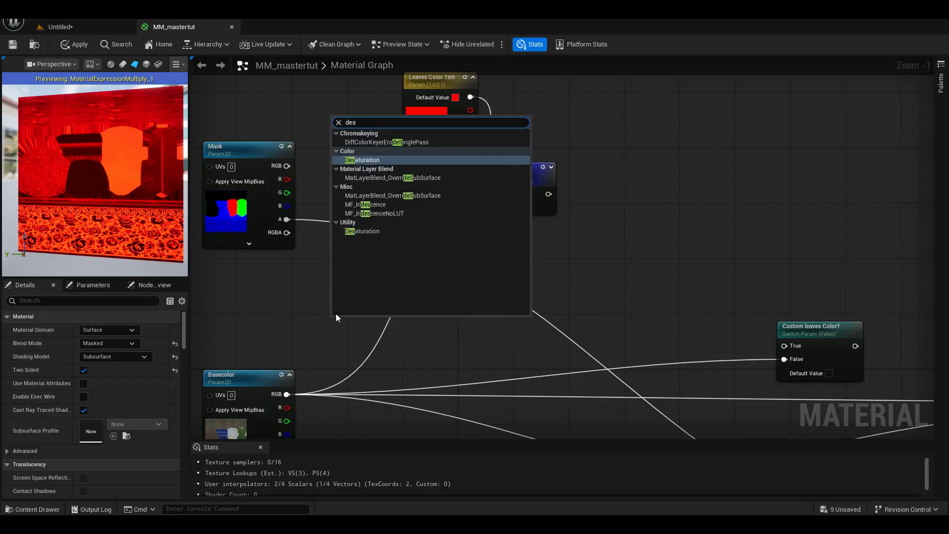
pyautogui.press('Return')
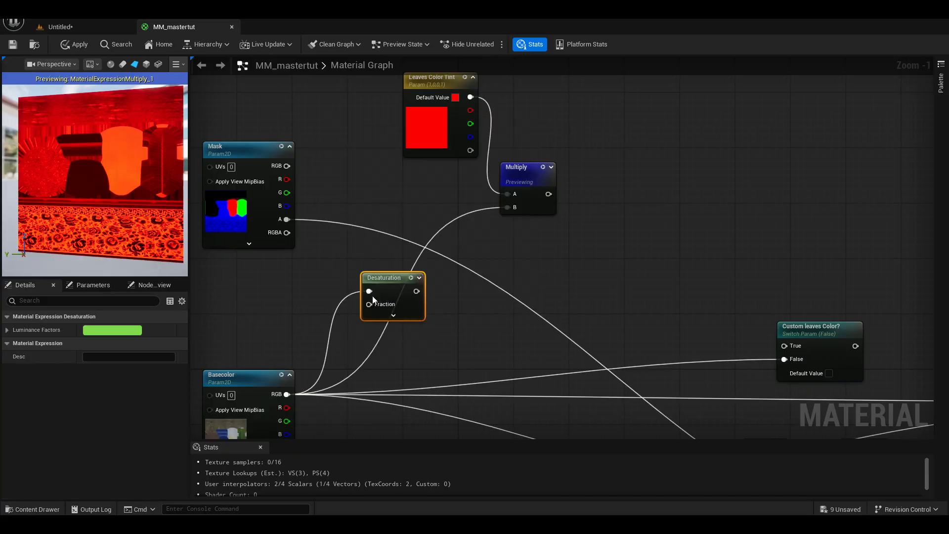
pyautogui.click(285, 308)
pyautogui.moveTo(325, 319); pyautogui.dragTo(369, 304)
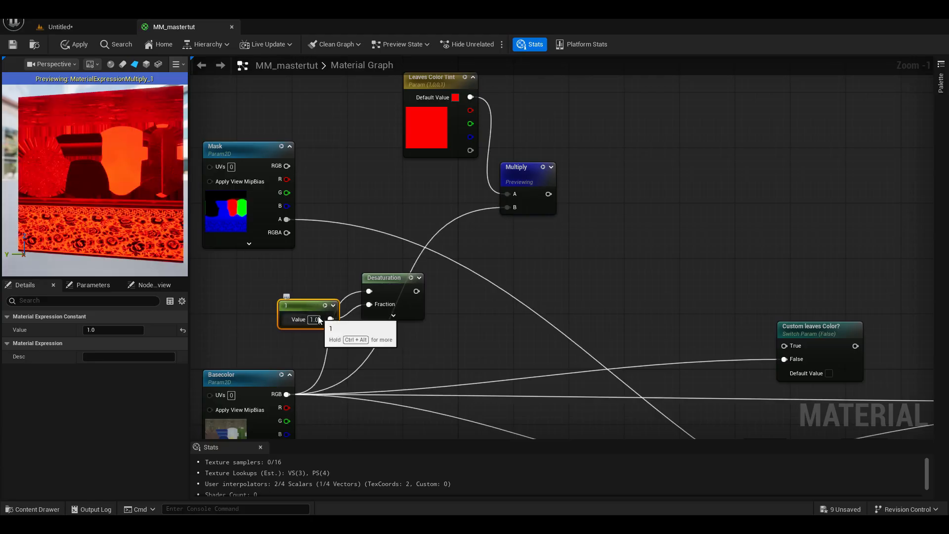
pyautogui.moveTo(308, 309); pyautogui.dragTo(295, 295)
pyautogui.moveTo(415, 291); pyautogui.dragTo(507, 207)
# - Preview the Desaturation node's output, stop that preview, and preview the tint Multiply instead
pyautogui.moveTo(146, 158); pyautogui.dragTo(119, 169)
pyautogui.click(410, 278)
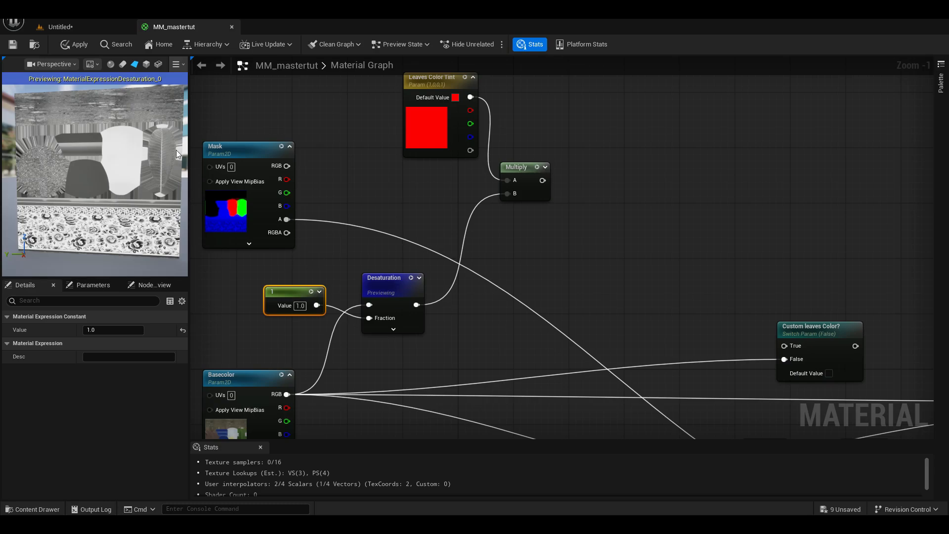
pyautogui.moveTo(390, 284); pyautogui.dragTo(390, 270)
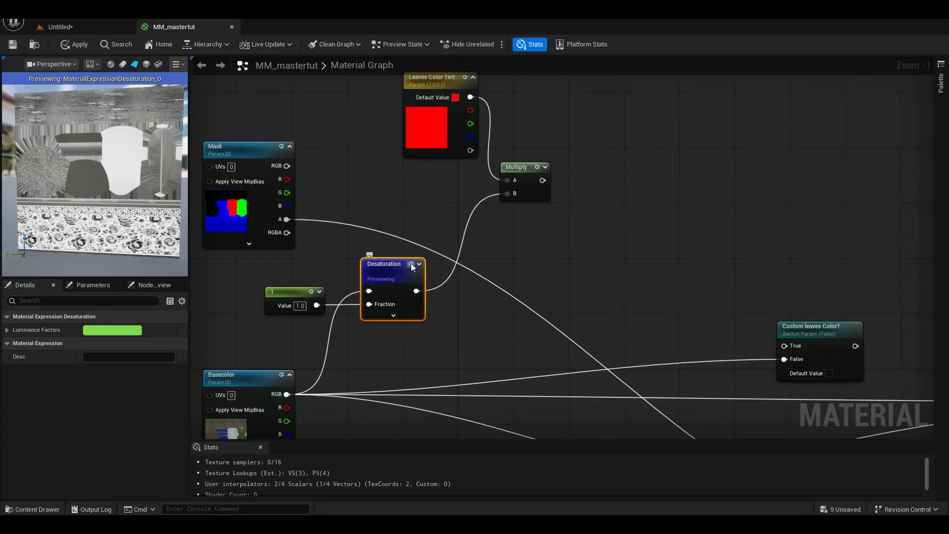
pyautogui.click(411, 264)
pyautogui.moveTo(388, 267); pyautogui.dragTo(387, 280)
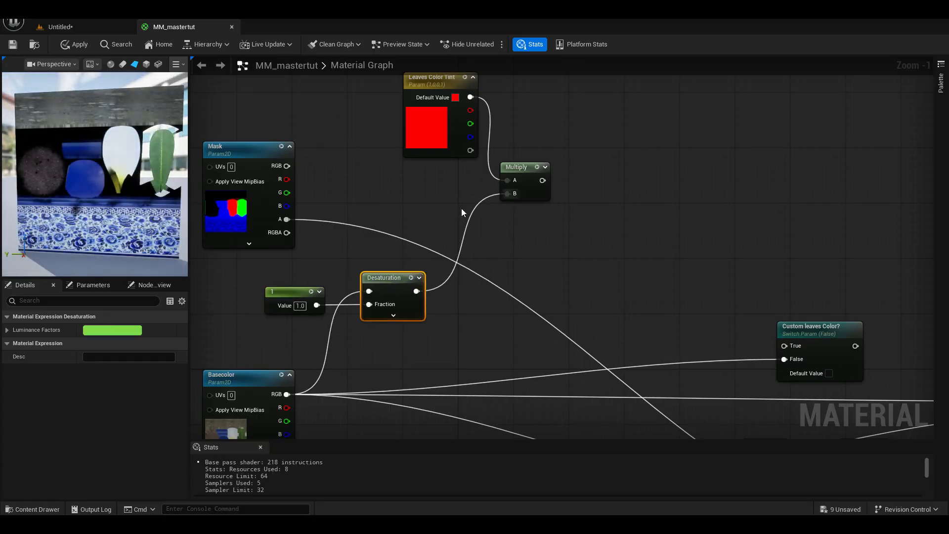
pyautogui.click(536, 166)
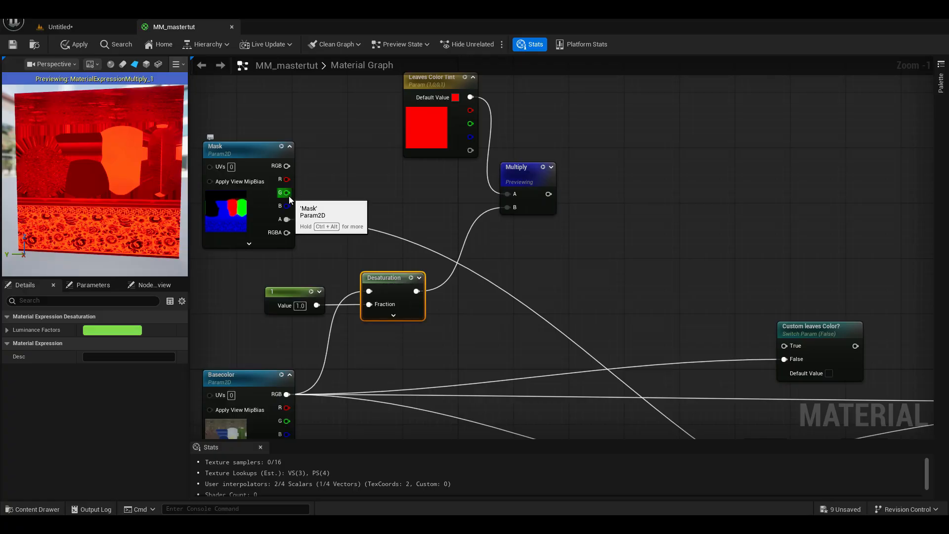
# - Add a Lerp with Basecolor's RGB in A, the tint Multiply in B and Mask's green channel in Alpha, and preview it
pyautogui.click(592, 191)
pyautogui.moveTo(596, 198); pyautogui.dragTo(617, 212)
pyautogui.moveTo(286, 192); pyautogui.dragTo(624, 254)
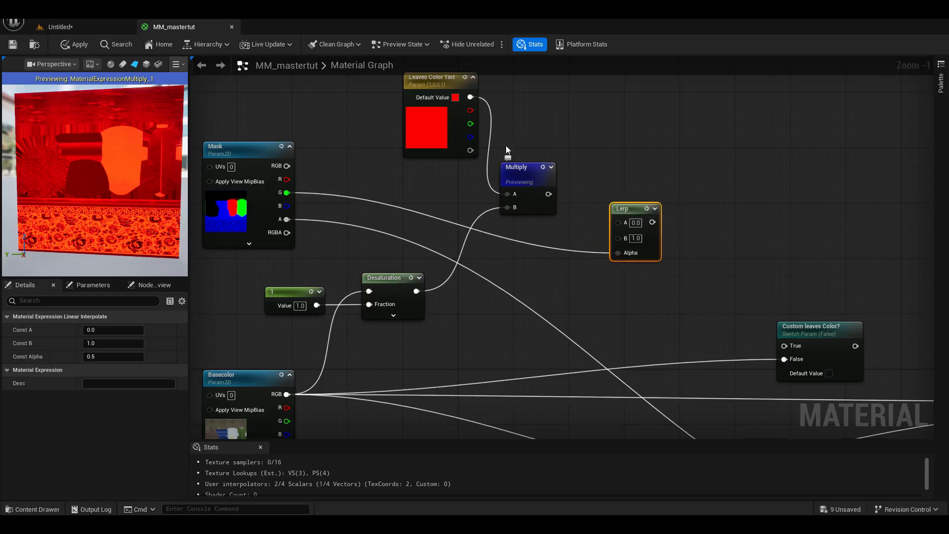
pyautogui.moveTo(549, 193); pyautogui.dragTo(625, 238)
pyautogui.moveTo(287, 394); pyautogui.dragTo(618, 182)
pyautogui.press('space')
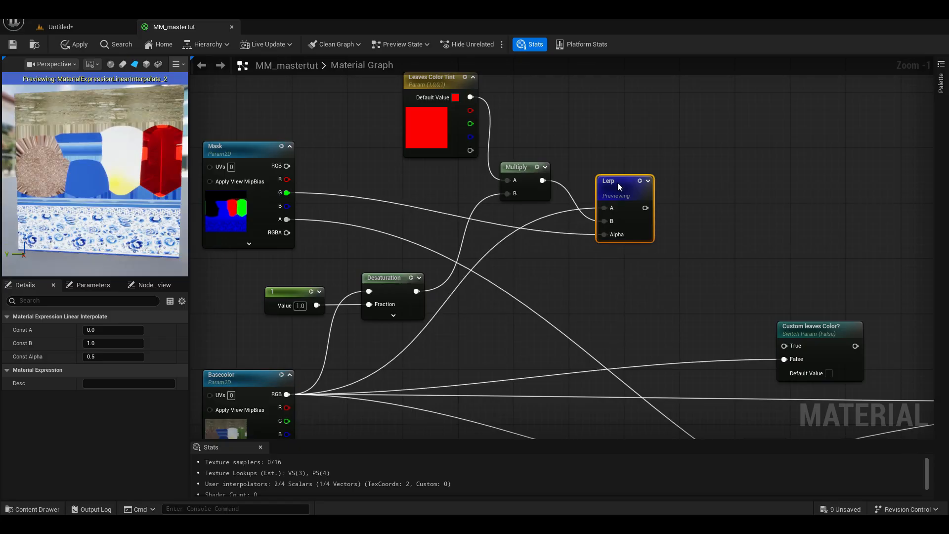
pyautogui.moveTo(151, 174); pyautogui.dragTo(167, 155)
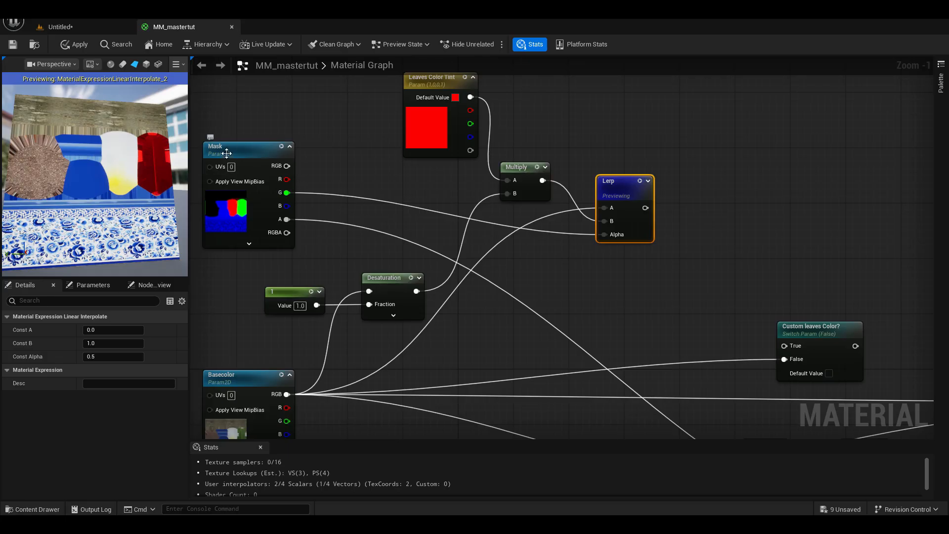
# - Connect the tint Lerp to the True input of Custom leaves Color? and the switch's output to Base Color
pyautogui.moveTo(639, 205); pyautogui.dragTo(784, 346)
pyautogui.moveTo(782, 344); pyautogui.dragTo(551, 226, button='right')
pyautogui.moveTo(570, 227); pyautogui.dragTo(764, 282)
pyautogui.moveTo(660, 292); pyautogui.dragTo(520, 180, button='right')
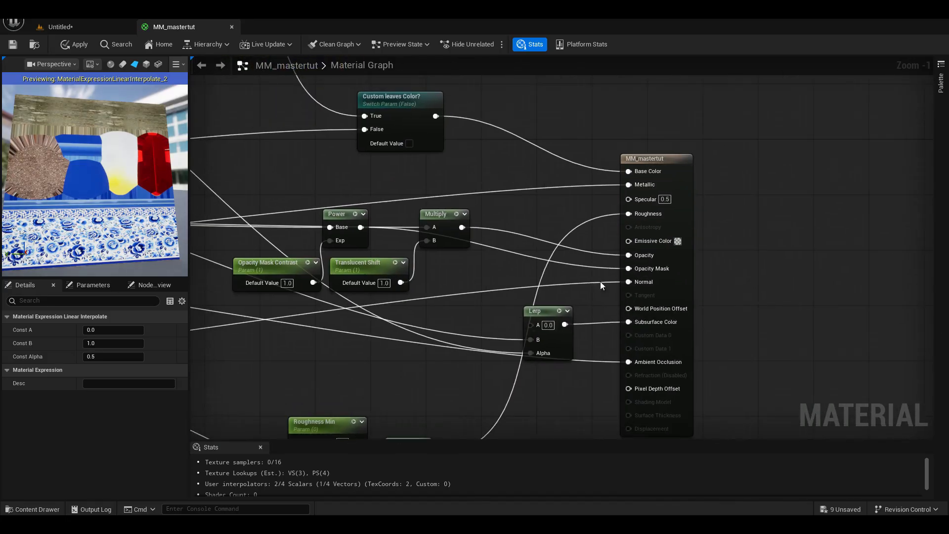
# - Connect the output of Custom leaves Color? to the B input of the Lerp feeding Subsurface Color
pyautogui.scroll(-2, 501, 280)
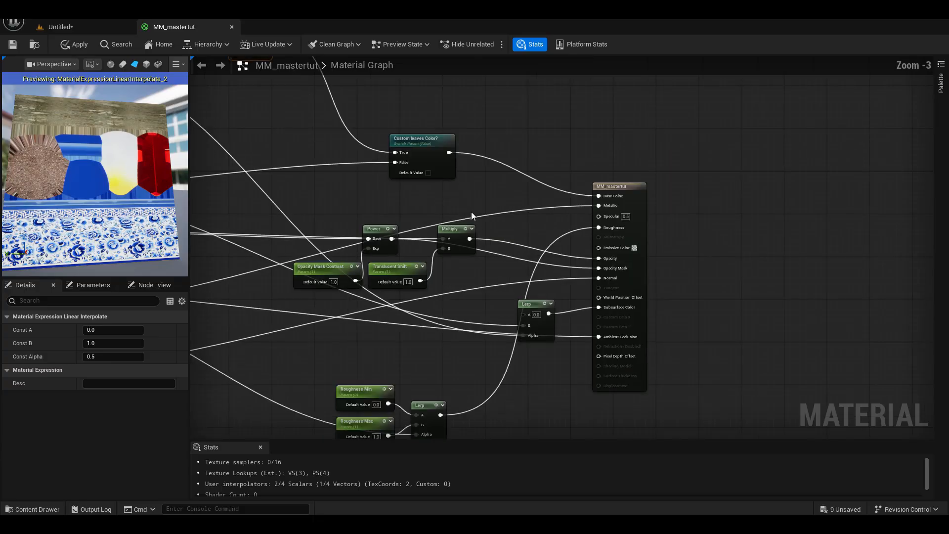
pyautogui.moveTo(449, 154); pyautogui.dragTo(524, 315)
pyautogui.moveTo(524, 313); pyautogui.dragTo(523, 324)
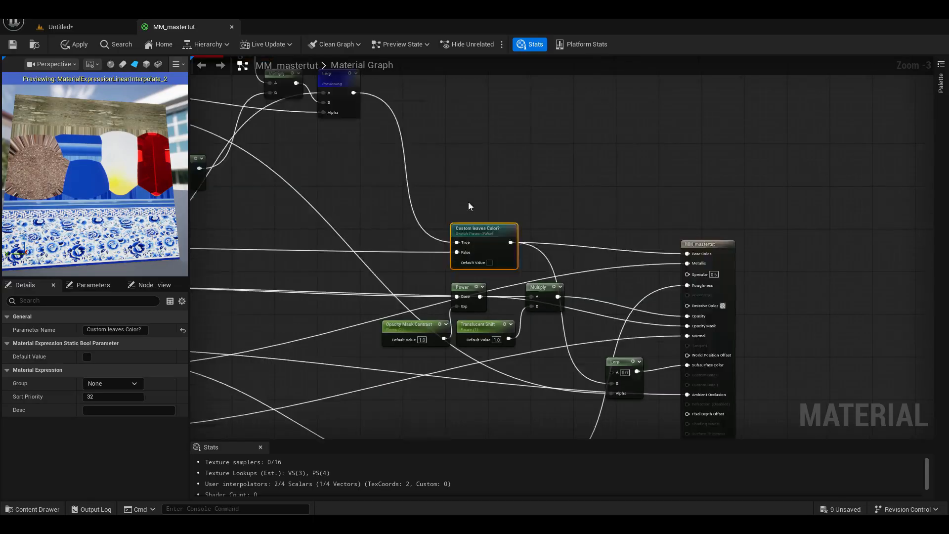
# - Review the whole graph, save the MM_mastertut material, and return to the level
pyautogui.scroll(-2, 468, 205)
pyautogui.moveTo(335, 152); pyautogui.dragTo(440, 201, button='right')
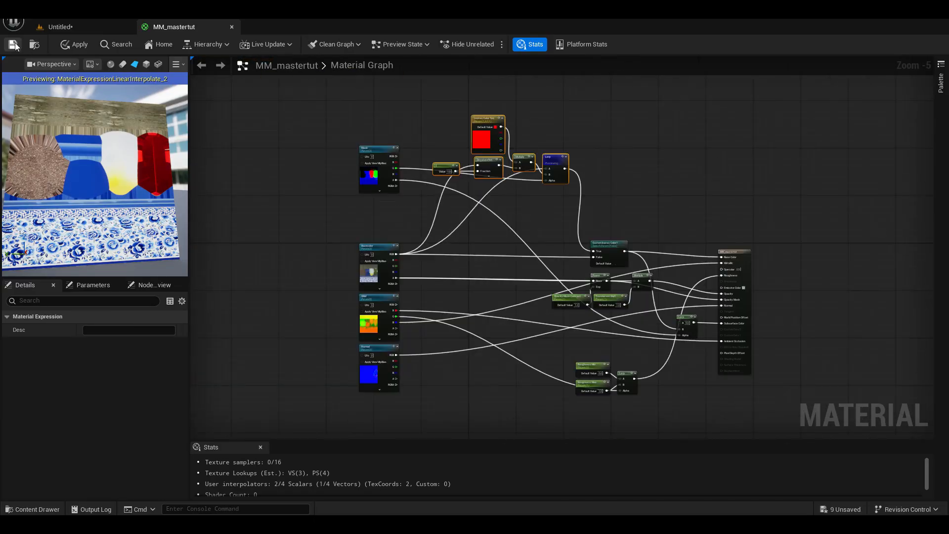
pyautogui.click(13, 44)
pyautogui.click(73, 25)
# - Override Custom leaves Color? in the 01_parameters group of MI_vasetut and turn the switch on
pyautogui.keyDown('alt'); pyautogui.moveTo(324, 221); pyautogui.dragTo(484, 205); pyautogui.keyUp('alt')
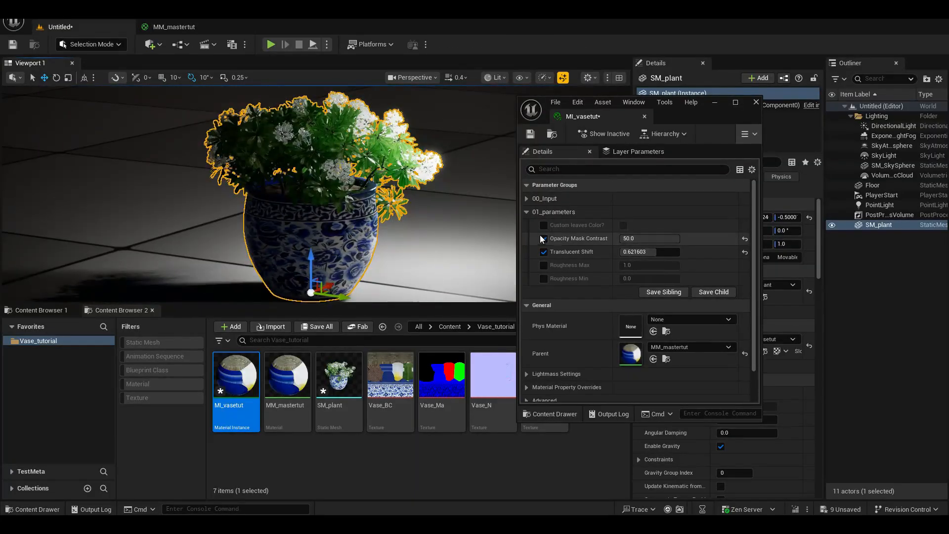
pyautogui.click(543, 225)
pyautogui.click(624, 225)
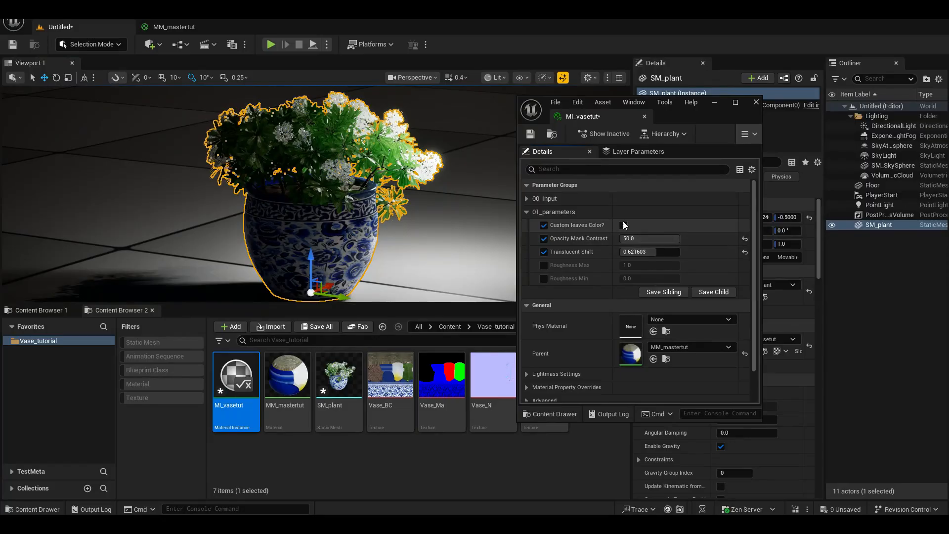
# - Override Leaves Color Tint in MI_vasetut and set it to a strong blue, hex 4376FFFF
pyautogui.scroll(5, 317, 194)
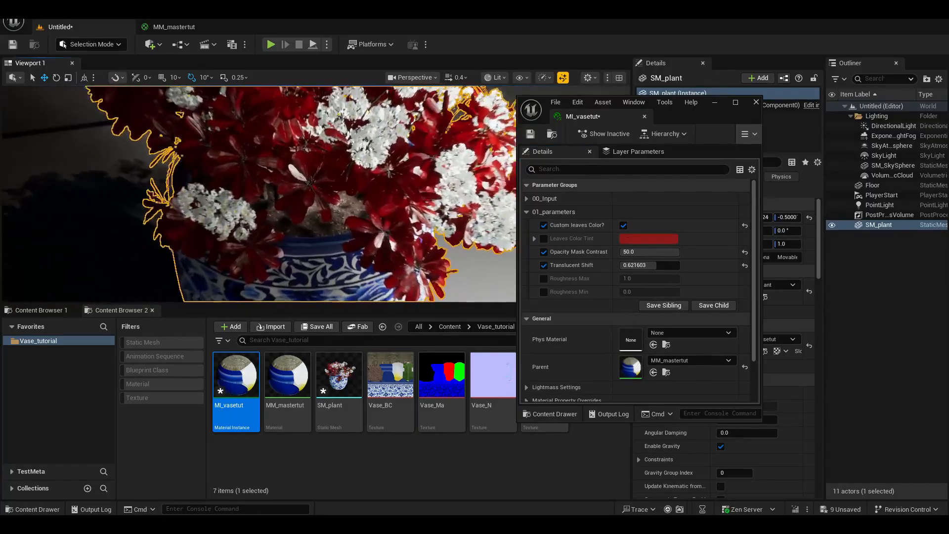
pyautogui.moveTo(317, 194)
pyautogui.keyDown('alt'); pyautogui.mouseDown()
pyautogui.moveTo(396, 194)
pyautogui.moveTo(317, 194)
pyautogui.mouseUp(); pyautogui.keyUp('alt')
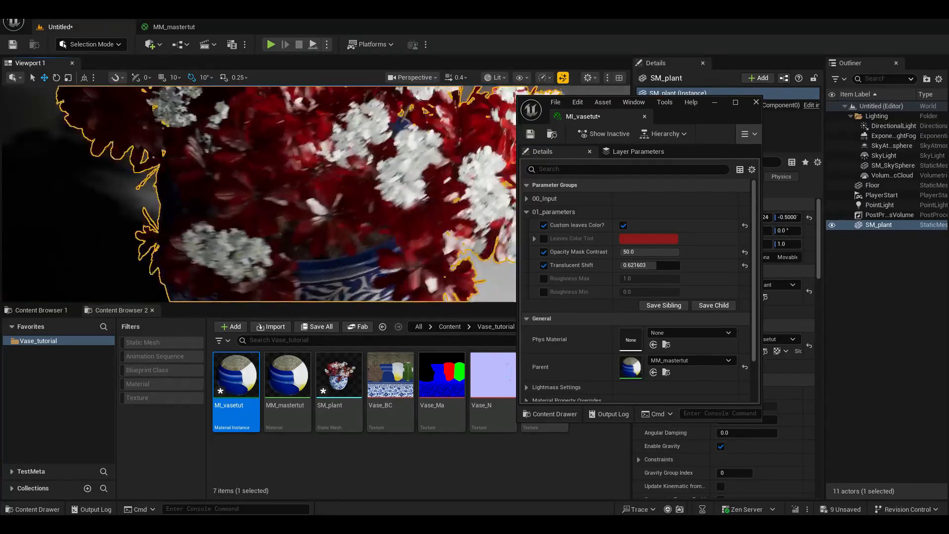
pyautogui.click(543, 239)
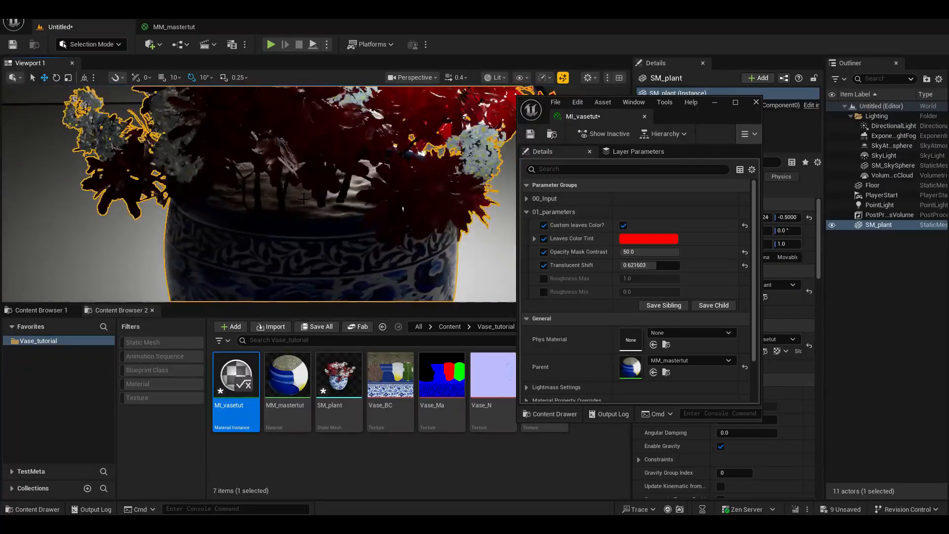
pyautogui.scroll(-3, 316, 194)
pyautogui.click(632, 238)
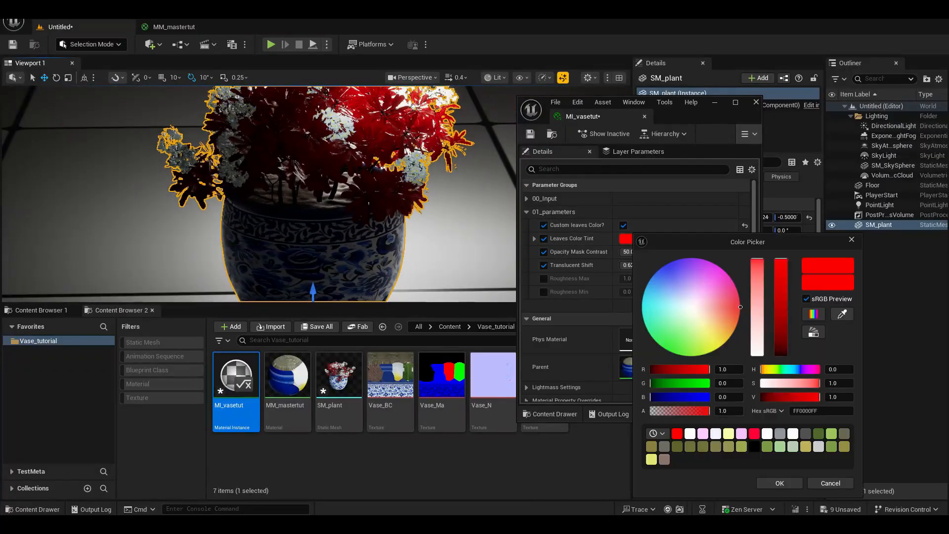
pyautogui.moveTo(682, 300); pyautogui.dragTo(662, 270)
pyautogui.moveTo(316, 193); pyautogui.dragTo(336, 176, button='right')
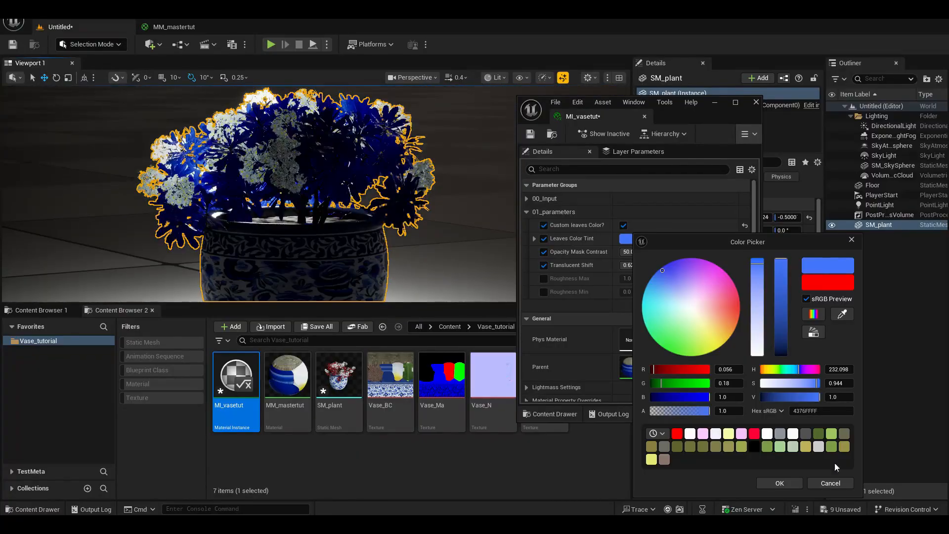
pyautogui.click(786, 483)
pyautogui.moveTo(294, 194); pyautogui.dragTo(346, 188, button='right')
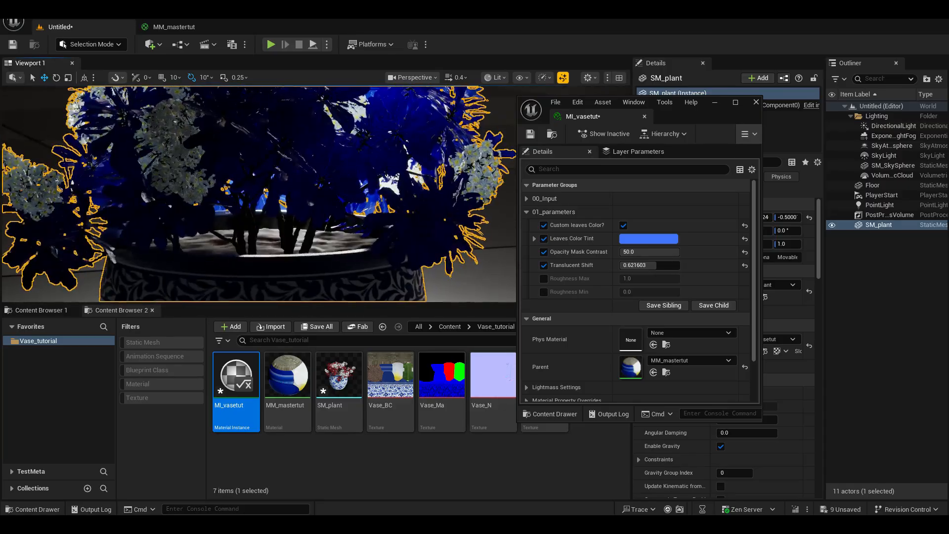
# - Change Leaves Color Tint to a pale, desaturated lavender blue
pyautogui.click(648, 238)
pyautogui.moveTo(788, 276); pyautogui.dragTo(765, 306)
pyautogui.press('Return')
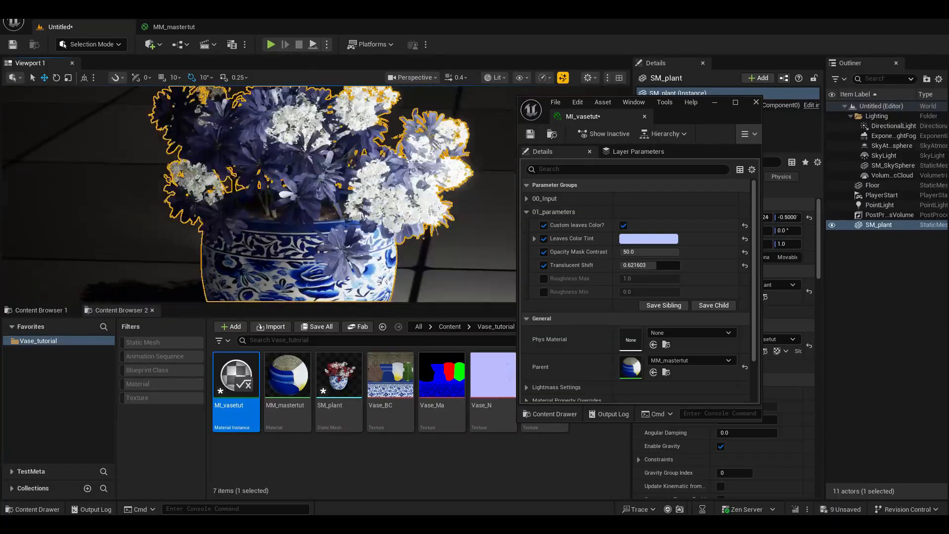
# - Override Roughness Max and Roughness Min in the instance, and try a Roughness Max of 0.344 and lower on the plant
pyautogui.click(544, 278)
pyautogui.click(543, 293)
pyautogui.moveTo(647, 280); pyautogui.dragTo(620, 280)
pyautogui.moveTo(346, 198); pyautogui.dragTo(353, 198, button='right')
pyautogui.press('w')
pyautogui.moveTo(239, 243); pyautogui.dragTo(239, 243, button='right')
pyautogui.scroll(3, 240, 243)
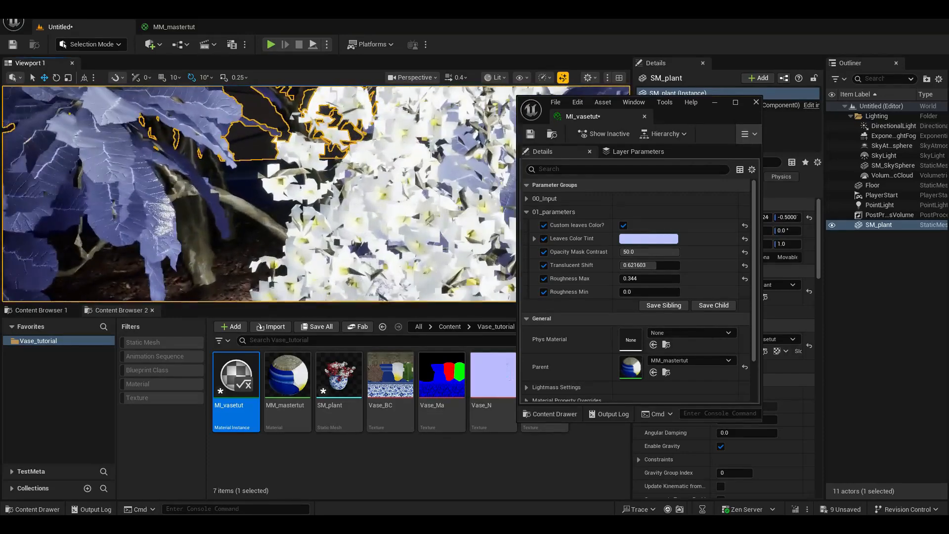
pyautogui.moveTo(642, 279); pyautogui.dragTo(580, 284)
pyautogui.scroll(-8, 316, 194)
pyautogui.keyDown('alt'); pyautogui.moveTo(316, 194); pyautogui.dragTo(284, 201); pyautogui.keyUp('alt')
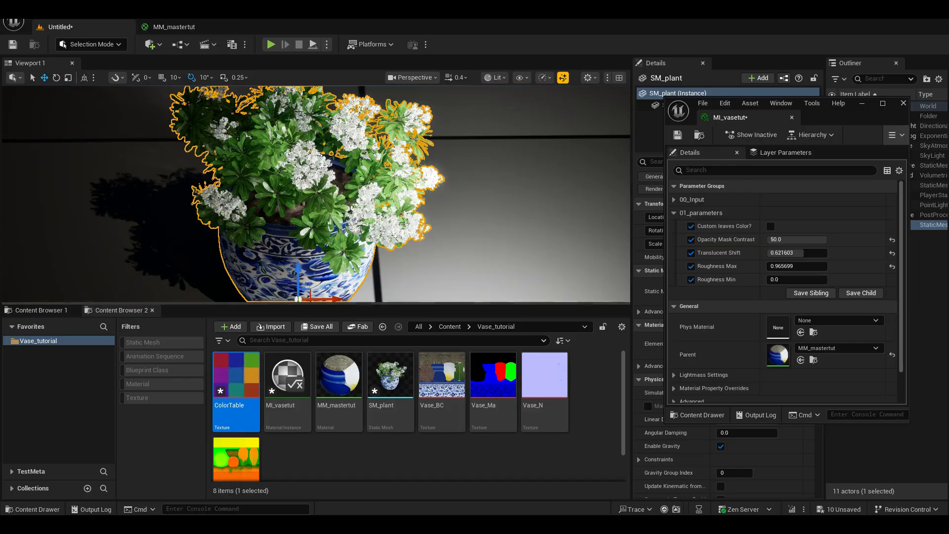
# - Place the ColorTable texture as a Texture Sample in an empty area of the MM_mastertut graph
pyautogui.click(236, 423)
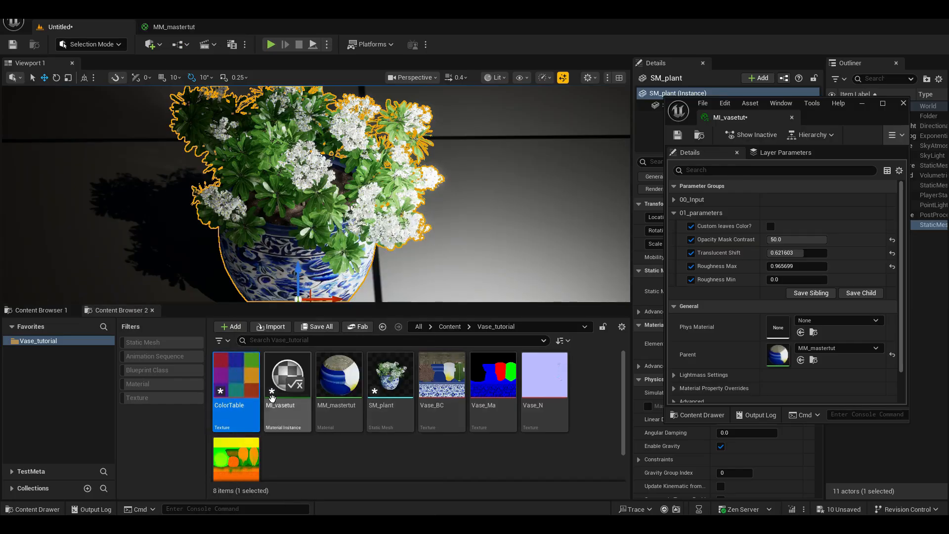
pyautogui.click(167, 28)
pyautogui.moveTo(306, 180); pyautogui.dragTo(369, 388, button='right')
pyautogui.press('t')
pyautogui.click(254, 164)
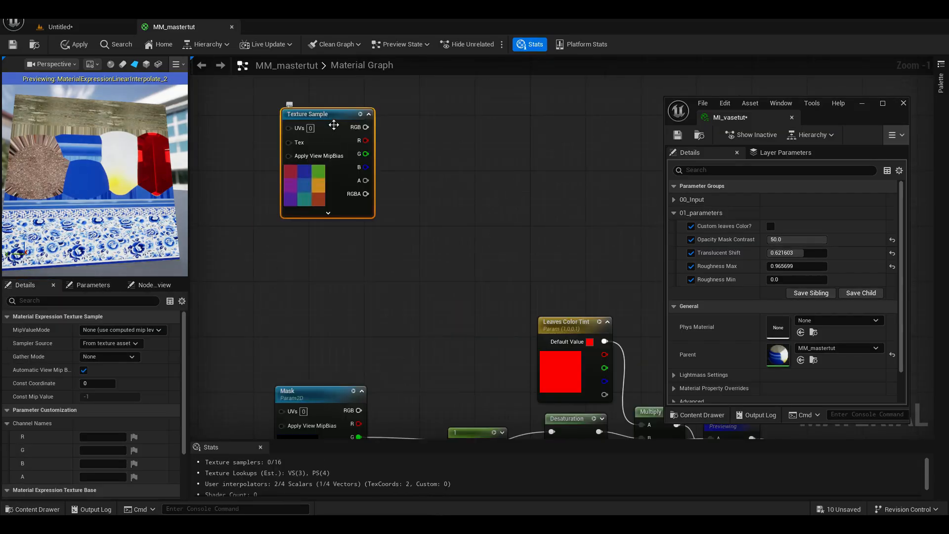
# - Convert the new Texture Sample to a parameter named ColorTable
pyautogui.rightClick(334, 125)
pyautogui.click(371, 184)
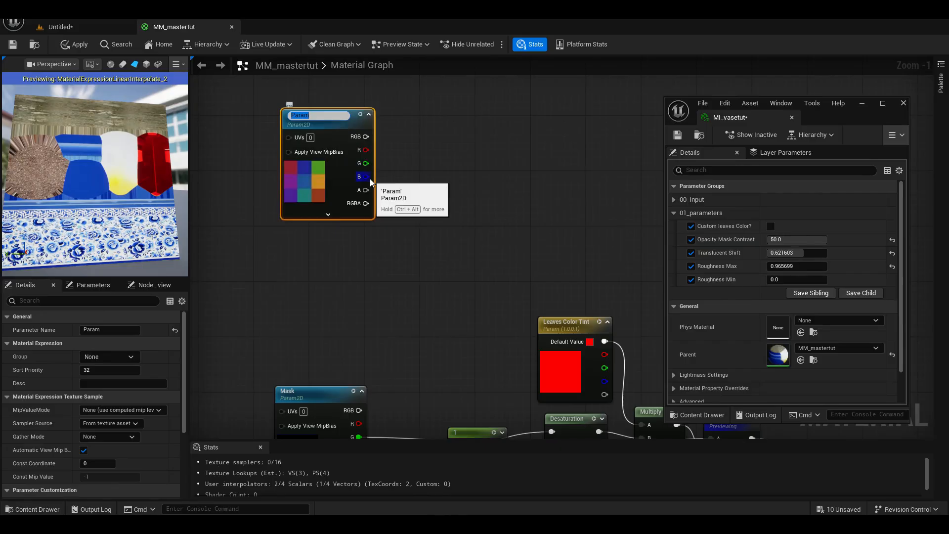
pyautogui.write('ColorTable')
pyautogui.press('Return')
pyautogui.scroll(-3, 424, 239)
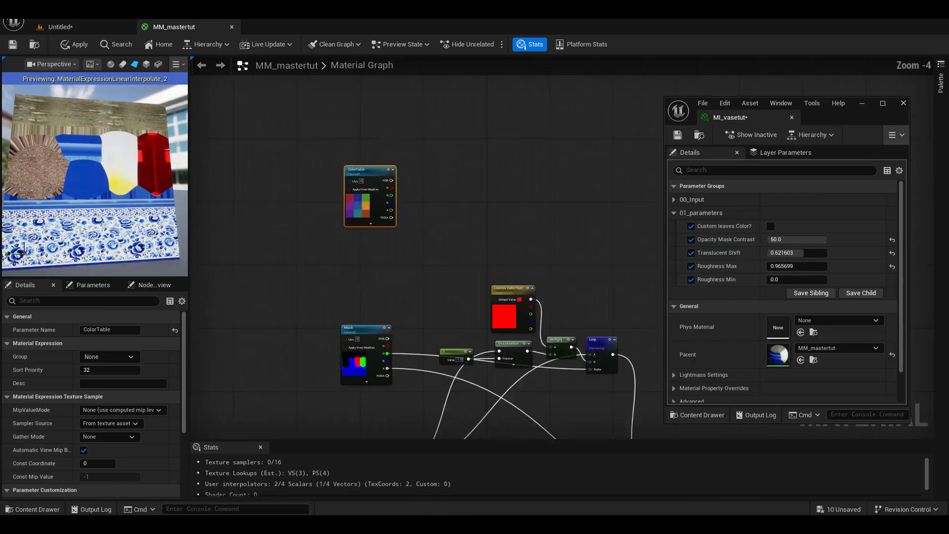
# - Add a TextureCoordinate node in the empty graph area ahead of the ColorTable parameter
pyautogui.moveTo(266, 222); pyautogui.dragTo(465, 234, button='right')
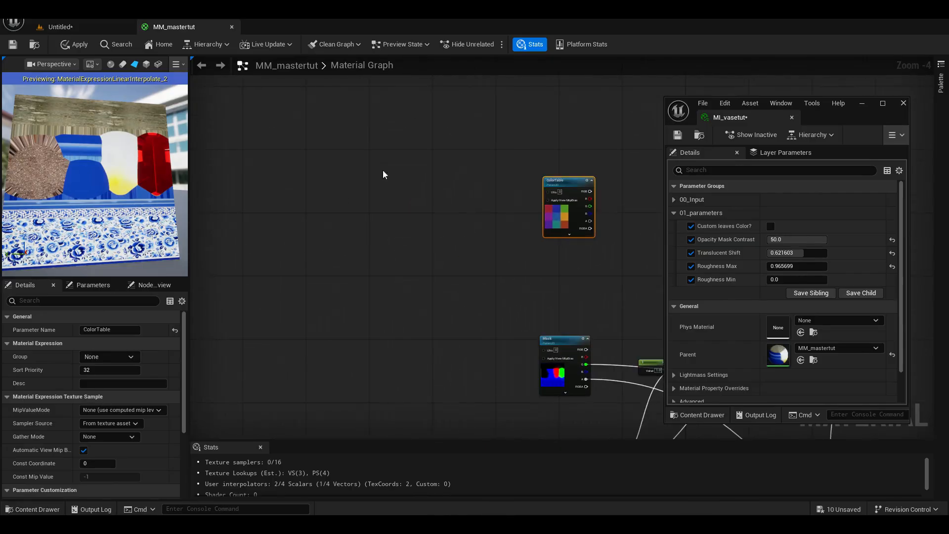
pyautogui.scroll(3, 383, 173)
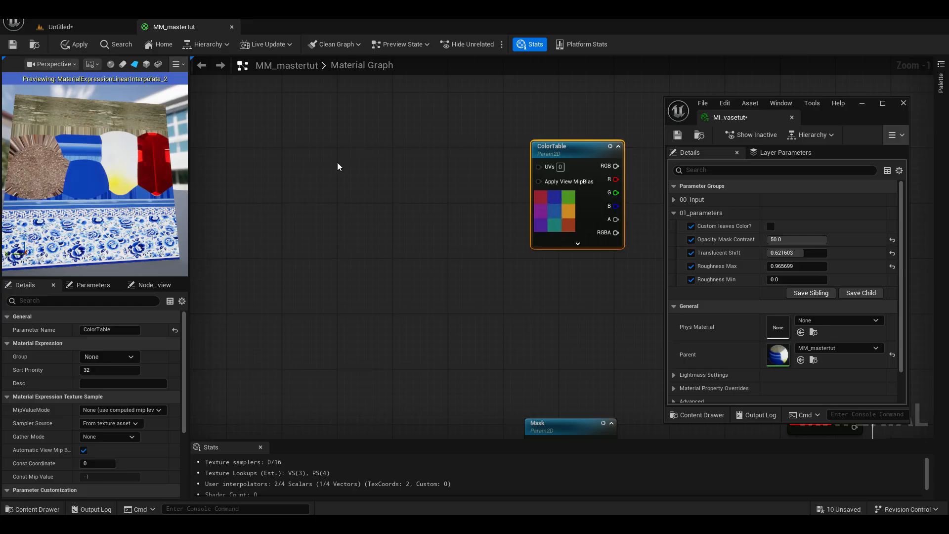
pyautogui.moveTo(328, 169); pyautogui.dragTo(282, 212, button='right')
pyautogui.rightClick(283, 212)
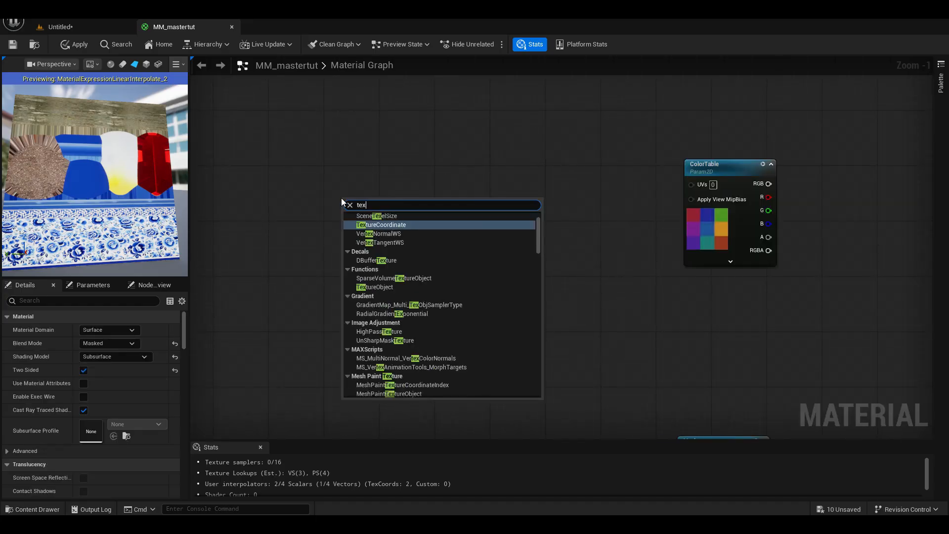
pyautogui.write('turec')
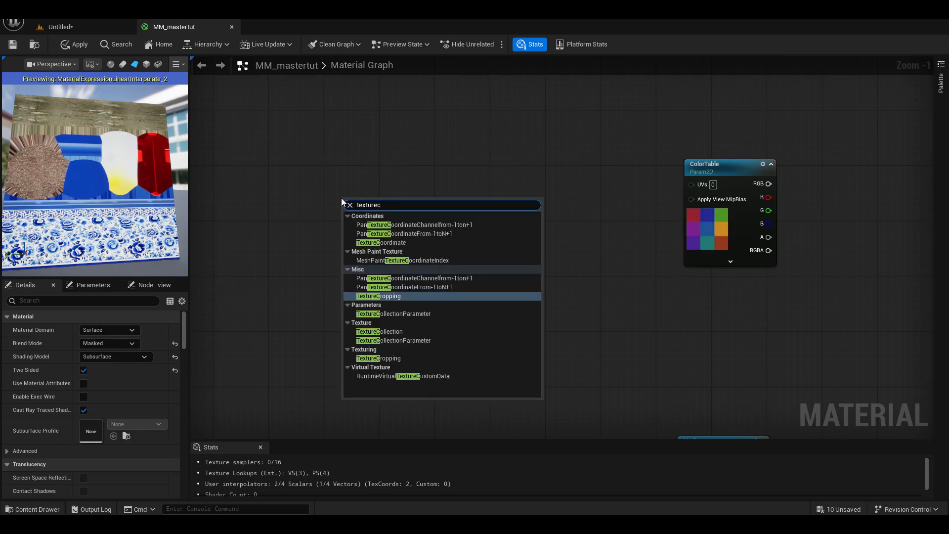
pyautogui.click(381, 242)
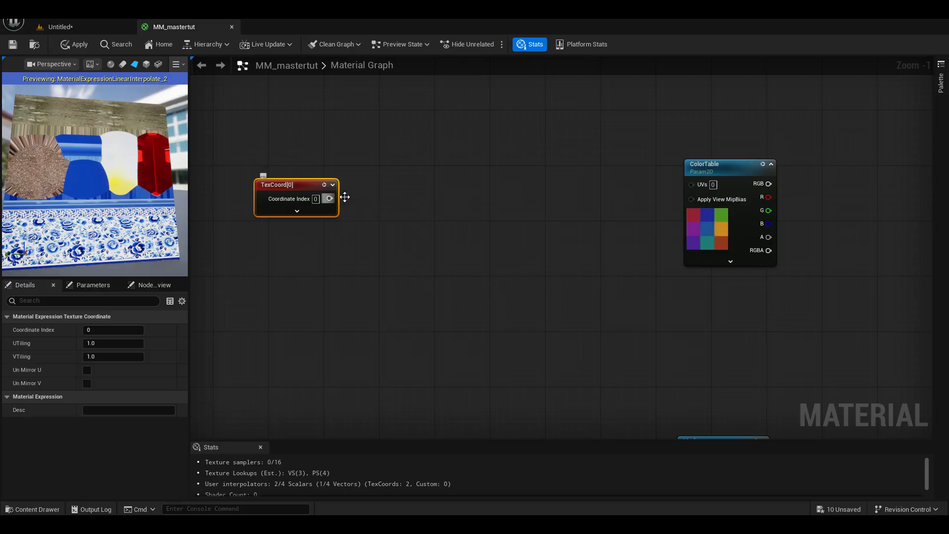
# - Divide the texture coordinates by a constant of 3 using a Divide node
pyautogui.moveTo(329, 199); pyautogui.dragTo(411, 197)
pyautogui.write('3')
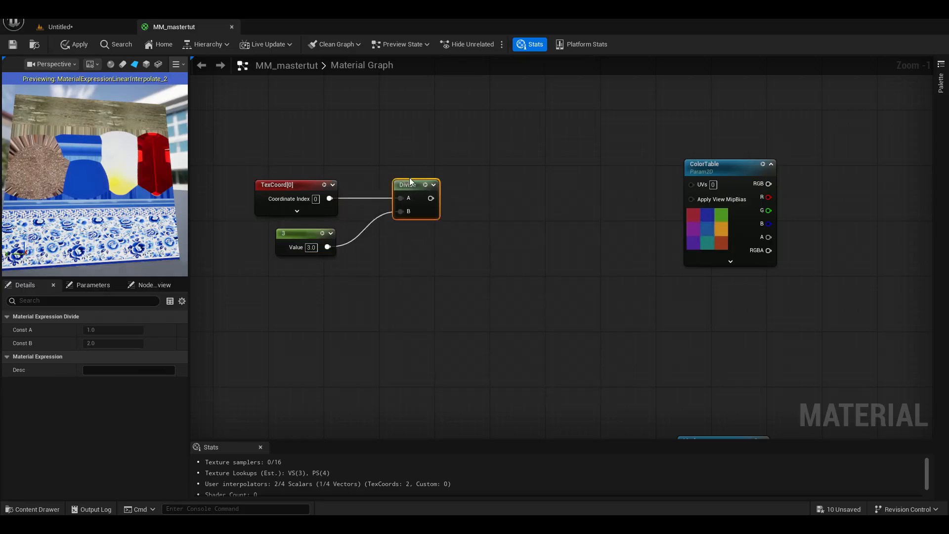
pyautogui.moveTo(406, 184); pyautogui.dragTo(399, 184)
# - Convert the constant 3 to a scalar parameter named GridSize and align it under TexCoord
pyautogui.rightClick(298, 237)
pyautogui.click(330, 266)
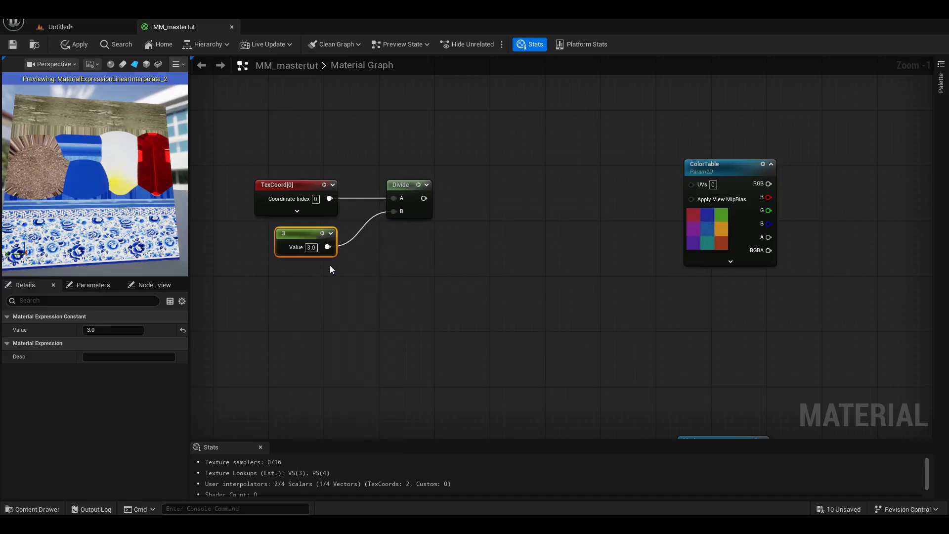
pyautogui.write('GridSize')
pyautogui.press('Return')
pyautogui.moveTo(295, 232); pyautogui.dragTo(302, 239)
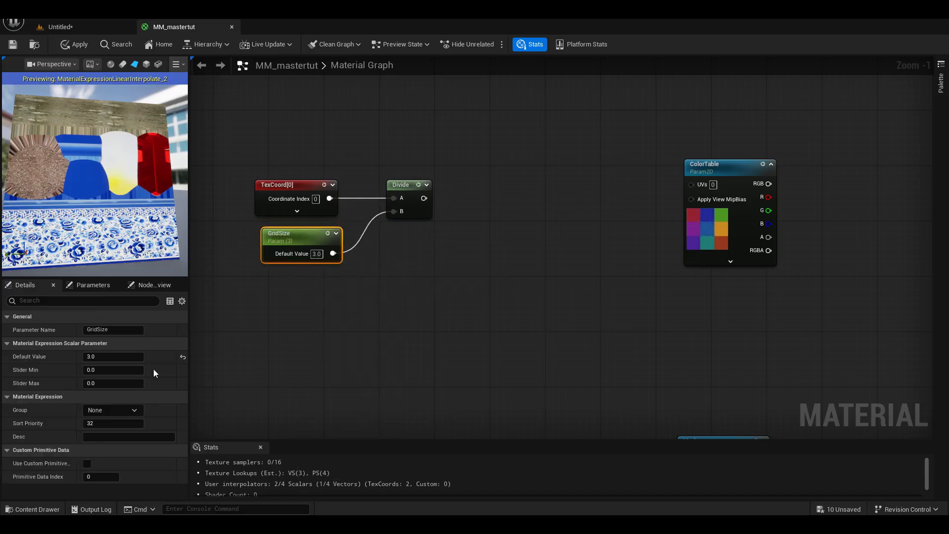
# - Connect the Divide output to the UVs input of ColorTable
pyautogui.click(206, 319)
pyautogui.moveTo(423, 198); pyautogui.dragTo(648, 188)
pyautogui.click(689, 181)
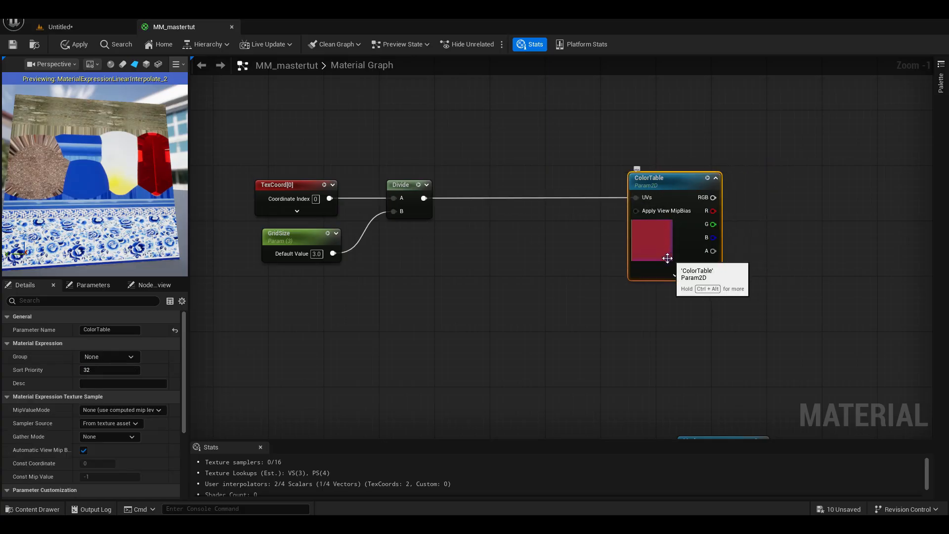
# - Insert an Add node with B set to 0 between Divide and ColorTable's UVs
pyautogui.click(537, 219)
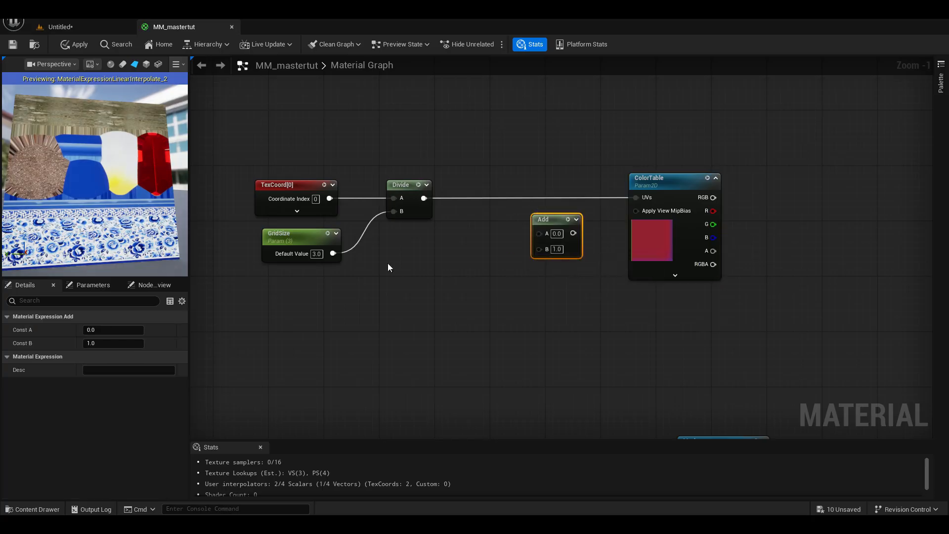
pyautogui.moveTo(424, 199); pyautogui.dragTo(636, 198)
pyautogui.click(557, 240)
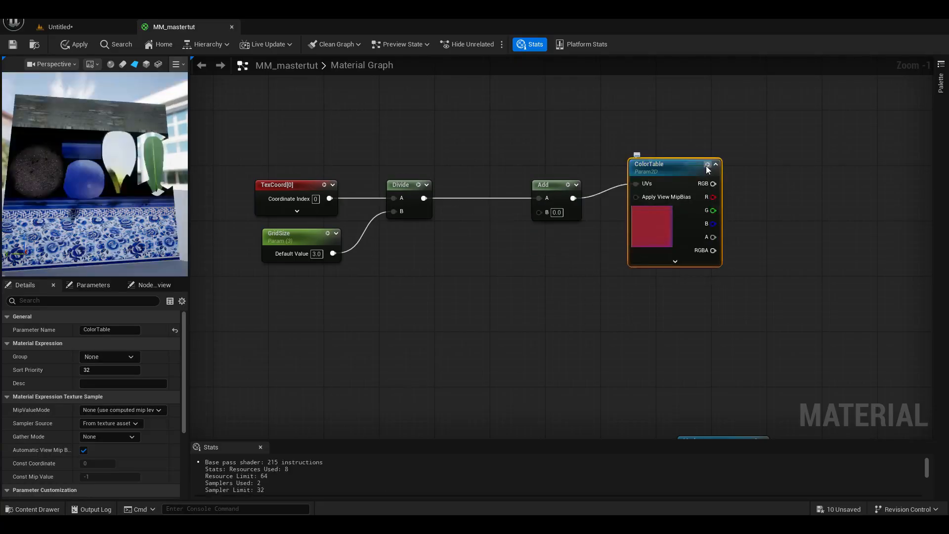
# - Preview the ColorTable node and try offsets of 0.2 and 0.33 in the Add node's B value
pyautogui.click(706, 165)
pyautogui.click(556, 212)
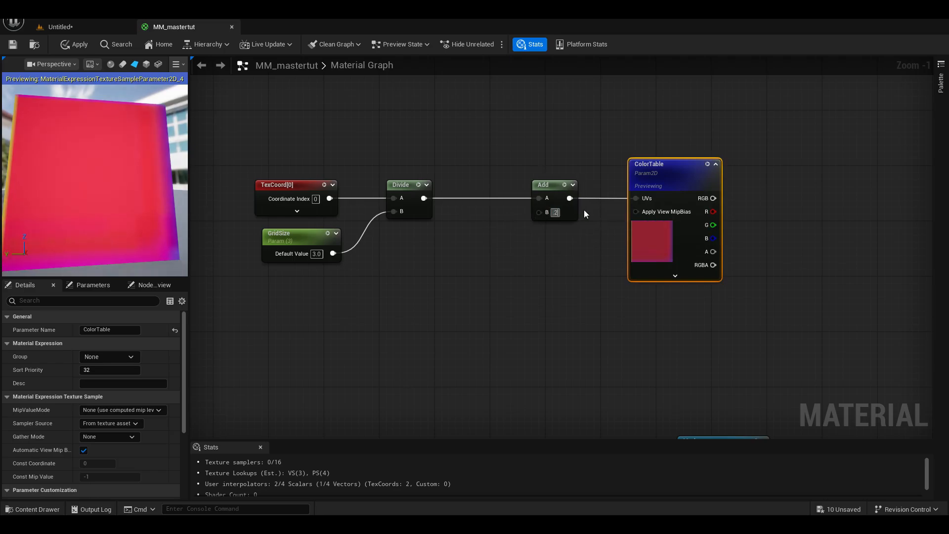
pyautogui.write('.2')
pyautogui.press('Return')
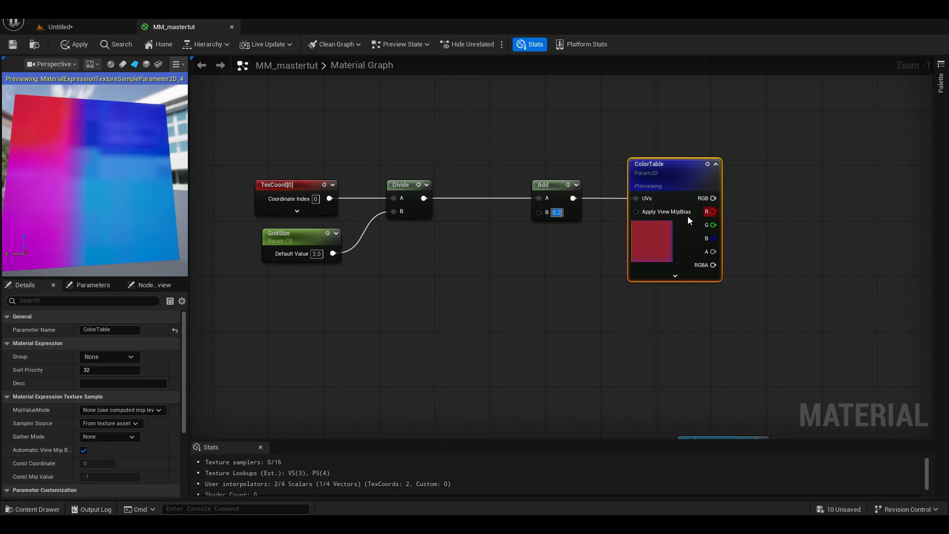
pyautogui.write('.33')
pyautogui.press('Return')
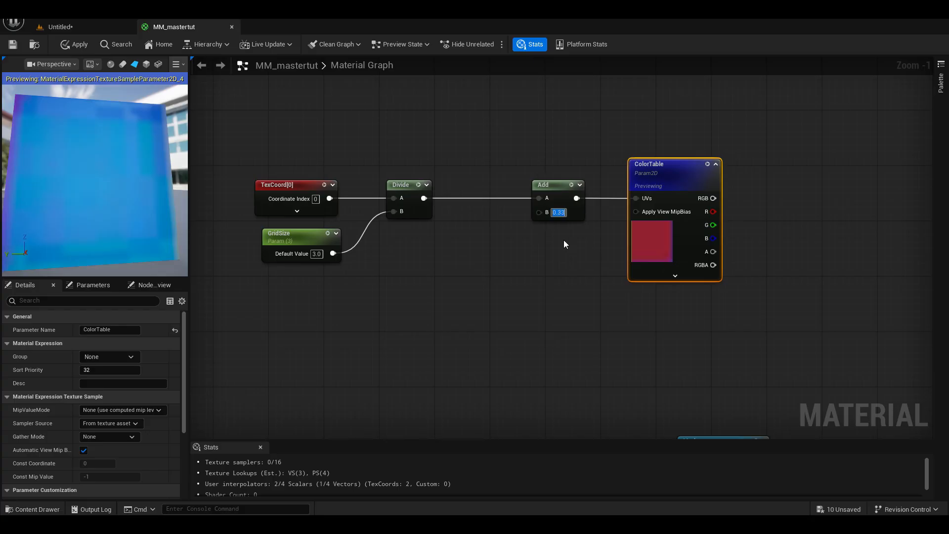
# - Check ColorTable's full grid with its UVs disconnected, then reconnect the Add output and leave more room between the two nodes
pyautogui.keyDown('alt'); pyautogui.click(636, 198); pyautogui.keyUp('alt')
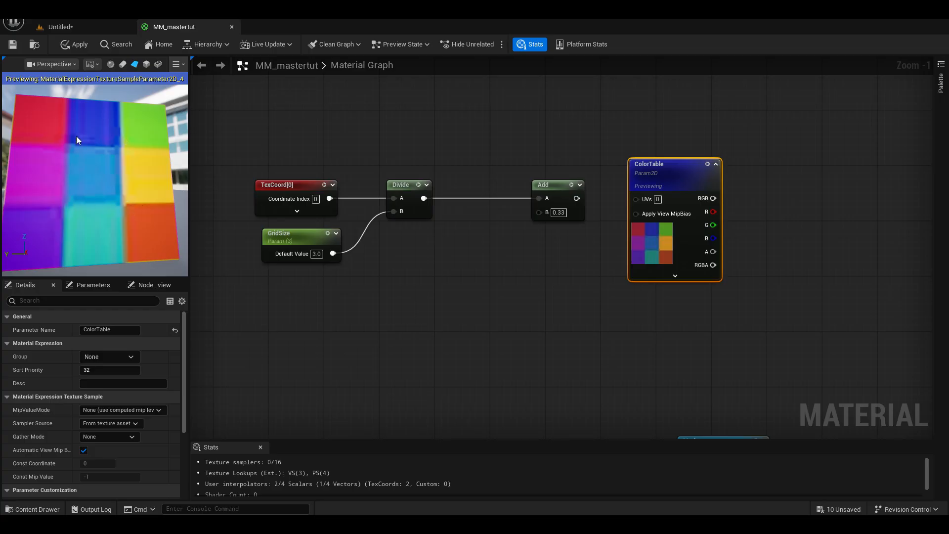
pyautogui.moveTo(586, 151); pyautogui.dragTo(530, 228)
pyautogui.moveTo(568, 182); pyautogui.dragTo(708, 185)
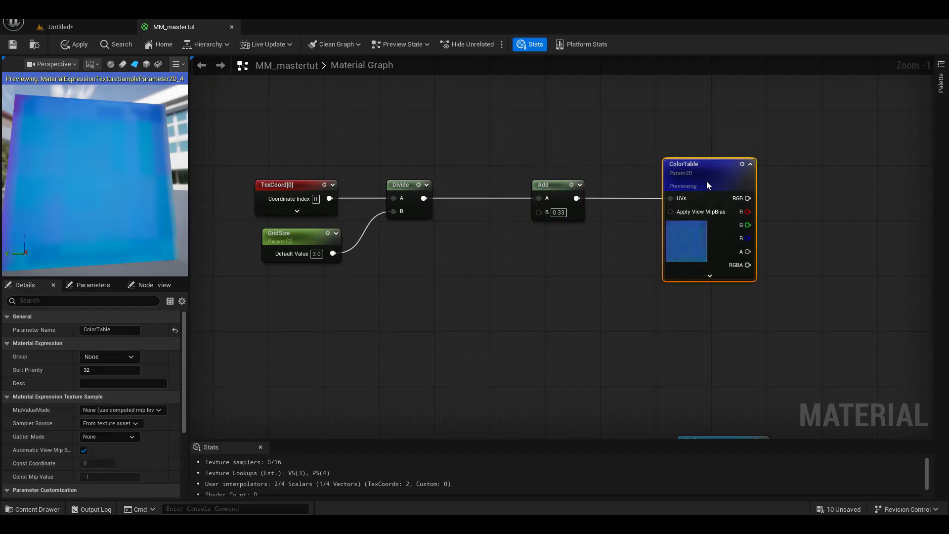
pyautogui.moveTo(330, 381); pyautogui.dragTo(467, 359, button='right')
pyautogui.click(459, 311)
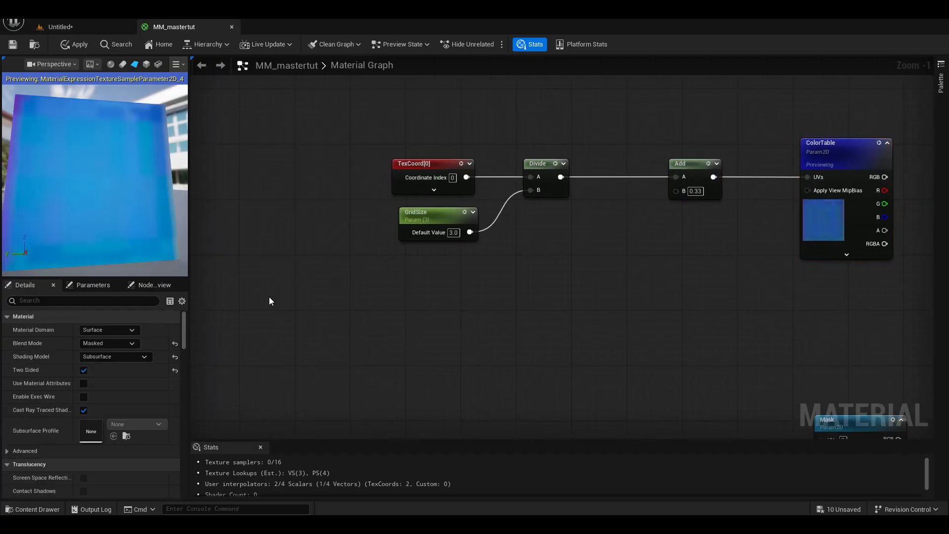
pyautogui.rightClick(251, 289)
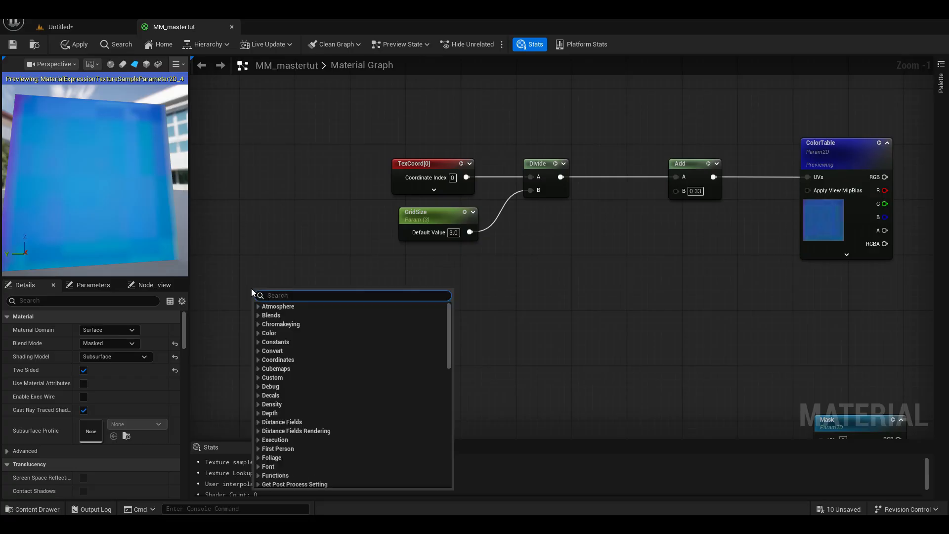
pyautogui.write('floor')
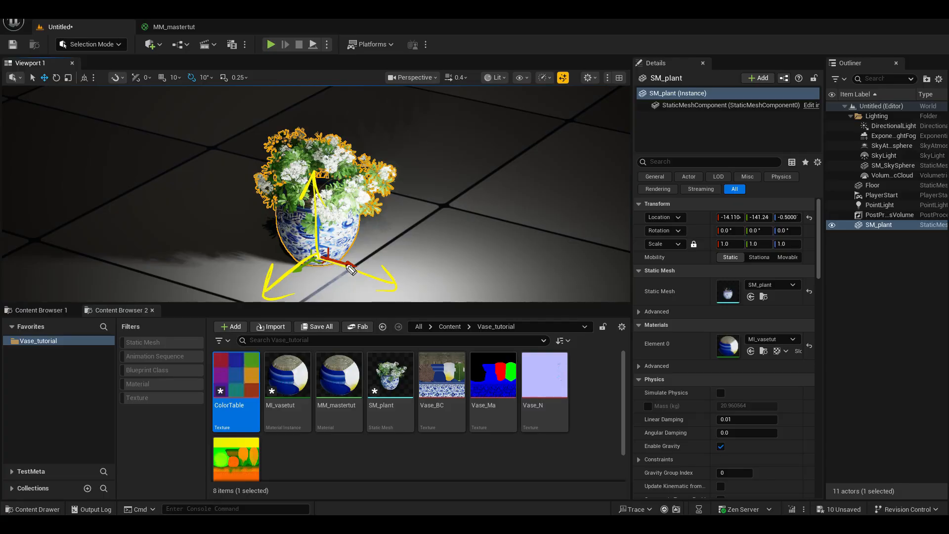
pyautogui.moveTo(291, 285)
pyautogui.mouseDown()
pyautogui.moveTo(291, 272)
pyautogui.moveTo(326, 284)
pyautogui.mouseUp()
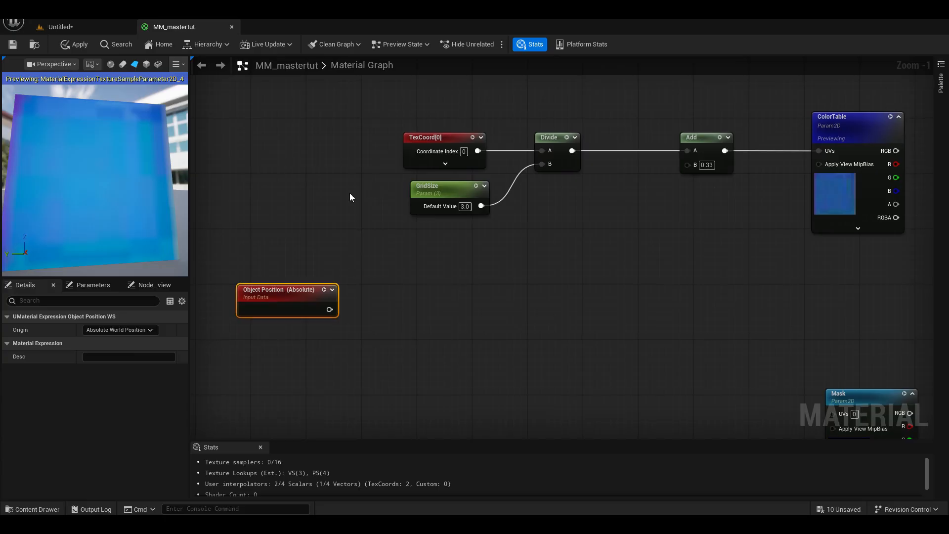
# - Attach a component mask to the Object Position output and restrict it to the R channel
pyautogui.click(340, 326)
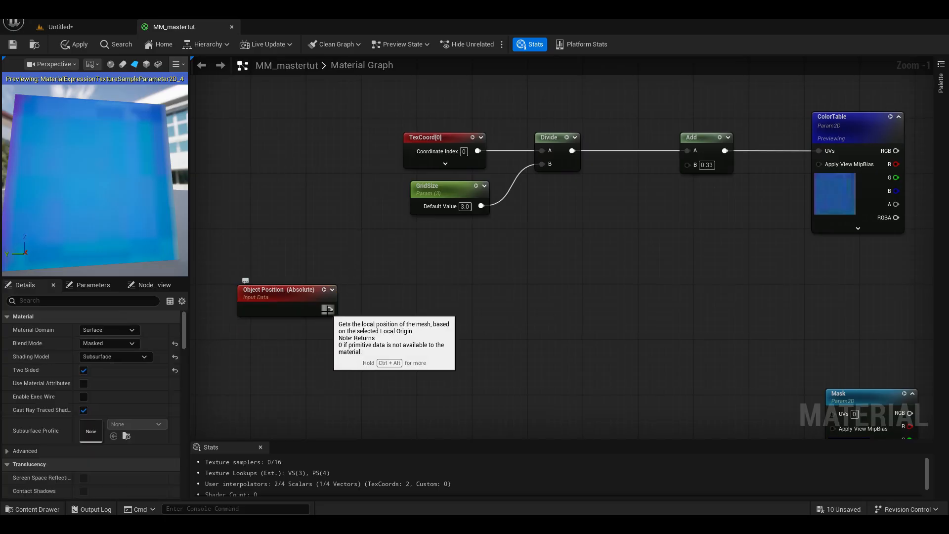
pyautogui.moveTo(359, 292); pyautogui.dragTo(414, 252)
pyautogui.write('mask')
pyautogui.press('Return')
pyautogui.click(87, 344)
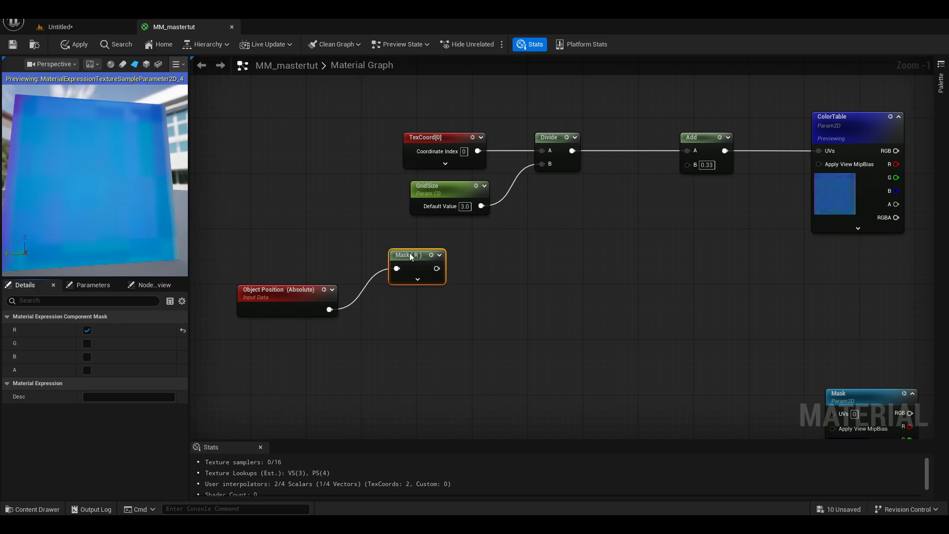
# - Duplicate the R component mask, keep the copy wired to Object Position, and restrict the copy to the G channel
pyautogui.hotkey('ctrl', 'c')
pyautogui.hotkey('ctrl', 'v')
pyautogui.moveTo(430, 270); pyautogui.dragTo(411, 353)
pyautogui.click(87, 343)
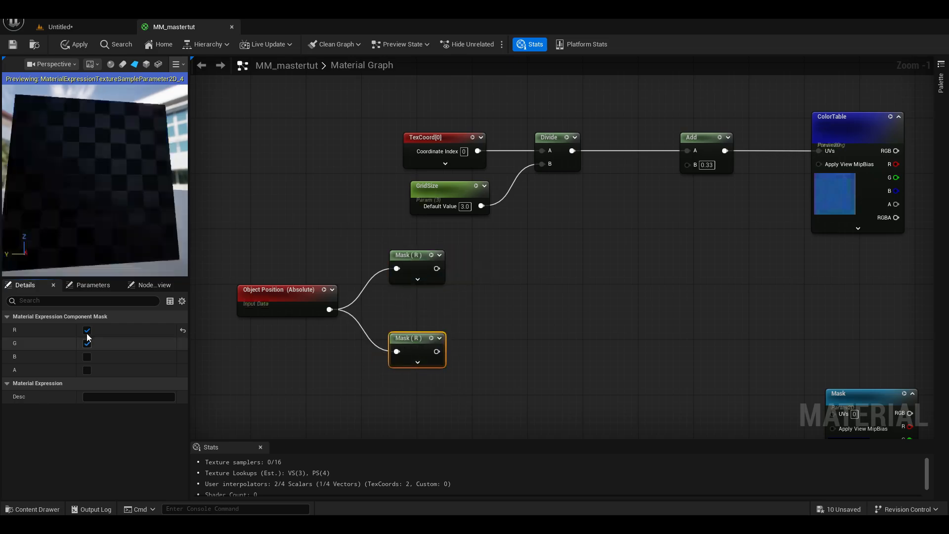
pyautogui.click(87, 329)
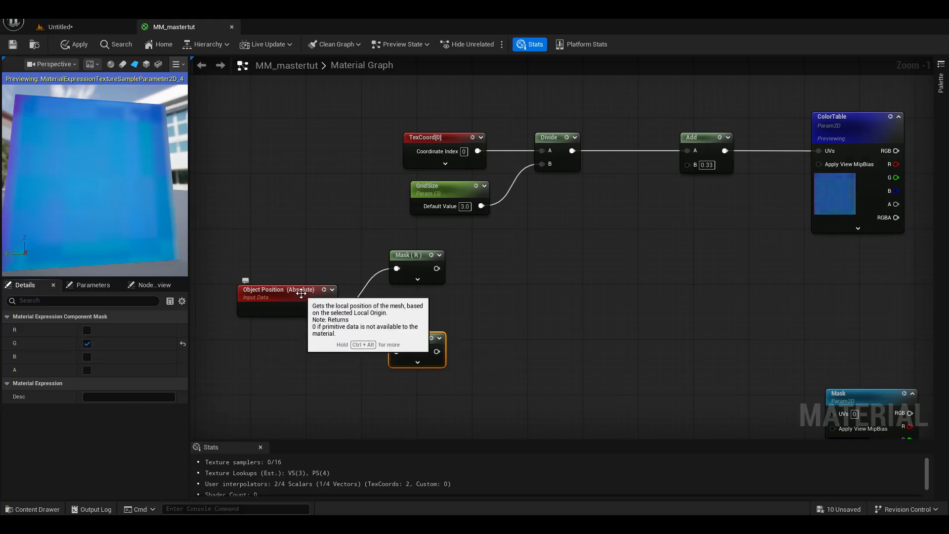
pyautogui.click(409, 254)
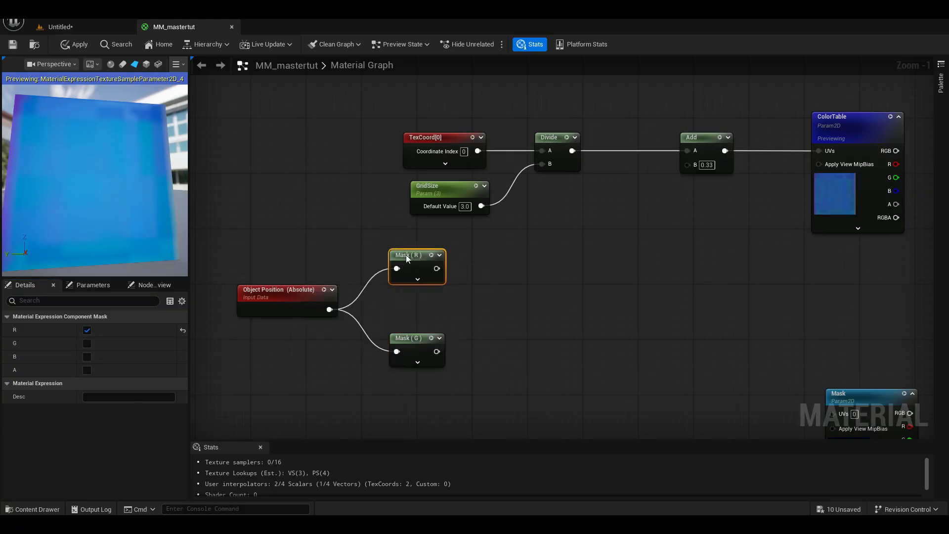
# - Switch to the level and view the plant from the Top view
pyautogui.click(114, 31)
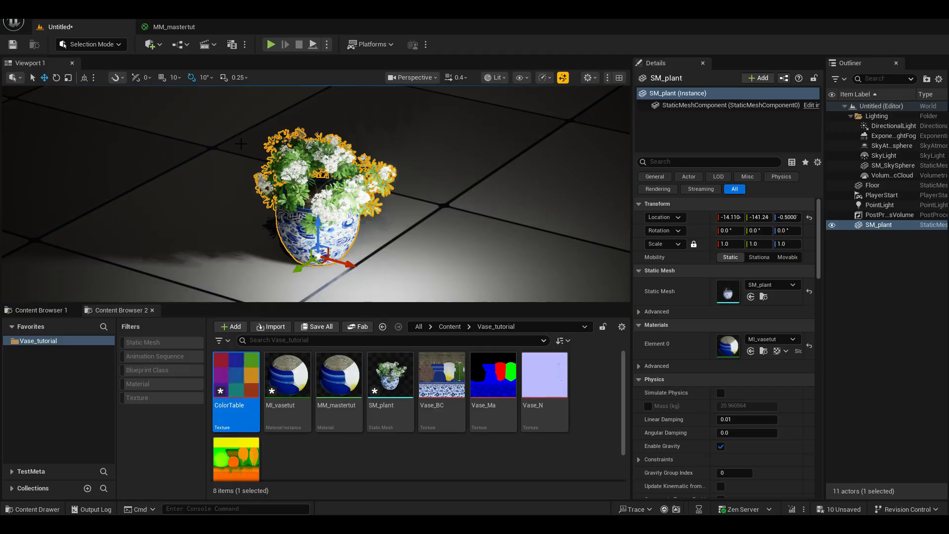
pyautogui.moveTo(472, 243); pyautogui.dragTo(180, 153)
pyautogui.moveTo(455, 303); pyautogui.dragTo(154, 182)
pyautogui.moveTo(410, 308); pyautogui.dragTo(140, 199)
pyautogui.moveTo(268, 150); pyautogui.dragTo(176, 246)
pyautogui.moveTo(307, 152); pyautogui.dragTo(252, 231)
pyautogui.moveTo(224, 270)
pyautogui.mouseDown()
pyautogui.moveTo(305, 155)
pyautogui.moveTo(256, 285)
pyautogui.mouseUp()
pyautogui.moveTo(352, 152); pyautogui.dragTo(304, 298)
pyautogui.moveTo(402, 184); pyautogui.dragTo(350, 293)
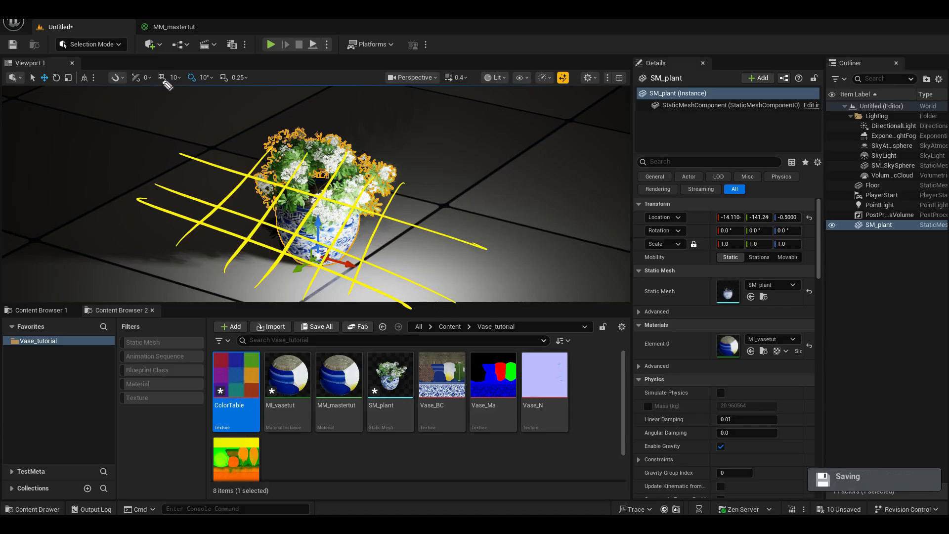
pyautogui.press('Escape')
pyautogui.click(435, 80)
pyautogui.click(435, 80)
pyautogui.hotkey('alt', 'j')
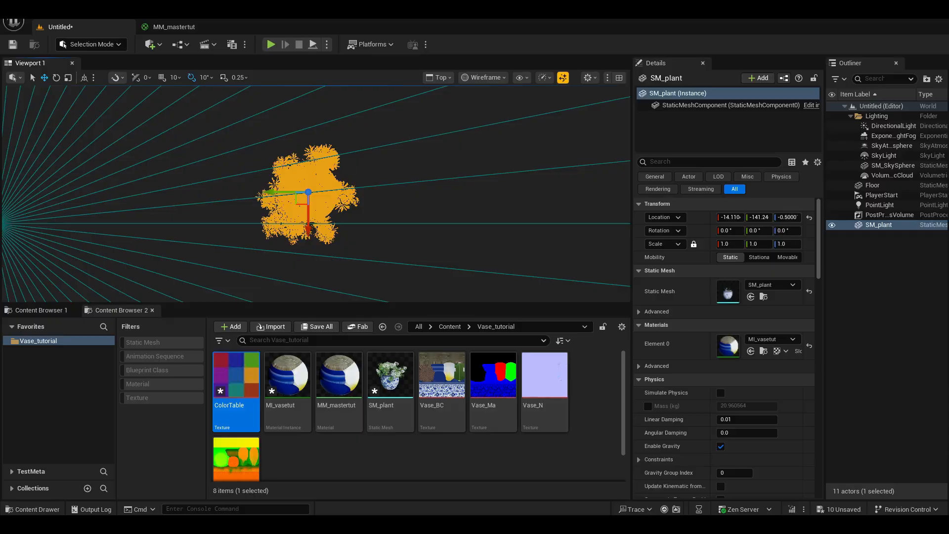
pyautogui.moveTo(307, 101); pyautogui.dragTo(299, 281)
pyautogui.moveTo(234, 113); pyautogui.dragTo(230, 277)
pyautogui.moveTo(366, 118); pyautogui.dragTo(362, 293)
pyautogui.moveTo(432, 114); pyautogui.dragTo(433, 299)
pyautogui.moveTo(136, 130); pyautogui.dragTo(487, 174)
pyautogui.moveTo(146, 167); pyautogui.dragTo(481, 228)
pyautogui.moveTo(128, 219); pyautogui.dragTo(478, 268)
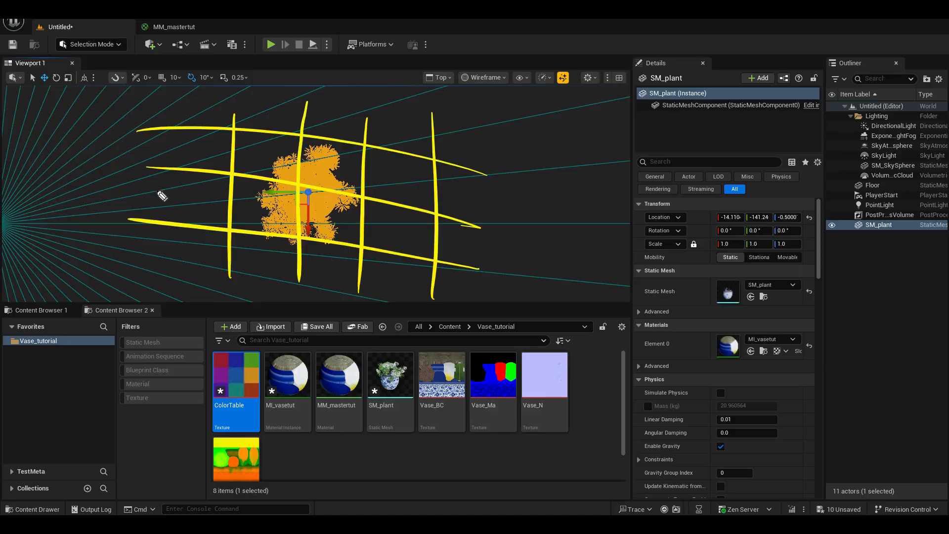
pyautogui.moveTo(62, 144)
pyautogui.mouseDown()
pyautogui.moveTo(75, 130)
pyautogui.moveTo(68, 162)
pyautogui.mouseUp()
pyautogui.moveTo(55, 163)
pyautogui.mouseDown()
pyautogui.moveTo(67, 160)
pyautogui.moveTo(81, 134)
pyautogui.mouseUp()
pyautogui.moveTo(96, 136); pyautogui.dragTo(93, 137)
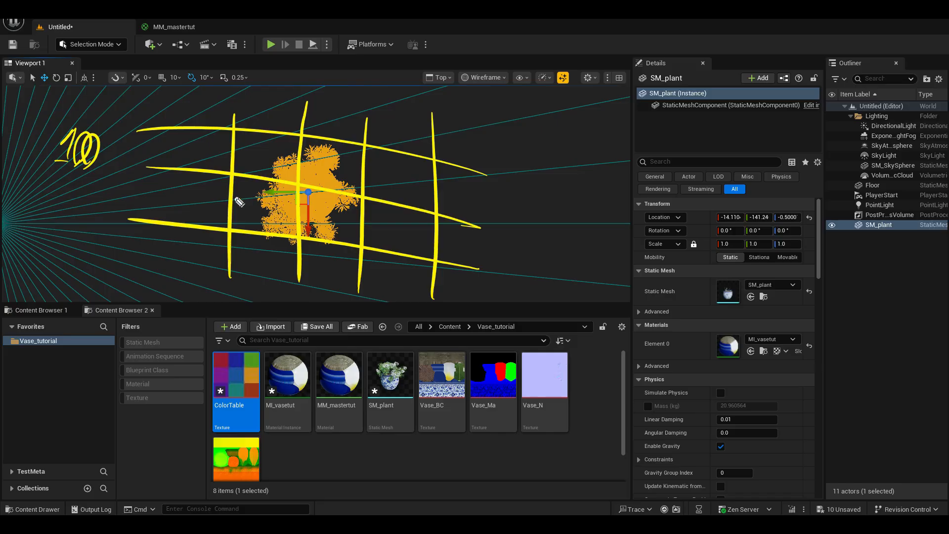
pyautogui.moveTo(232, 169); pyautogui.dragTo(228, 174)
pyautogui.moveTo(229, 227); pyautogui.dragTo(231, 229)
pyautogui.moveTo(297, 235)
pyautogui.mouseDown()
pyautogui.moveTo(267, 280)
pyautogui.moveTo(281, 275)
pyautogui.mouseUp()
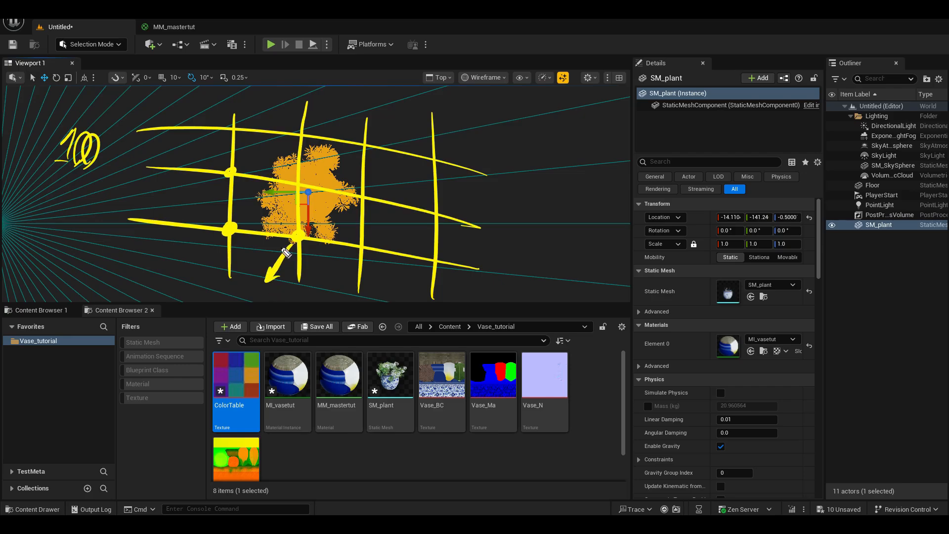
pyautogui.moveTo(49, 164); pyautogui.dragTo(106, 181)
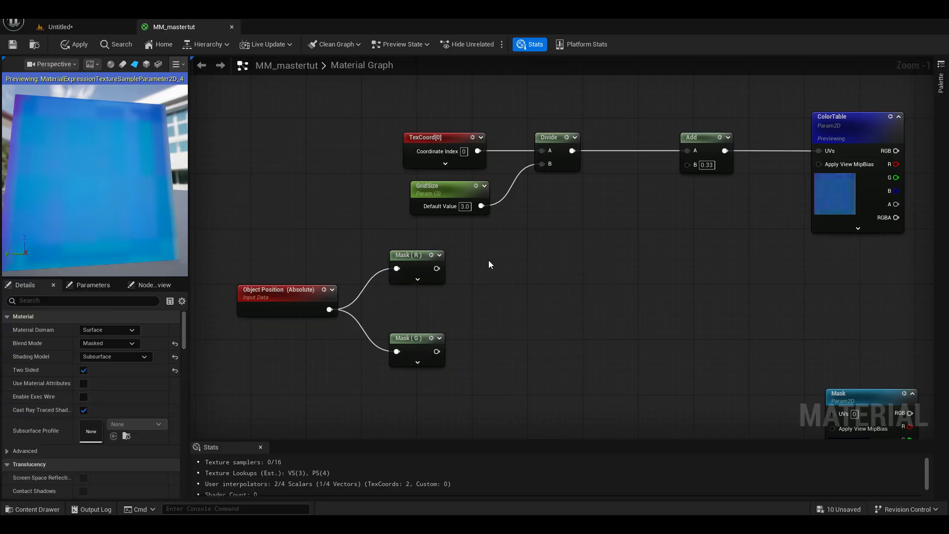
# - Add two Divide nodes and a scalar parameter named Scale of Changes with default value 10 beside the masks
pyautogui.click(488, 260)
pyautogui.click(502, 330)
pyautogui.click(440, 300)
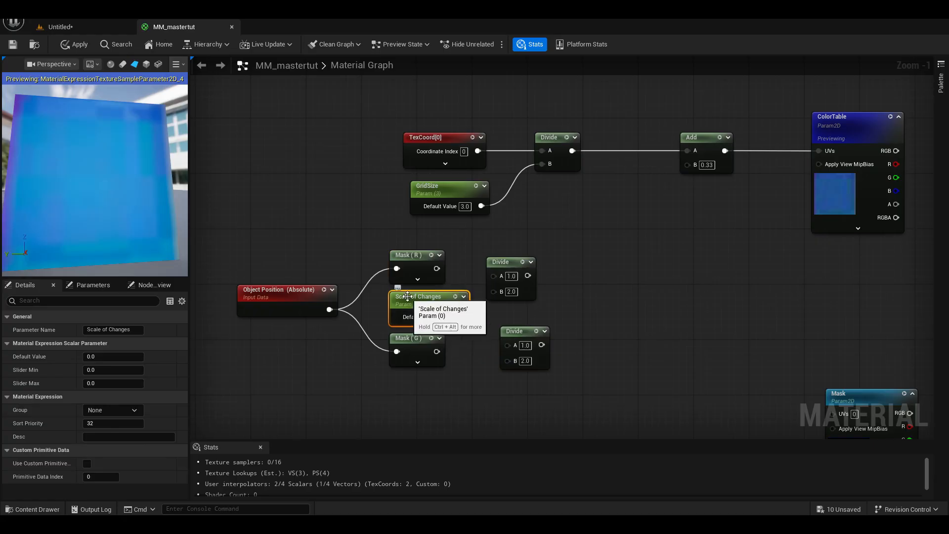
pyautogui.write('10')
pyautogui.press('Return')
# - Connect Scale of Changes to both Divide B inputs and each mask to a Divide A input, aligning the nodes
pyautogui.moveTo(464, 316); pyautogui.dragTo(507, 357)
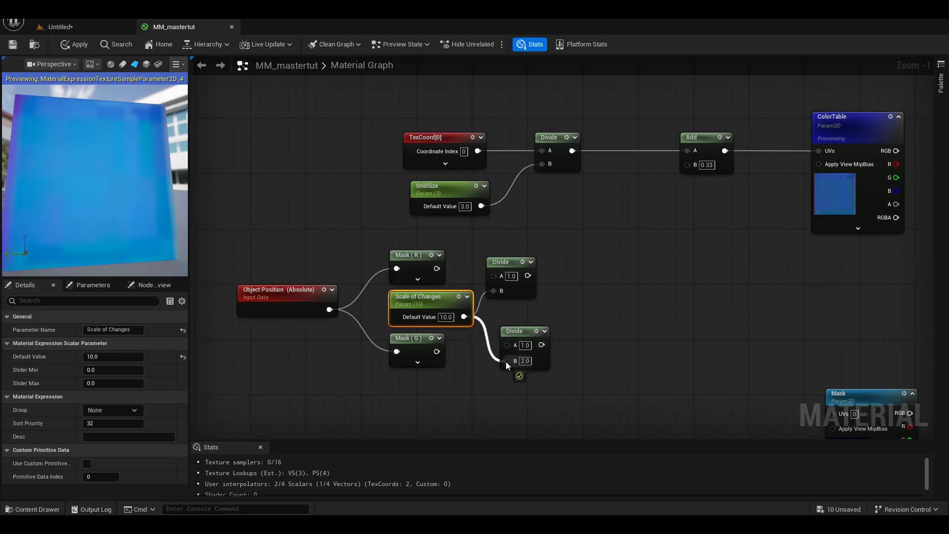
pyautogui.moveTo(436, 352); pyautogui.dragTo(508, 344)
pyautogui.moveTo(435, 270); pyautogui.dragTo(517, 256)
pyautogui.moveTo(522, 331); pyautogui.dragTo(514, 338)
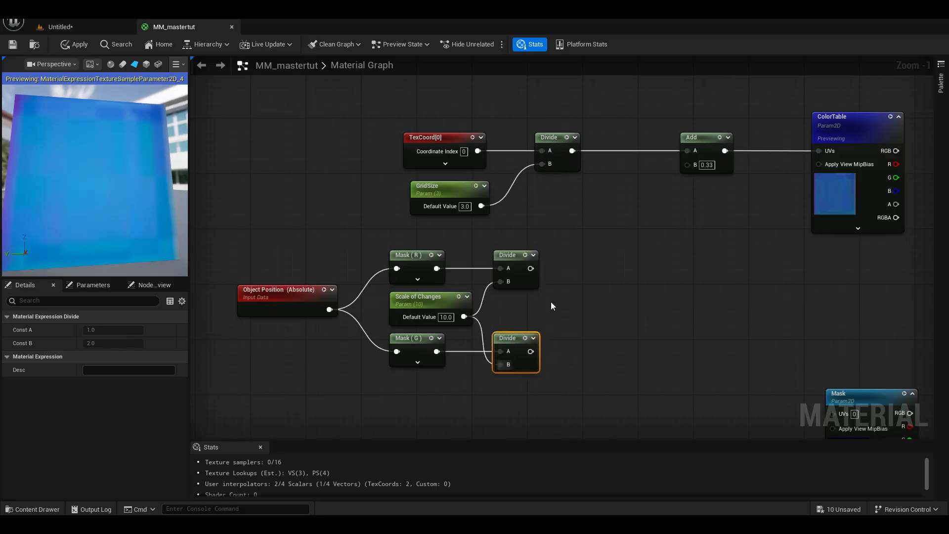
pyautogui.click(553, 275)
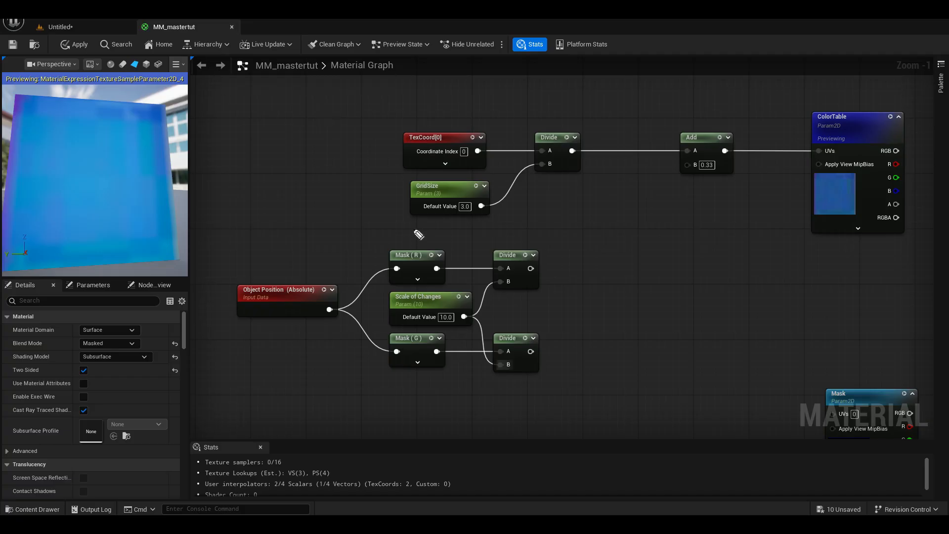
pyautogui.moveTo(399, 227); pyautogui.dragTo(405, 239)
pyautogui.moveTo(420, 221)
pyautogui.mouseDown()
pyautogui.moveTo(424, 238)
pyautogui.moveTo(381, 238)
pyautogui.mouseUp()
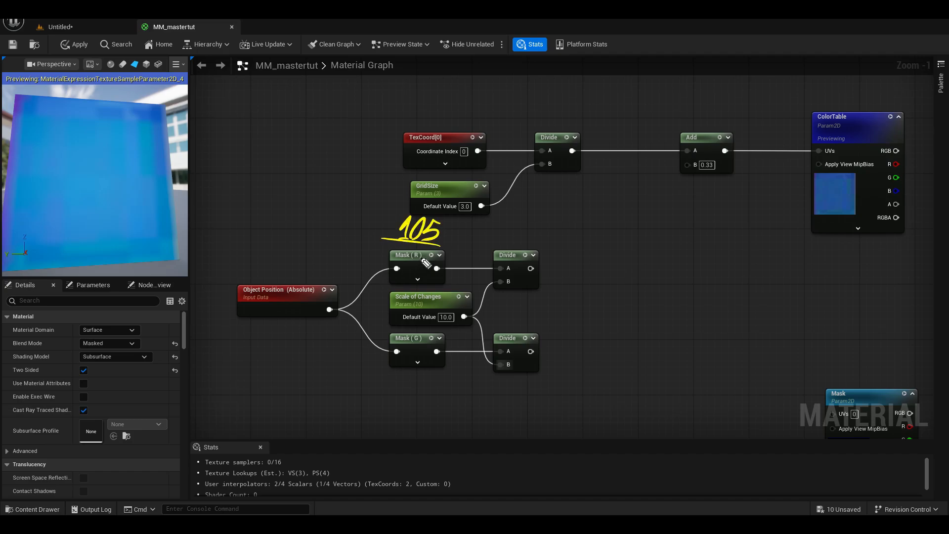
pyautogui.moveTo(448, 324); pyautogui.dragTo(455, 325)
pyautogui.moveTo(518, 218)
pyautogui.mouseDown()
pyautogui.moveTo(514, 239)
pyautogui.moveTo(530, 220)
pyautogui.moveTo(531, 245)
pyautogui.moveTo(542, 243)
pyautogui.mouseUp()
pyautogui.moveTo(544, 223); pyautogui.dragTo(559, 222)
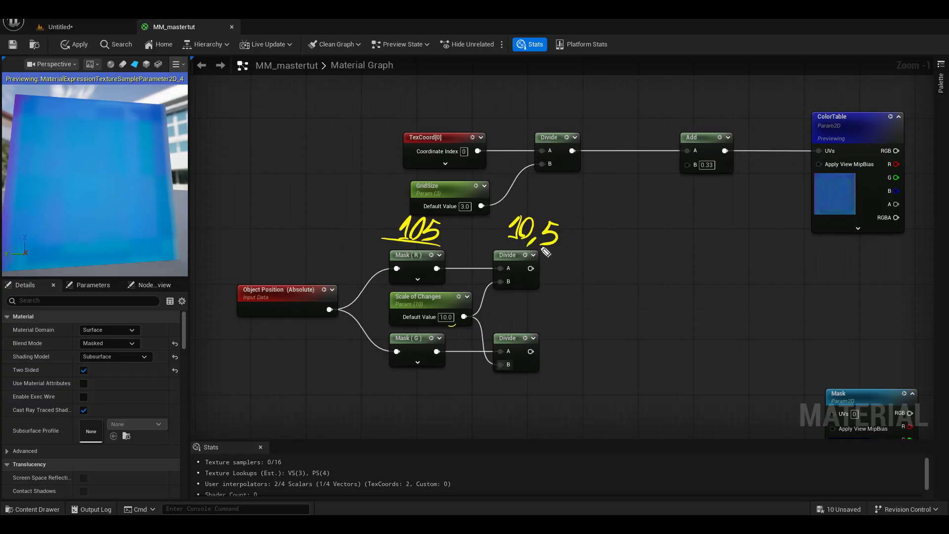
pyautogui.moveTo(542, 269)
pyautogui.mouseDown()
pyautogui.moveTo(585, 270)
pyautogui.moveTo(574, 279)
pyautogui.mouseUp()
pyautogui.moveTo(595, 253)
pyautogui.mouseDown()
pyautogui.moveTo(610, 252)
pyautogui.moveTo(594, 275)
pyautogui.mouseUp()
pyautogui.moveTo(596, 264); pyautogui.dragTo(606, 262)
pyautogui.moveTo(615, 261); pyautogui.dragTo(614, 276)
pyautogui.moveTo(619, 271); pyautogui.dragTo(637, 272)
pyautogui.moveTo(641, 276); pyautogui.dragTo(681, 277)
pyautogui.moveTo(673, 272)
pyautogui.mouseDown()
pyautogui.moveTo(673, 284)
pyautogui.moveTo(704, 252)
pyautogui.mouseUp()
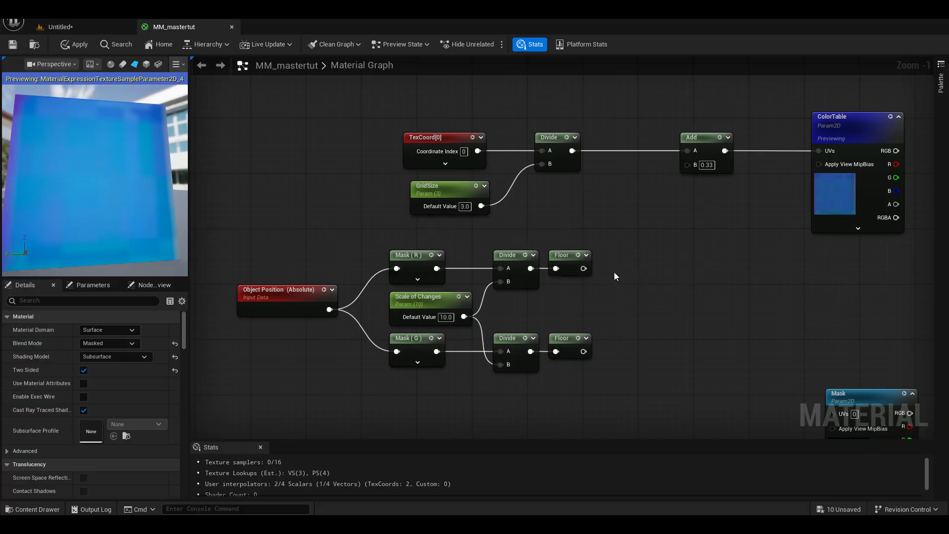
# - Add two aligned Multiply nodes and feed each Floor output into a Multiply A input
pyautogui.press('m')
pyautogui.click(629, 257)
pyautogui.press('m')
pyautogui.click(622, 332)
pyautogui.moveTo(634, 331); pyautogui.dragTo(626, 338)
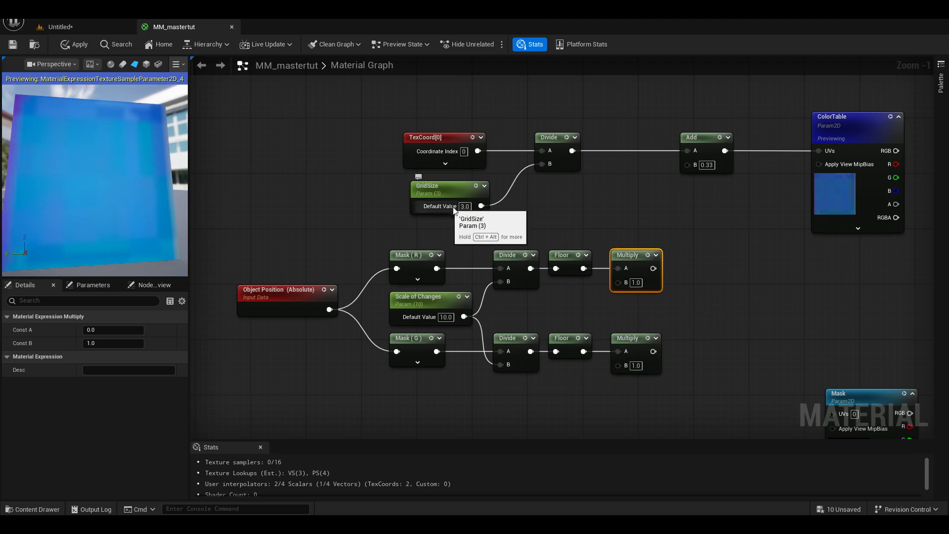
pyautogui.rightClick(555, 203)
pyautogui.write('d')
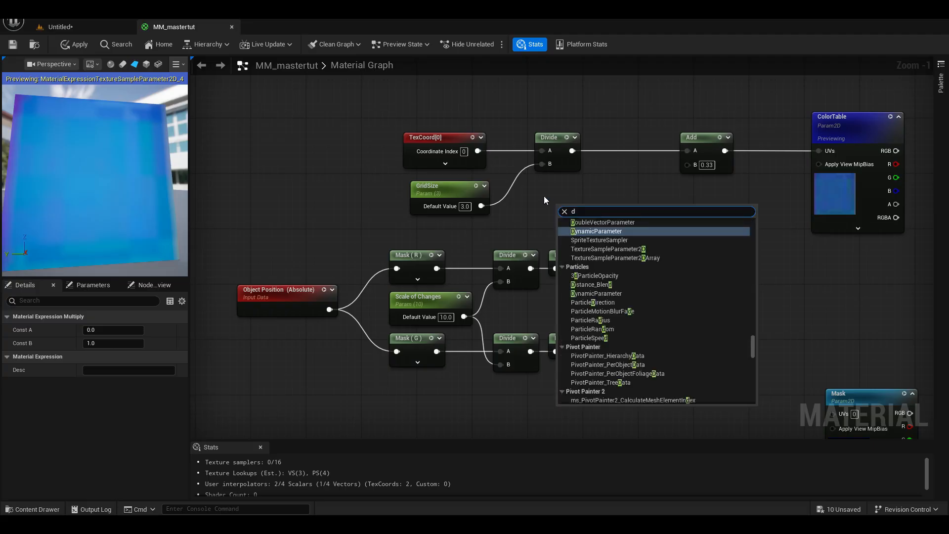
pyautogui.click(544, 196)
# - Add a Divide node below GridSize's existing Divide, keeping A at 1.0, and connect GridSize to its B input
pyautogui.press('d')
pyautogui.click(546, 196)
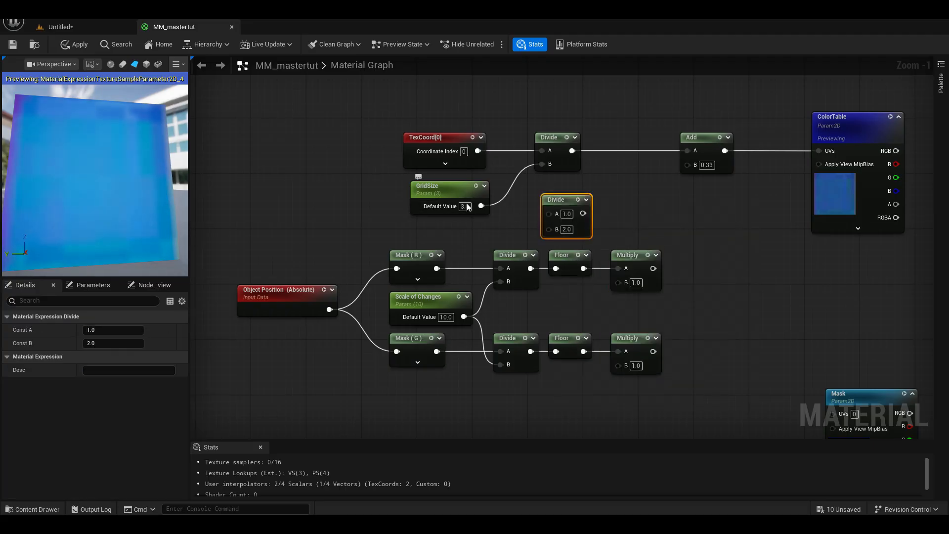
pyautogui.moveTo(480, 207); pyautogui.dragTo(549, 228)
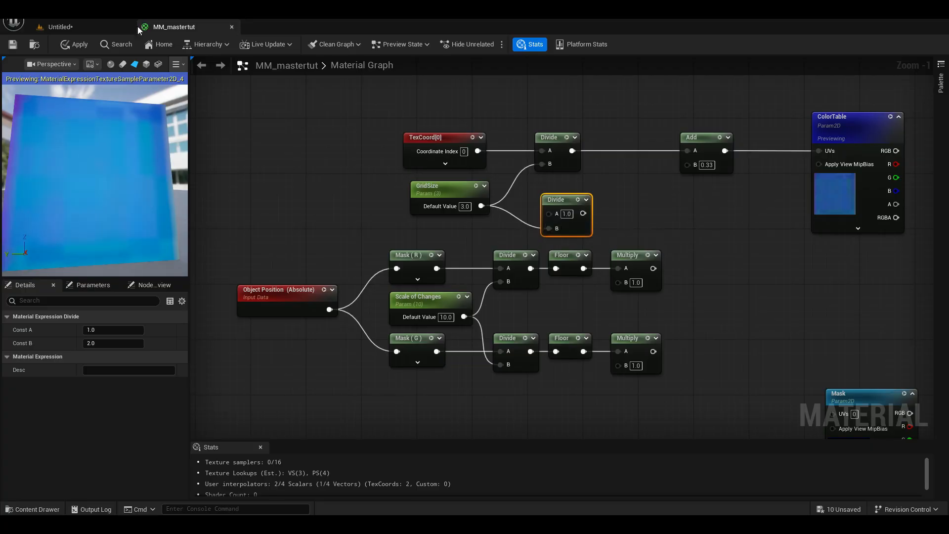
pyautogui.moveTo(638, 163)
pyautogui.mouseDown()
pyautogui.moveTo(627, 175)
pyautogui.moveTo(636, 179)
pyautogui.mouseUp()
pyautogui.moveTo(647, 180); pyautogui.dragTo(618, 192)
pyautogui.moveTo(629, 191)
pyautogui.mouseDown()
pyautogui.moveTo(634, 198)
pyautogui.moveTo(623, 200)
pyautogui.moveTo(687, 216)
pyautogui.mouseUp()
pyautogui.moveTo(681, 209)
pyautogui.mouseDown()
pyautogui.moveTo(677, 217)
pyautogui.moveTo(755, 251)
pyautogui.moveTo(746, 264)
pyautogui.mouseUp()
pyautogui.moveTo(743, 285); pyautogui.dragTo(670, 224)
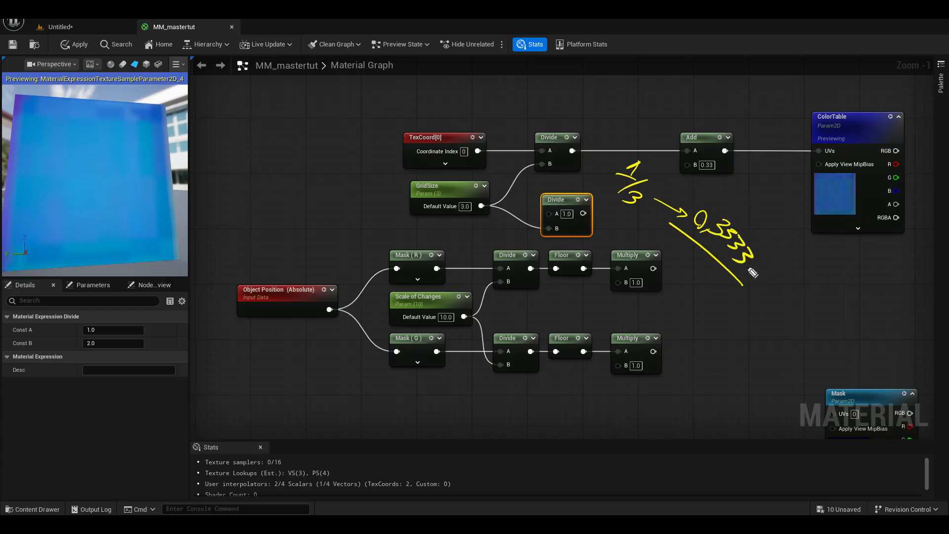
pyautogui.moveTo(780, 182)
pyautogui.mouseDown()
pyautogui.moveTo(763, 194)
pyautogui.moveTo(797, 177)
pyautogui.moveTo(799, 192)
pyautogui.moveTo(782, 191)
pyautogui.mouseUp()
pyautogui.press('Escape')
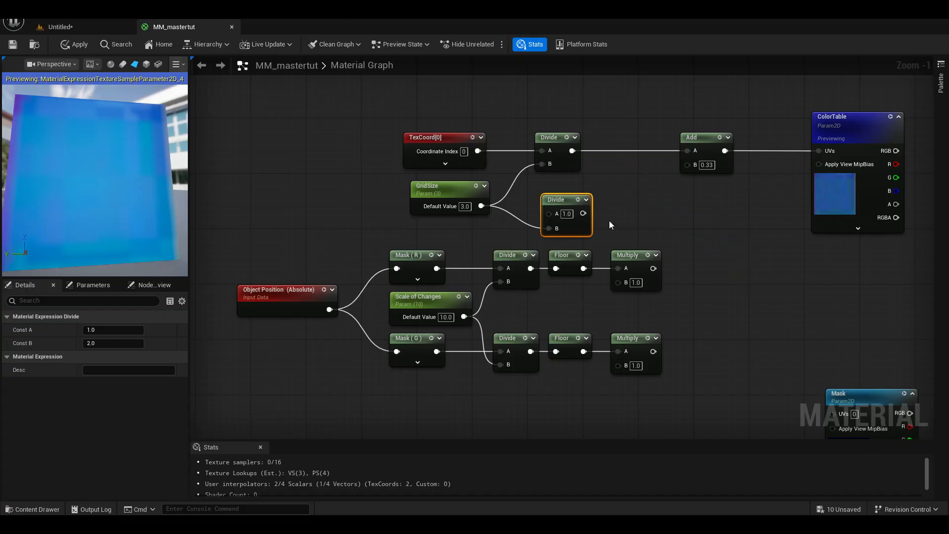
# - Connect the new Divide output to both Multiply B inputs and place that Divide between the two Floor nodes
pyautogui.moveTo(583, 213); pyautogui.dragTo(618, 282)
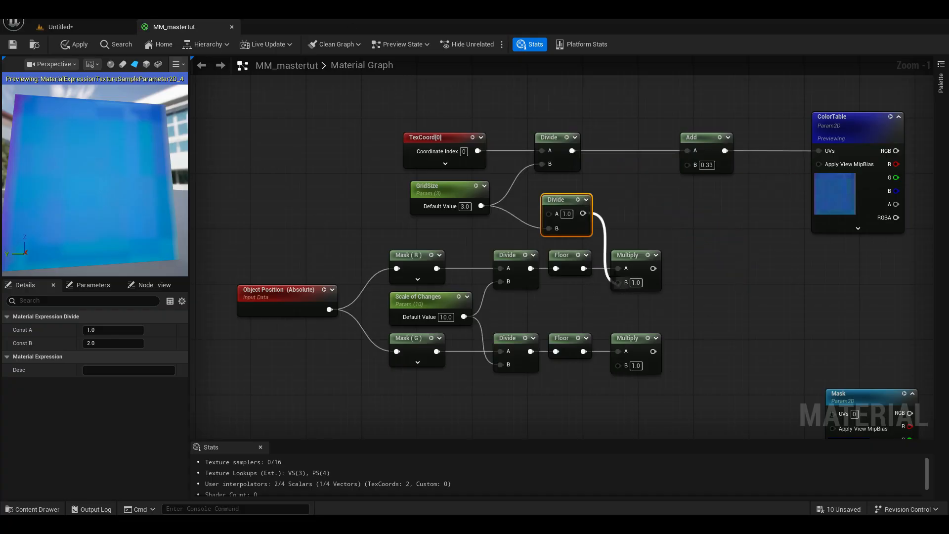
pyautogui.moveTo(582, 213); pyautogui.dragTo(618, 365)
pyautogui.moveTo(565, 227); pyautogui.dragTo(564, 317)
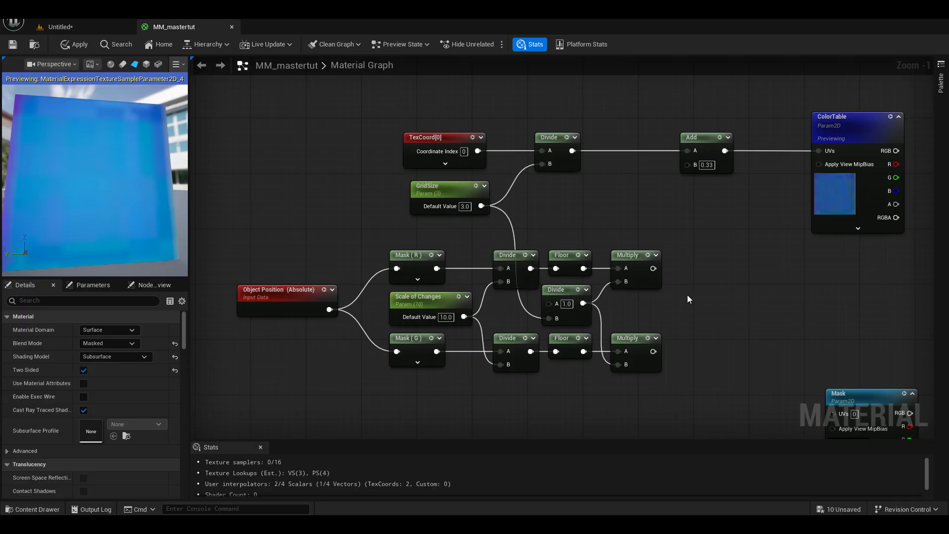
# - Combine both Multiply outputs in an Append node and connect its result to the Add node's B input
pyautogui.moveTo(652, 267); pyautogui.dragTo(686, 310)
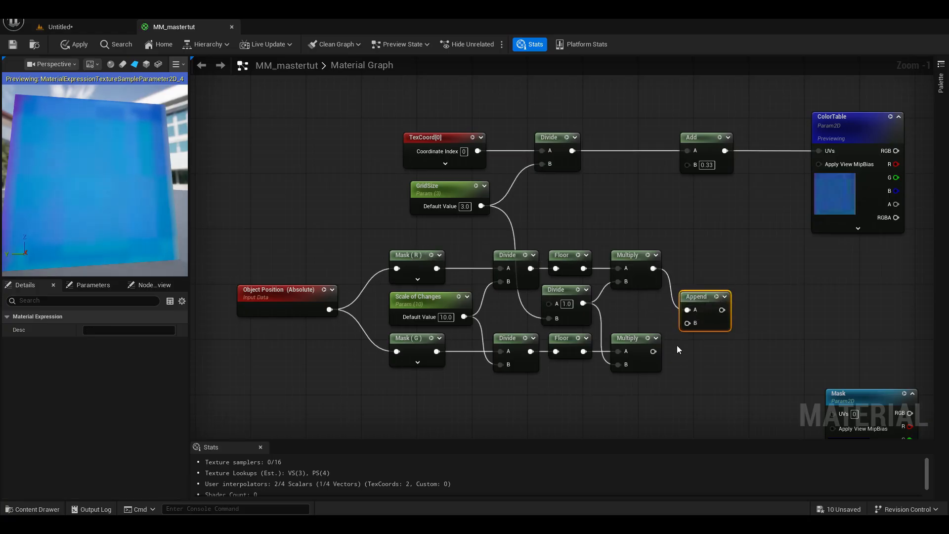
pyautogui.moveTo(653, 351); pyautogui.dragTo(687, 323)
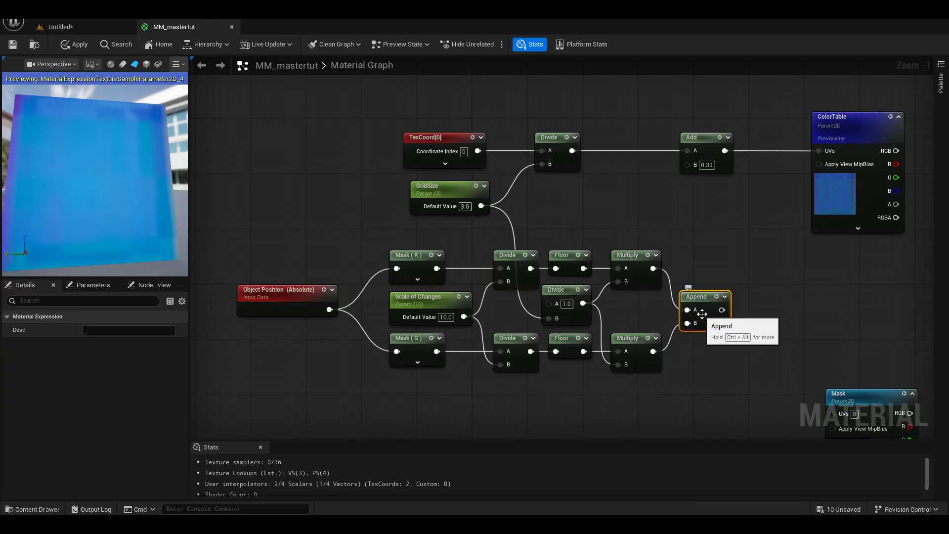
pyautogui.moveTo(728, 315); pyautogui.dragTo(689, 165)
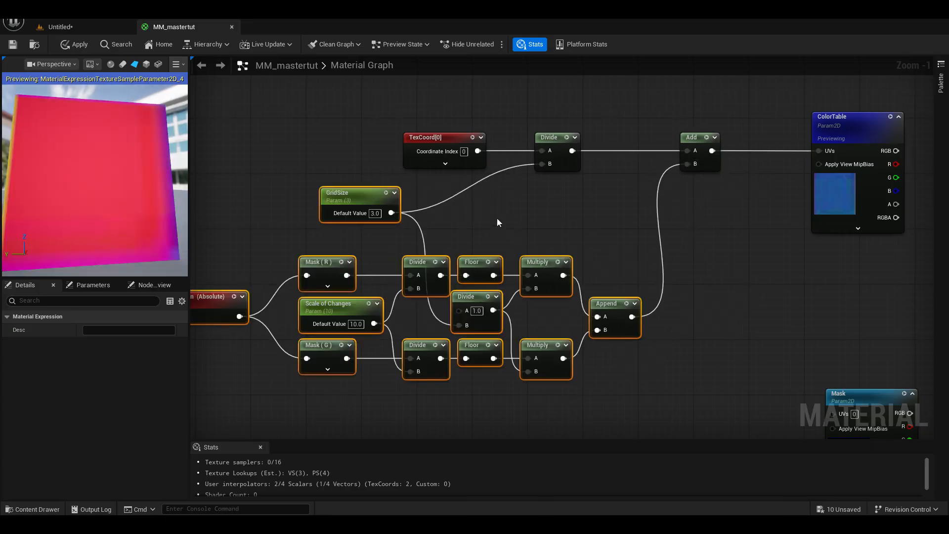
# - Tidy the TexCoord node's position and move the whole ColorTable node group closer to the leaf tint nodes
pyautogui.moveTo(458, 133); pyautogui.dragTo(485, 140, button='right')
pyautogui.moveTo(484, 142); pyautogui.dragTo(397, 143)
pyautogui.moveTo(646, 99); pyautogui.dragTo(290, 282)
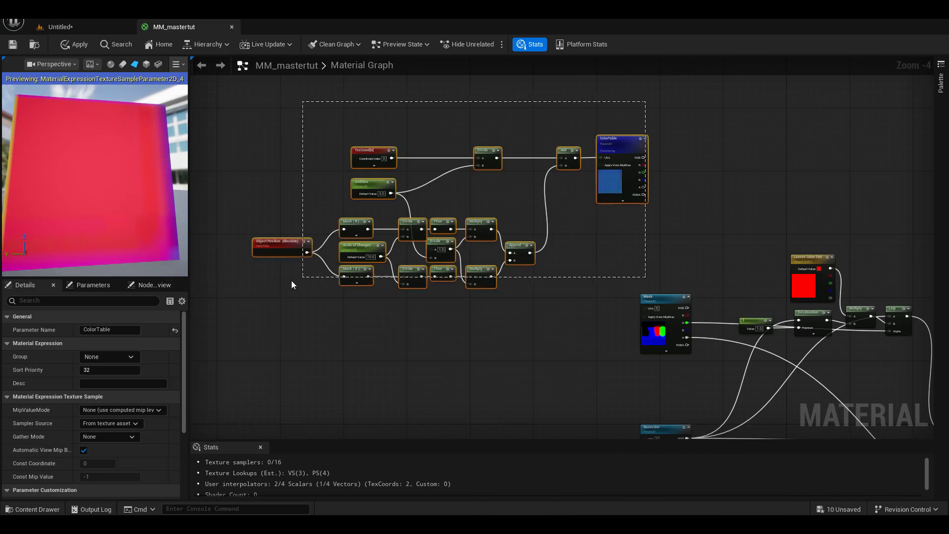
pyautogui.moveTo(716, 239); pyautogui.dragTo(564, 229, button='right')
pyautogui.scroll(-3, 563, 229)
pyautogui.moveTo(515, 193); pyautogui.dragTo(624, 173)
pyautogui.scroll(2, 639, 203)
pyautogui.click(699, 198)
pyautogui.moveTo(699, 197); pyautogui.dragTo(652, 174, button='right')
# - Connect ColorTable's RGB output to the material's Base Color and save the material
pyautogui.moveTo(591, 133); pyautogui.dragTo(769, 374)
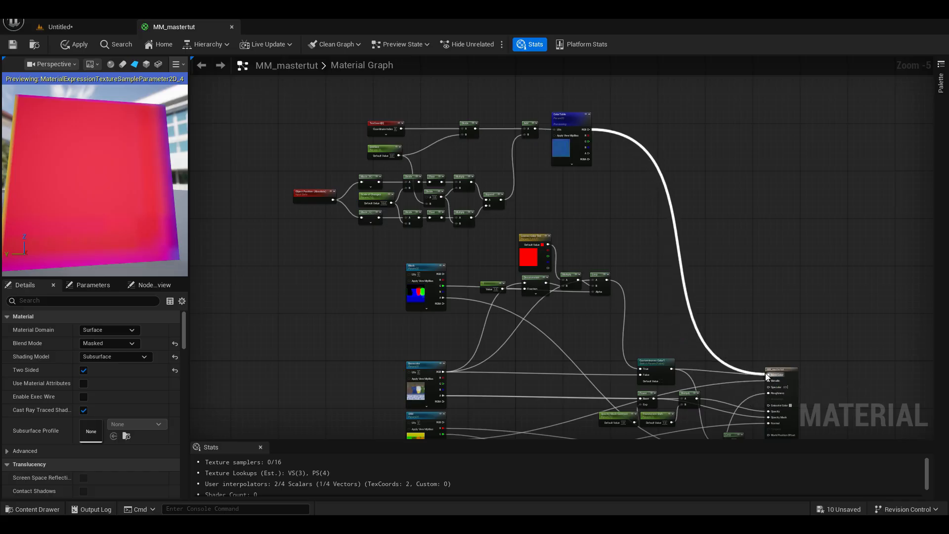
pyautogui.click(13, 44)
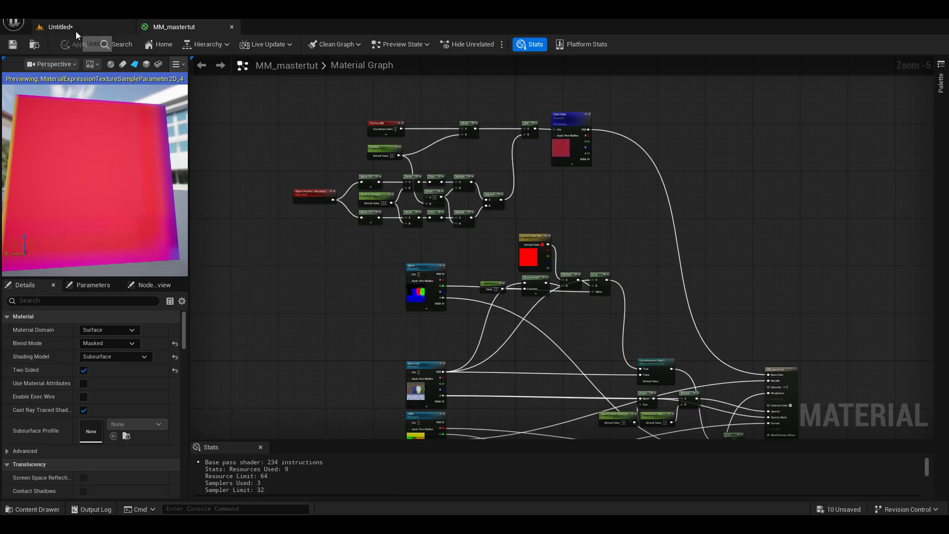
# - Move SM_plant slightly along X in the level to check how its ColorTable colour responds to position
pyautogui.click(75, 28)
pyautogui.moveTo(339, 262)
pyautogui.mouseDown()
pyautogui.moveTo(373, 271)
pyautogui.moveTo(252, 260)
pyautogui.moveTo(336, 271)
pyautogui.mouseUp()
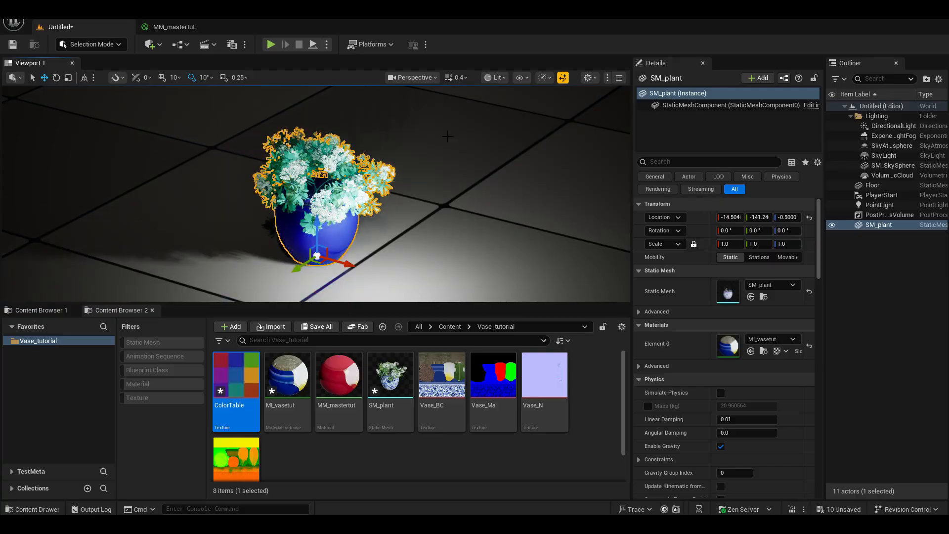
# - In the MM_mastertut graph, feed ColorTable's RGB output into the A input of a new Multiply node
pyautogui.click(173, 27)
pyautogui.moveTo(616, 199); pyautogui.dragTo(550, 213, button='right')
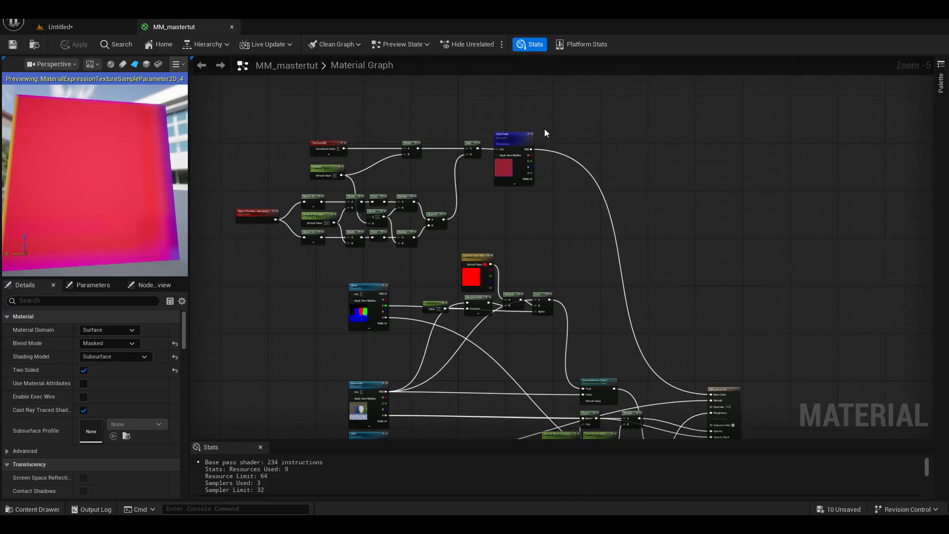
pyautogui.scroll(3, 445, 307)
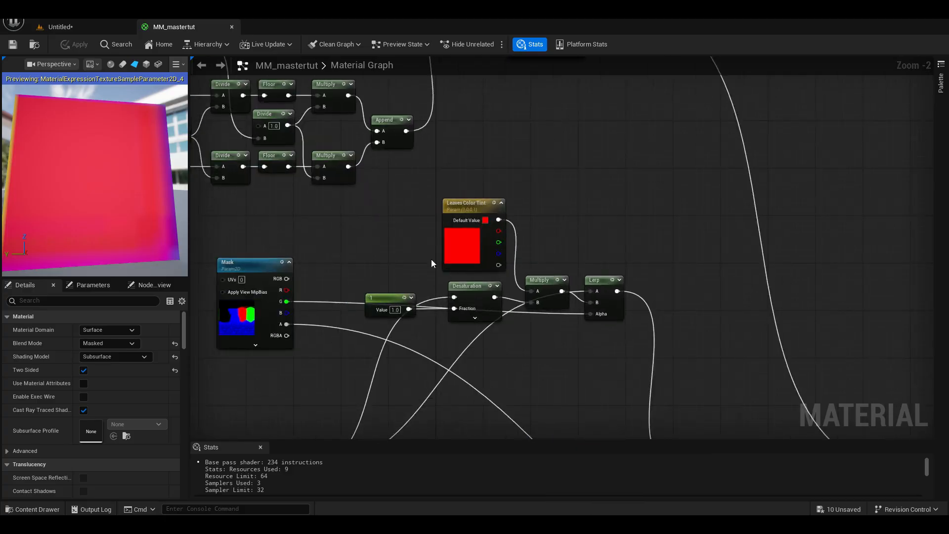
pyautogui.scroll(-1, 580, 230)
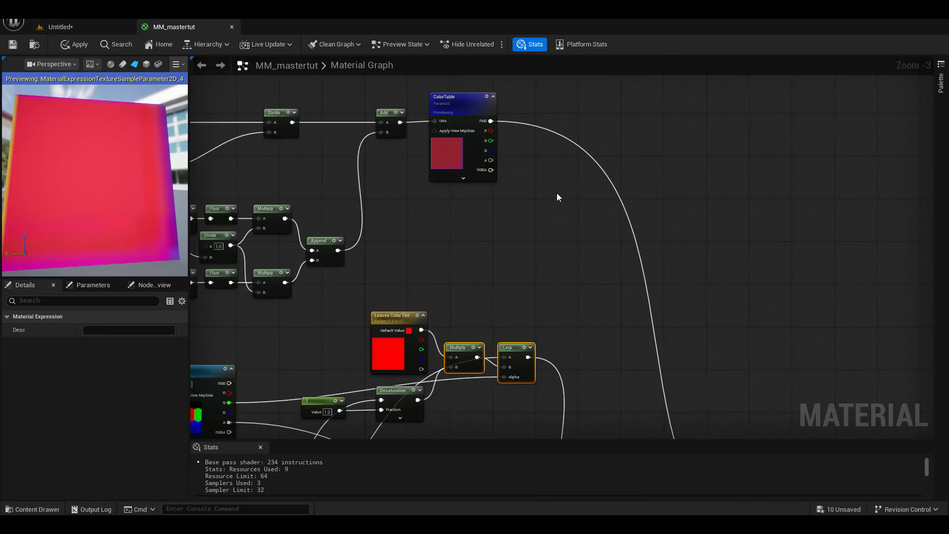
pyautogui.click(557, 197)
pyautogui.moveTo(490, 120); pyautogui.dragTo(556, 203)
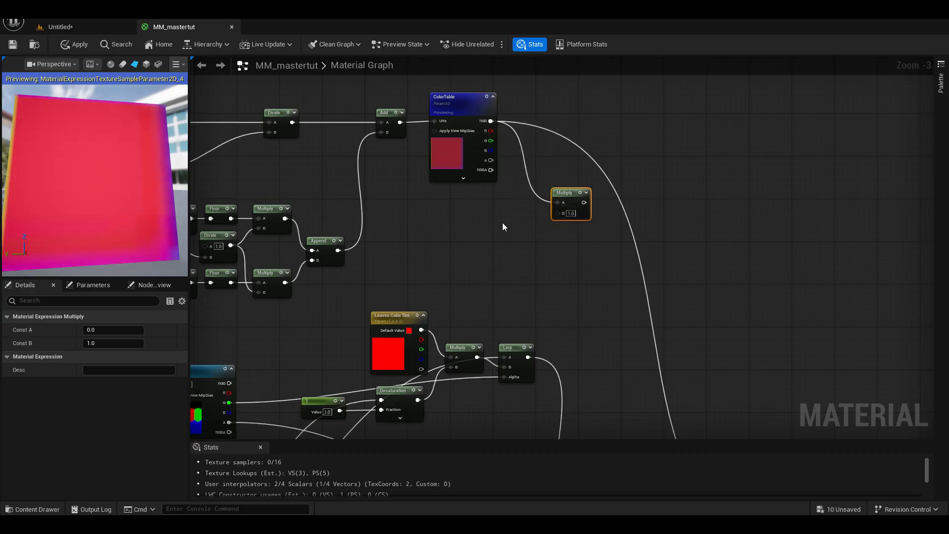
# - Add a Flower Color Intensity scalar parameter with default value 1 and connect it to the new Multiply's B input
pyautogui.click(476, 212)
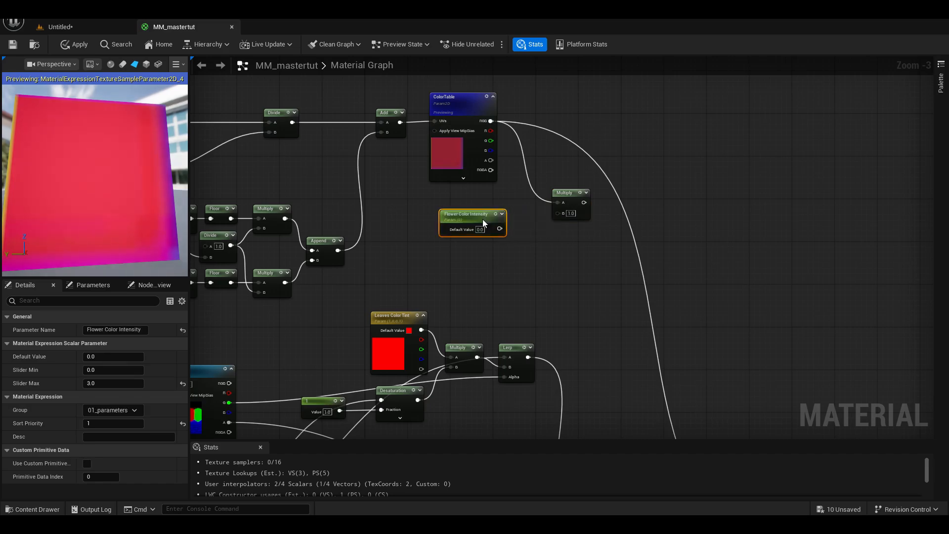
pyautogui.scroll(3, 472, 228)
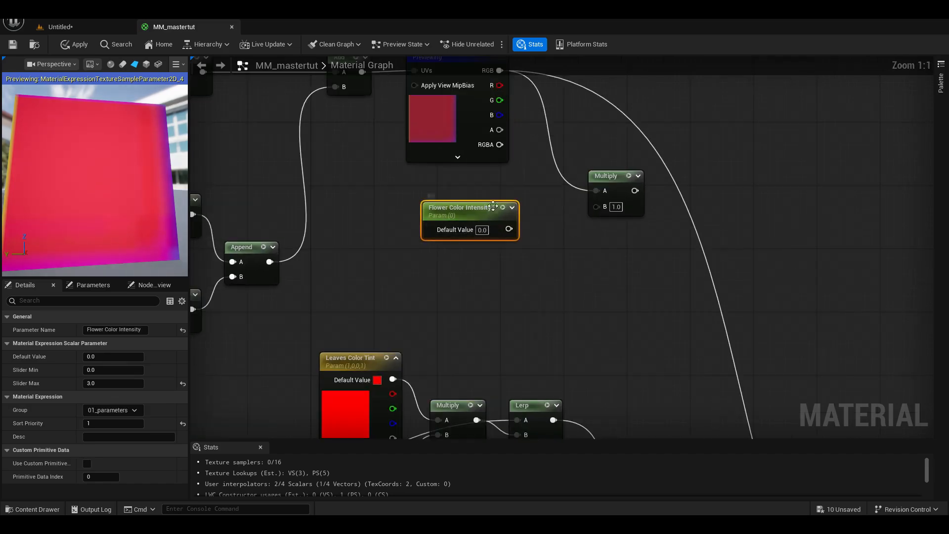
pyautogui.click(487, 231)
pyautogui.write('1')
pyautogui.click(507, 253)
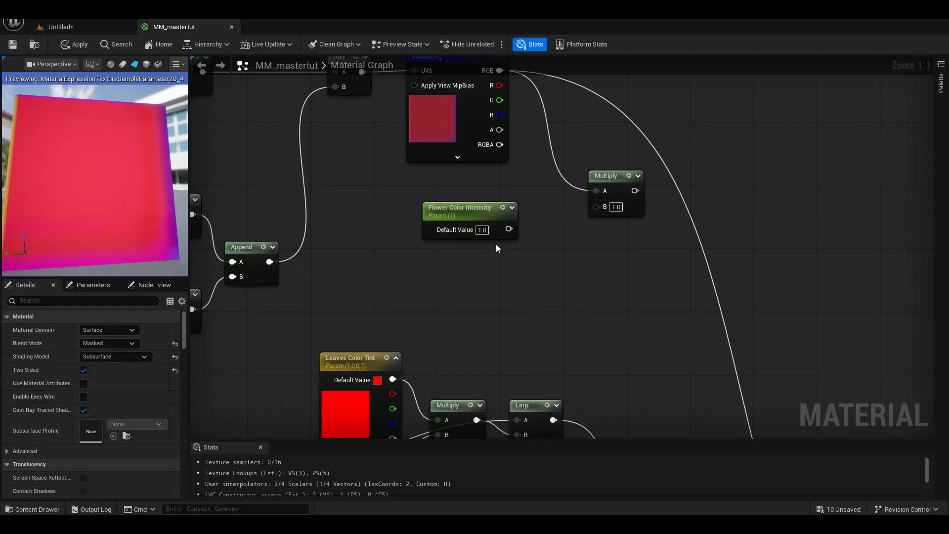
pyautogui.moveTo(508, 229); pyautogui.dragTo(553, 207)
# - Multiply the intensity-adjusted ColorTable colour by the Desaturation output in a second Multiply node
pyautogui.moveTo(627, 212); pyautogui.dragTo(506, 171, button='right')
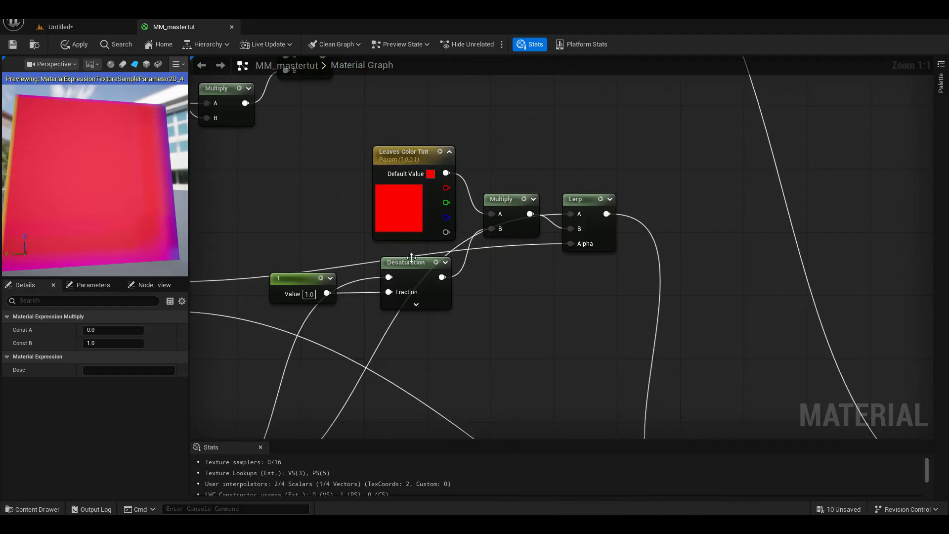
pyautogui.scroll(-2, 441, 277)
pyautogui.moveTo(380, 344); pyautogui.dragTo(554, 143)
pyautogui.moveTo(618, 182); pyautogui.dragTo(493, 240, button='right')
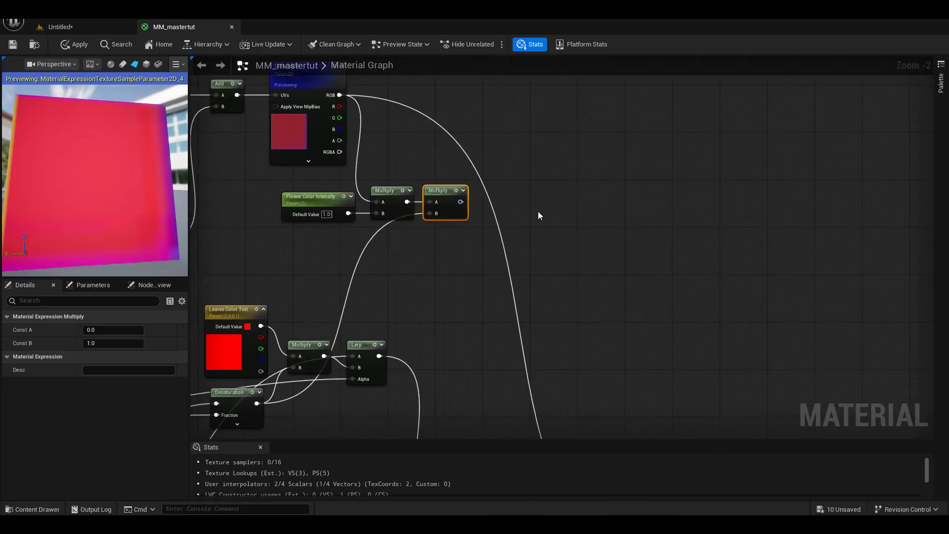
# - Add a Lerp node with Custom leaves Color? as A, the second Multiply as B and Mask's R channel as Alpha
pyautogui.click(537, 211)
pyautogui.press('l')
pyautogui.click(514, 188)
pyautogui.moveTo(531, 192); pyautogui.dragTo(520, 193)
pyautogui.moveTo(460, 202); pyautogui.dragTo(507, 215)
pyautogui.moveTo(475, 229); pyautogui.dragTo(570, 143, button='right')
pyautogui.scroll(-2, 571, 149)
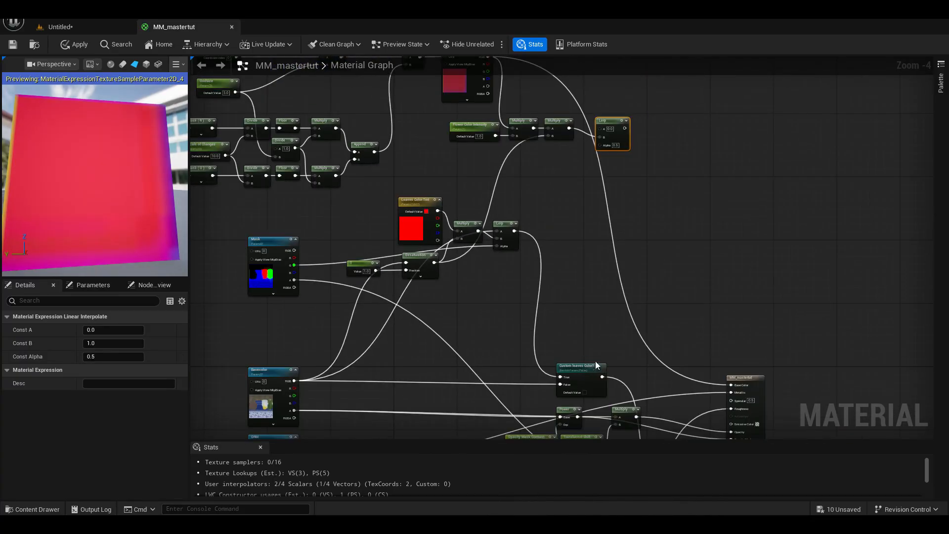
pyautogui.moveTo(602, 377); pyautogui.dragTo(599, 128)
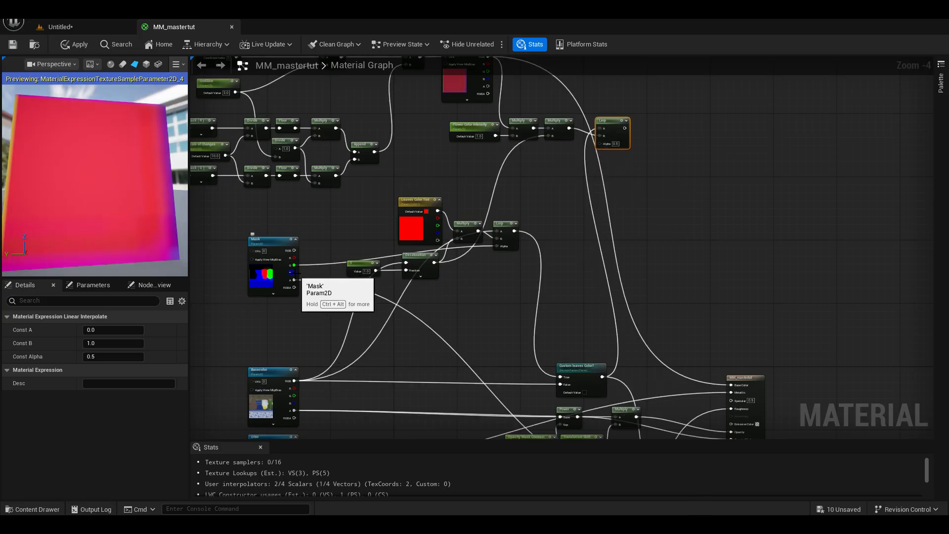
pyautogui.moveTo(294, 257); pyautogui.dragTo(600, 143)
# - Duplicate the Custom leaves Color? switch, rename the copy Random Color on Flower? and place it beside the original
pyautogui.scroll(2, 584, 359)
pyautogui.moveTo(584, 358); pyautogui.dragTo(491, 289, button='right')
pyautogui.click(480, 301)
pyautogui.hotkey('ctrl', 'd')
pyautogui.moveTo(515, 309); pyautogui.dragTo(629, 235)
pyautogui.press('F2')
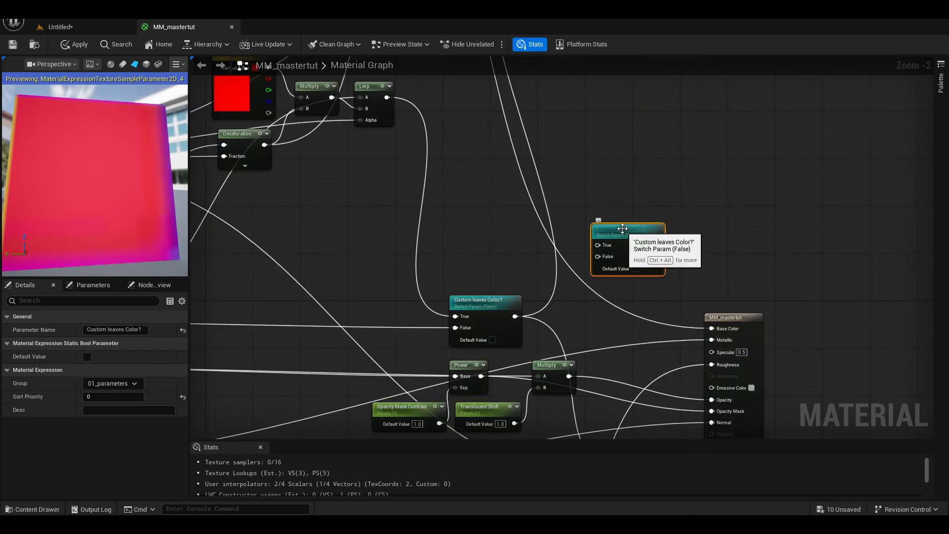
pyautogui.write('Rnadom Co')
pyautogui.hotkey('ctrl', 'a')
pyautogui.write('Random Color on Flowe')
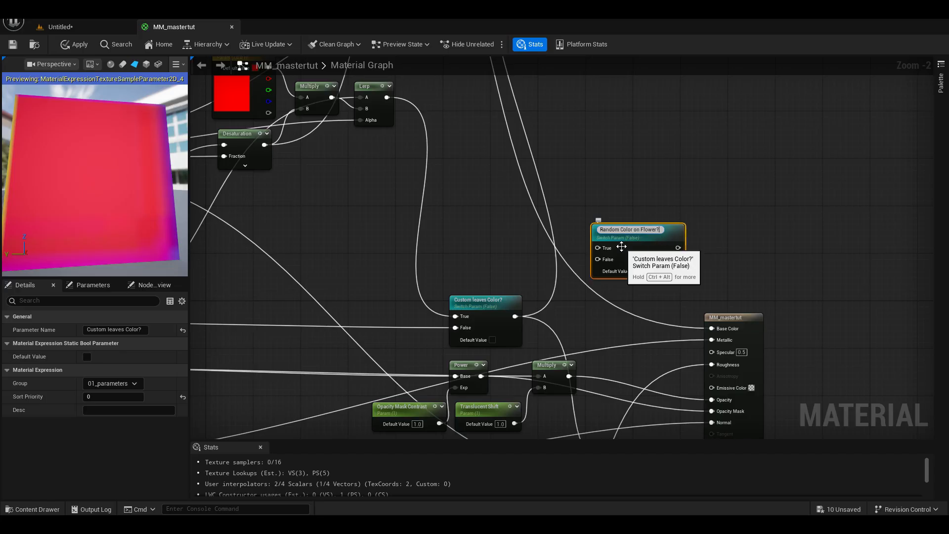
pyautogui.write('r?')
pyautogui.moveTo(621, 246); pyautogui.dragTo(623, 316)
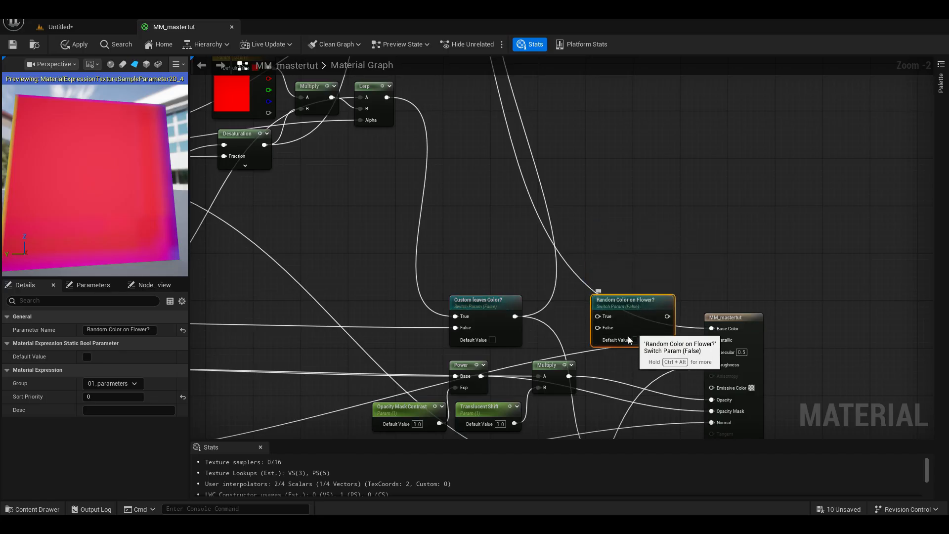
# - Connect Custom leaves Color? to the False input of Random Color on Flower? and the new Lerp to its True input
pyautogui.scroll(-1, 612, 316)
pyautogui.scroll(1, 590, 327)
pyautogui.moveTo(518, 316); pyautogui.dragTo(612, 329)
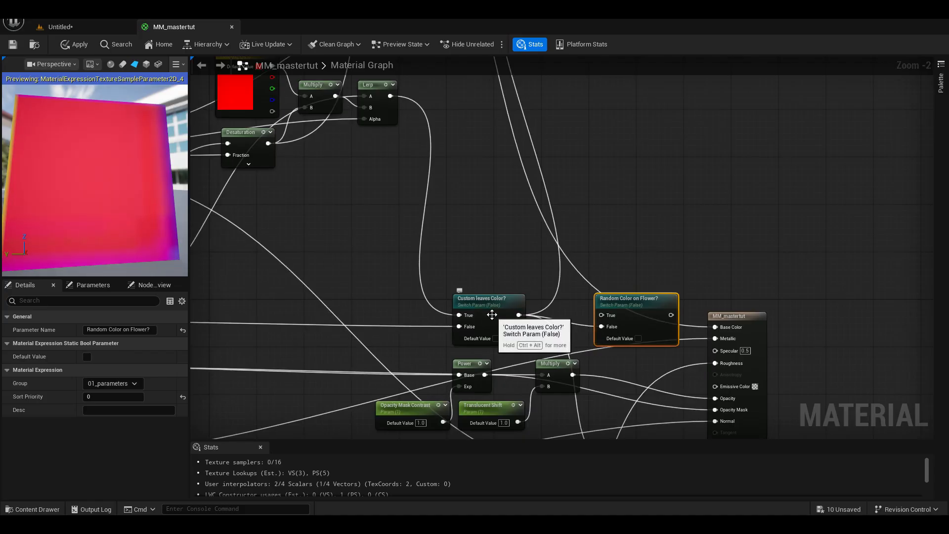
pyautogui.scroll(-3, 487, 315)
pyautogui.moveTo(529, 127); pyautogui.dragTo(547, 312)
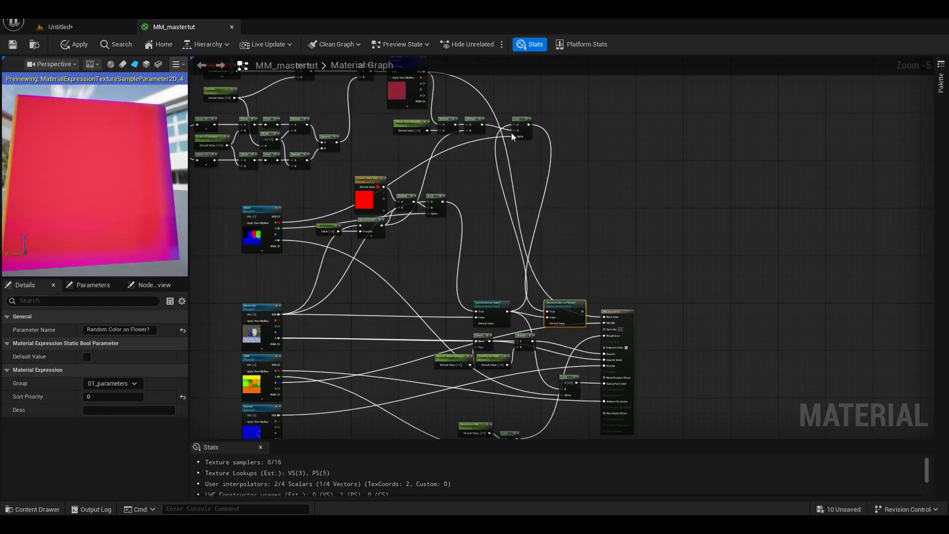
# - Space out the nodes near the material output and connect Random Color on Flower? to Base Color
pyautogui.scroll(2, 507, 139)
pyautogui.scroll(-3, 505, 151)
pyautogui.moveTo(403, 130); pyautogui.dragTo(442, 176, button='right')
pyautogui.moveTo(566, 260); pyautogui.dragTo(496, 192, button='right')
pyautogui.moveTo(585, 193); pyautogui.dragTo(527, 246)
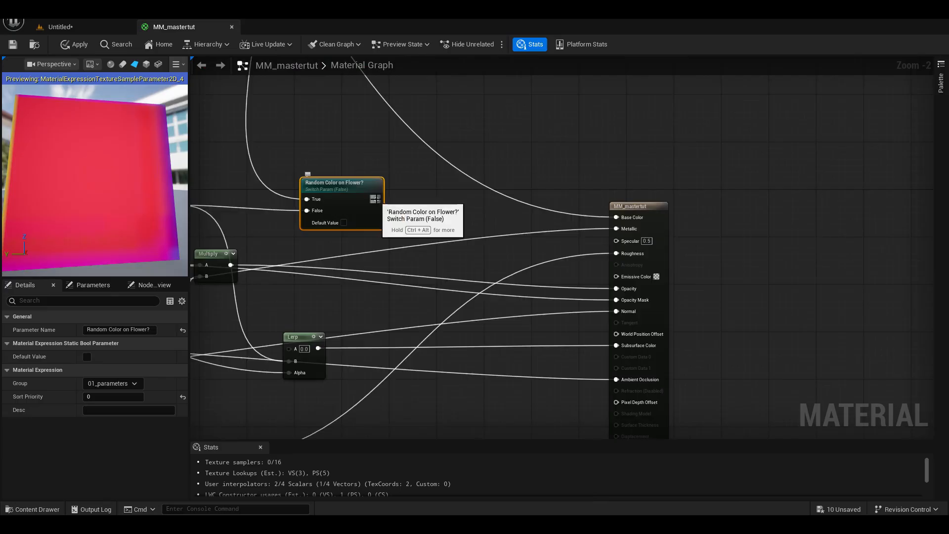
pyautogui.moveTo(374, 199); pyautogui.dragTo(618, 217)
# - Reposition the Subsurface Color Lerp, feed its B input from Random Color on Flower? and save the material
pyautogui.moveTo(470, 233); pyautogui.dragTo(573, 153, button='right')
pyautogui.scroll(-2, 572, 154)
pyautogui.moveTo(460, 219); pyautogui.dragTo(573, 225)
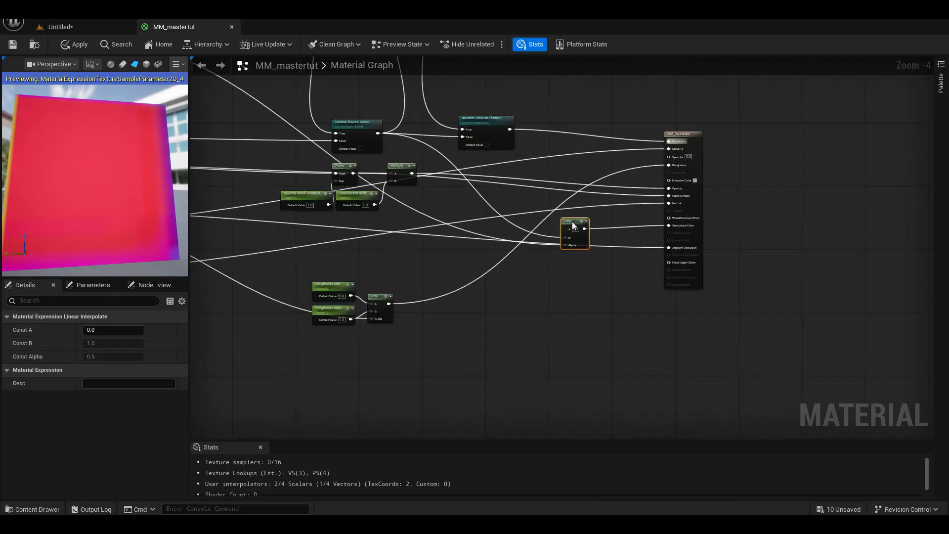
pyautogui.moveTo(509, 129); pyautogui.dragTo(566, 238)
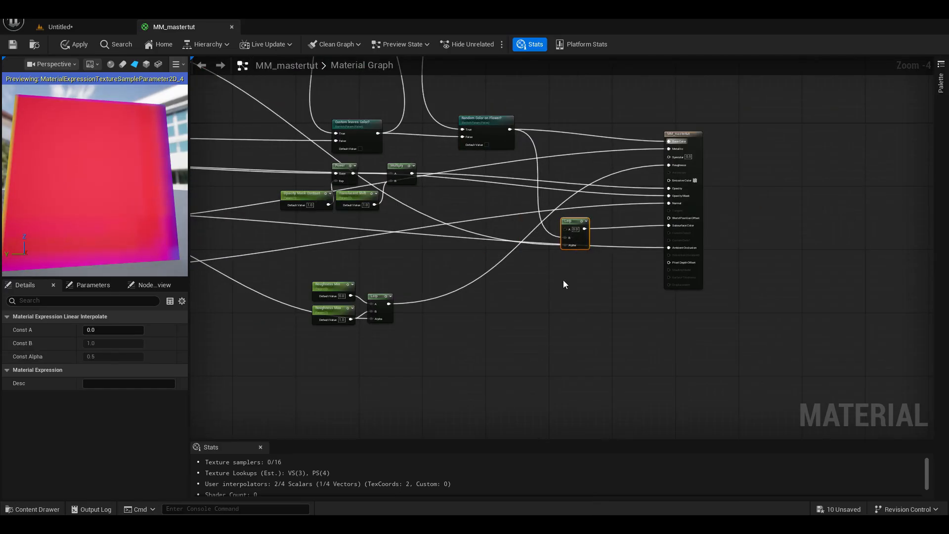
pyautogui.click(563, 275)
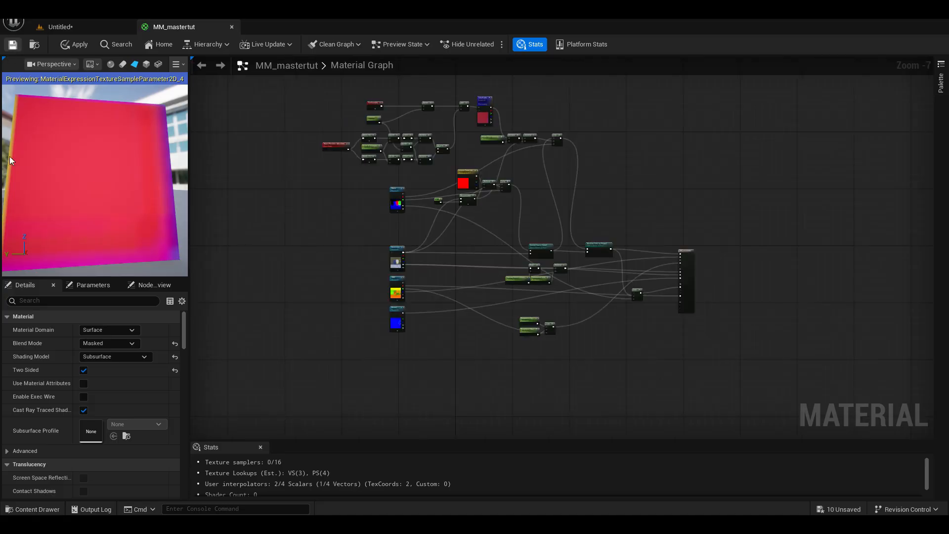
pyautogui.hotkey('ctrl', 's')
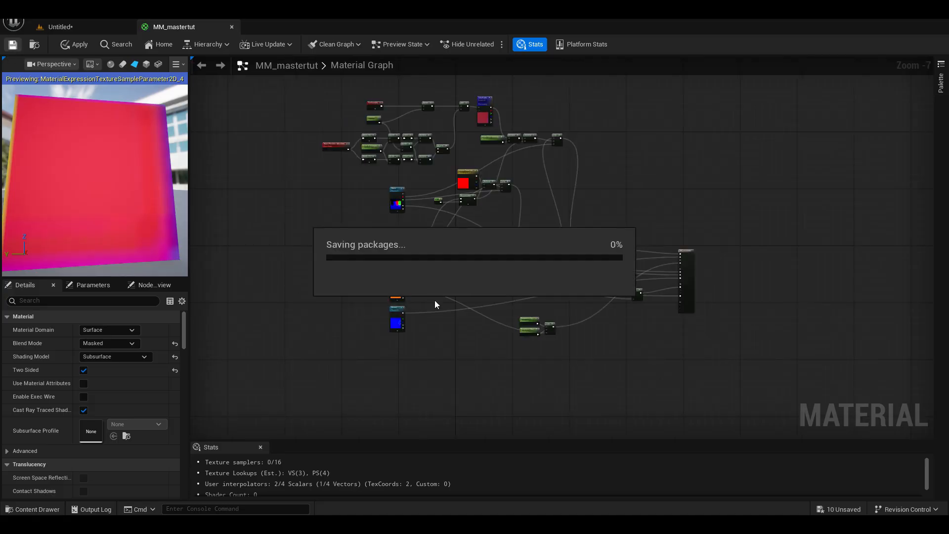
# - In the MI_vasetut instance, disable the Custom leaves Color? override and turn on Random Color on Flower?
pyautogui.click(58, 27)
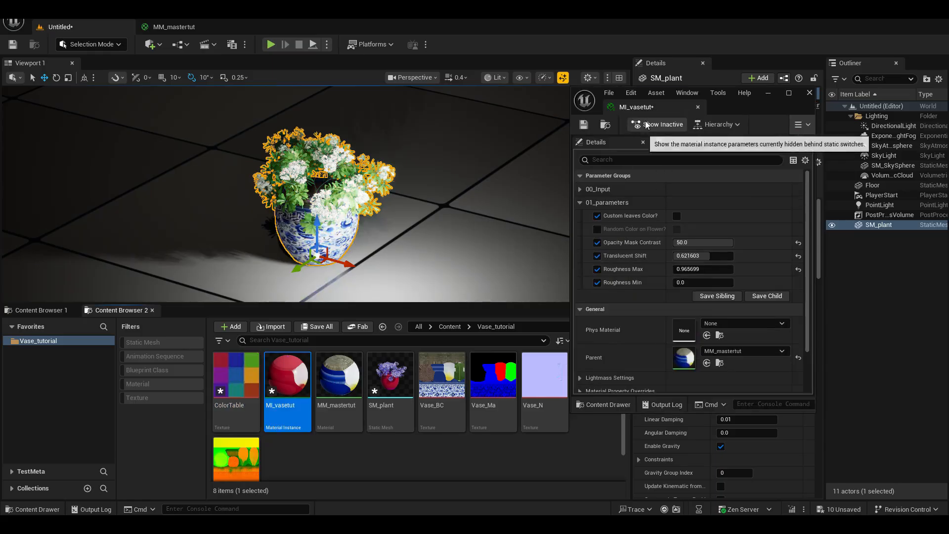
pyautogui.click(597, 216)
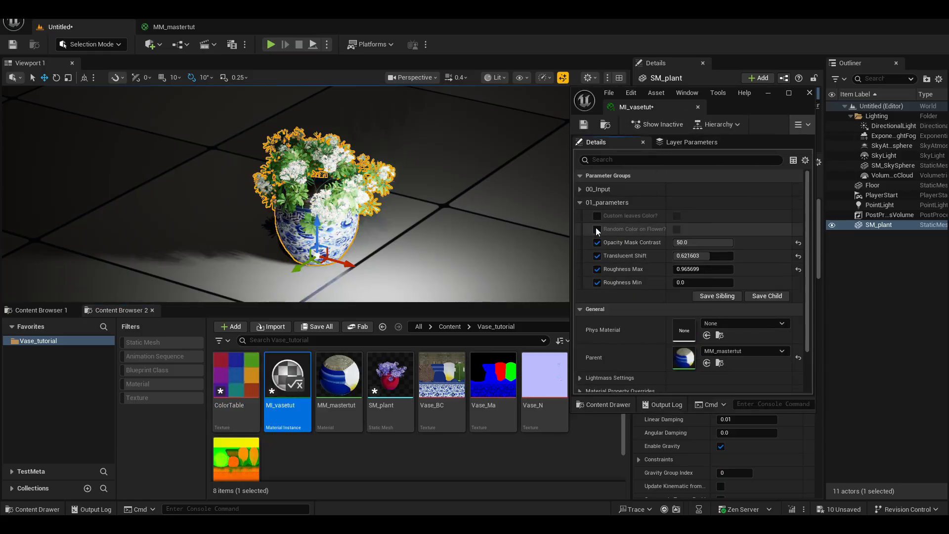
pyautogui.click(597, 229)
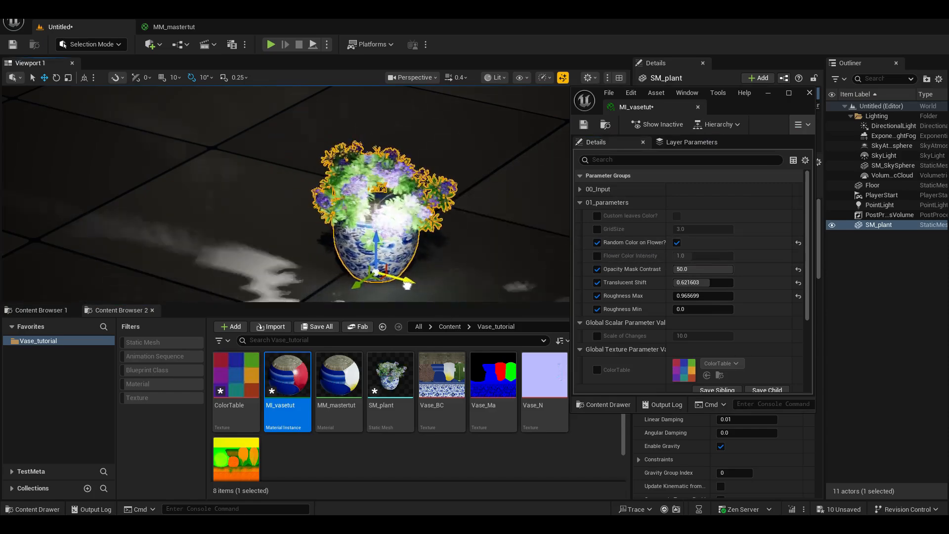
# - Switch the level viewport to Unlit shading and place two copies of SM_plant beside the original
pyautogui.click(495, 78)
pyautogui.click(504, 102)
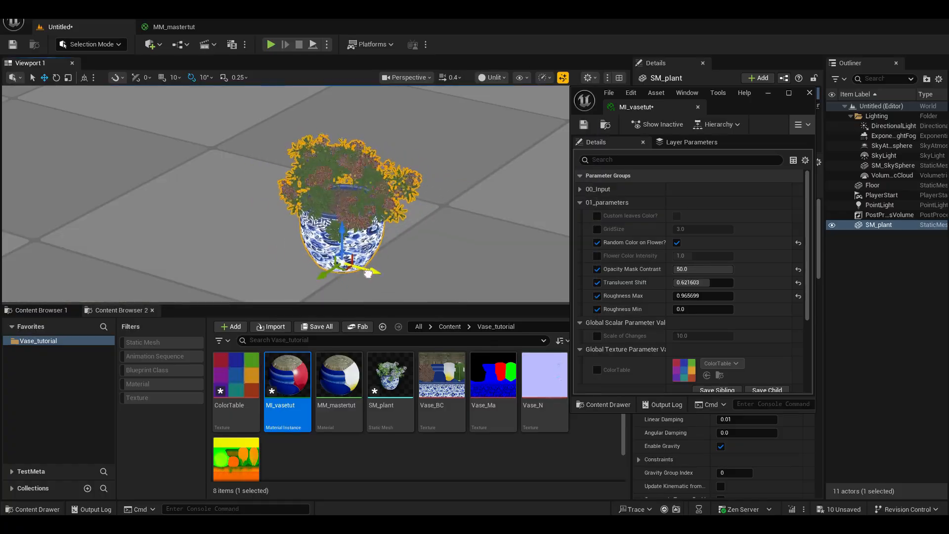
pyautogui.moveTo(293, 262); pyautogui.dragTo(346, 286)
pyautogui.click(402, 213)
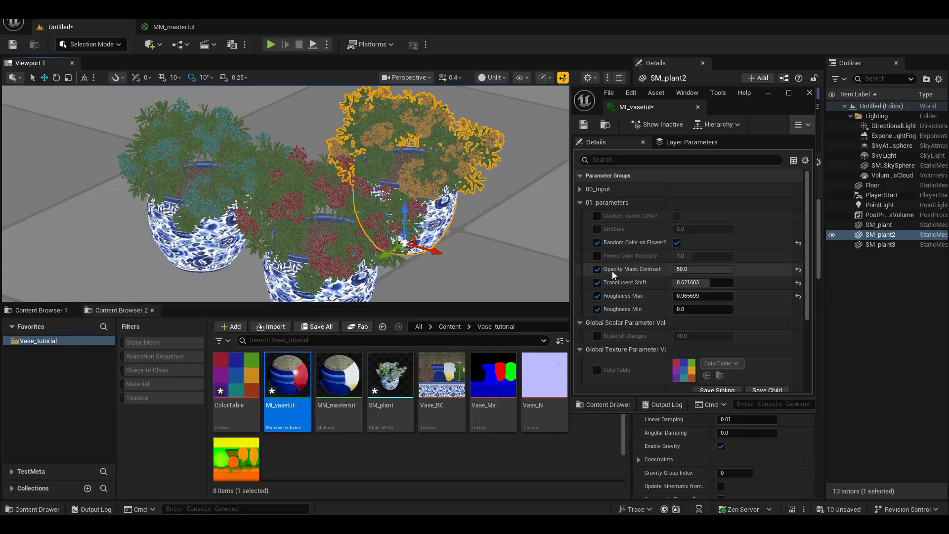
# - Override GridSize in MI_vasetut, set Flower Color Intensity to about 2.66 and Scale of Changes to about 24.36
pyautogui.click(597, 229)
pyautogui.scroll(-1, 642, 296)
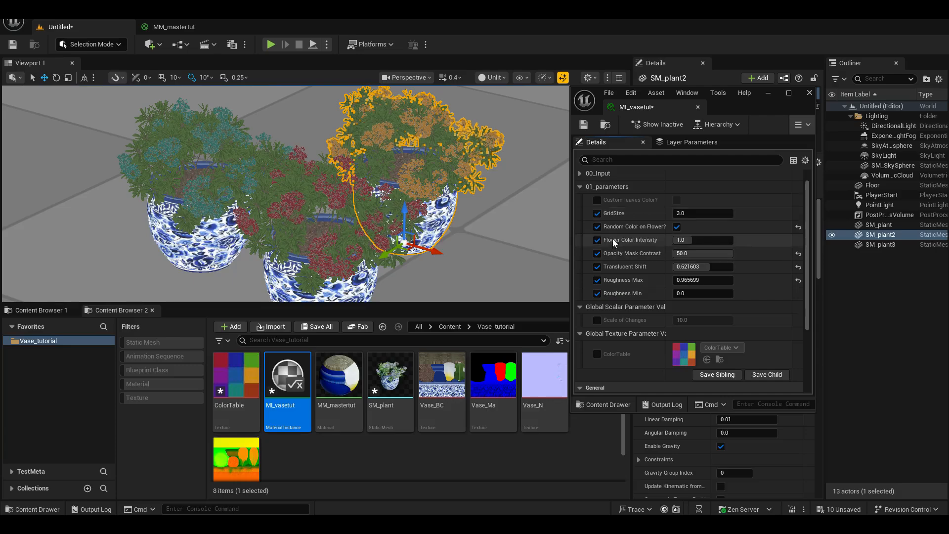
pyautogui.moveTo(692, 240)
pyautogui.mouseDown()
pyautogui.moveTo(683, 240)
pyautogui.moveTo(716, 240)
pyautogui.moveTo(699, 240)
pyautogui.moveTo(707, 240)
pyautogui.mouseUp()
pyautogui.click(595, 319)
pyautogui.moveTo(681, 320); pyautogui.dragTo(699, 320)
# - Move SM_plant2 around the level while adjusting Scale of Changes, ending at about 33.06, to vary the flower colours
pyautogui.scroll(-3, 371, 213)
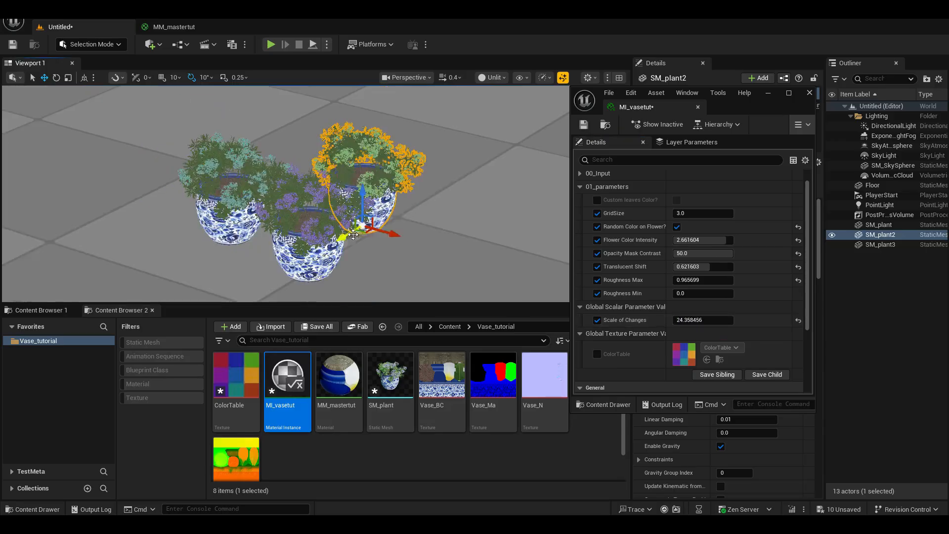
pyautogui.moveTo(393, 234); pyautogui.dragTo(463, 252)
pyautogui.moveTo(702, 319); pyautogui.dragTo(669, 319)
pyautogui.moveTo(447, 247); pyautogui.dragTo(488, 250)
pyautogui.moveTo(682, 322); pyautogui.dragTo(726, 321)
pyautogui.moveTo(491, 265); pyautogui.dragTo(348, 211)
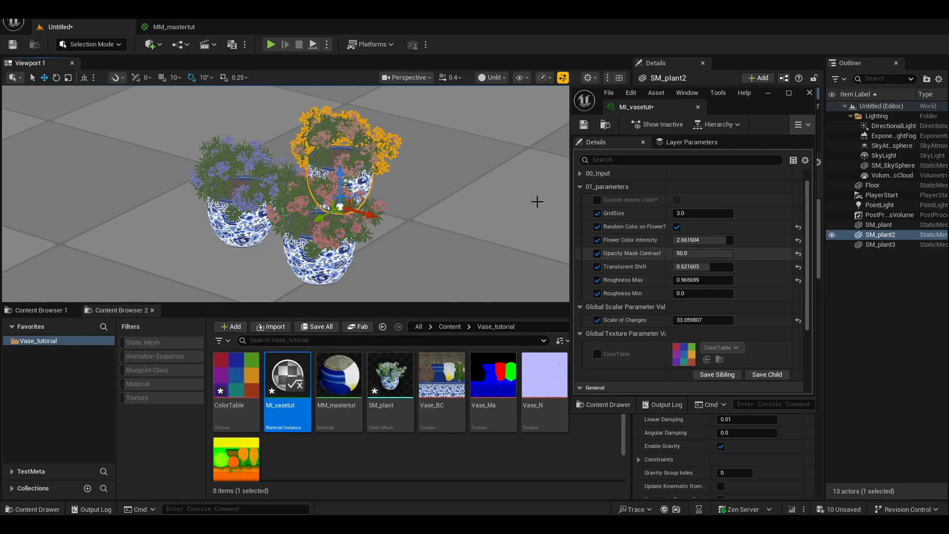